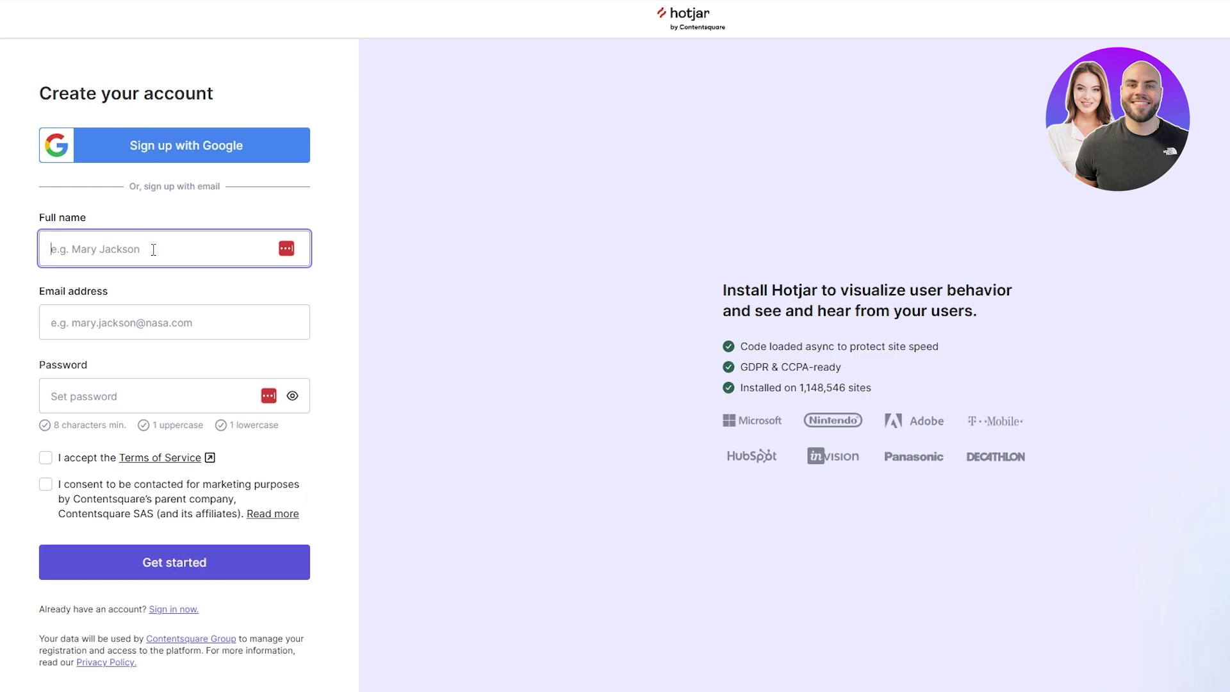
Accept Hotjar's Terms of Service and create the account through Google sign-in
left_click_drag(52, 244, 85, 247)
left_click_drag(75, 291, 80, 291)
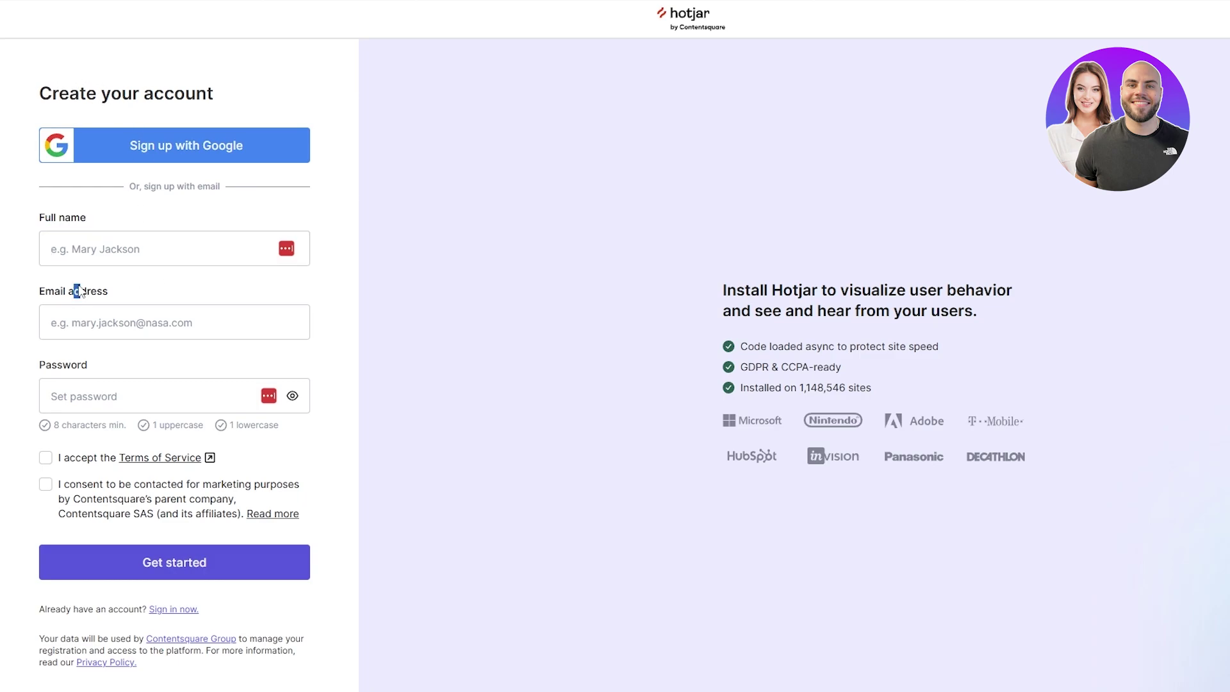
left_click_drag(74, 361, 89, 363)
left_click_drag(70, 93, 112, 93)
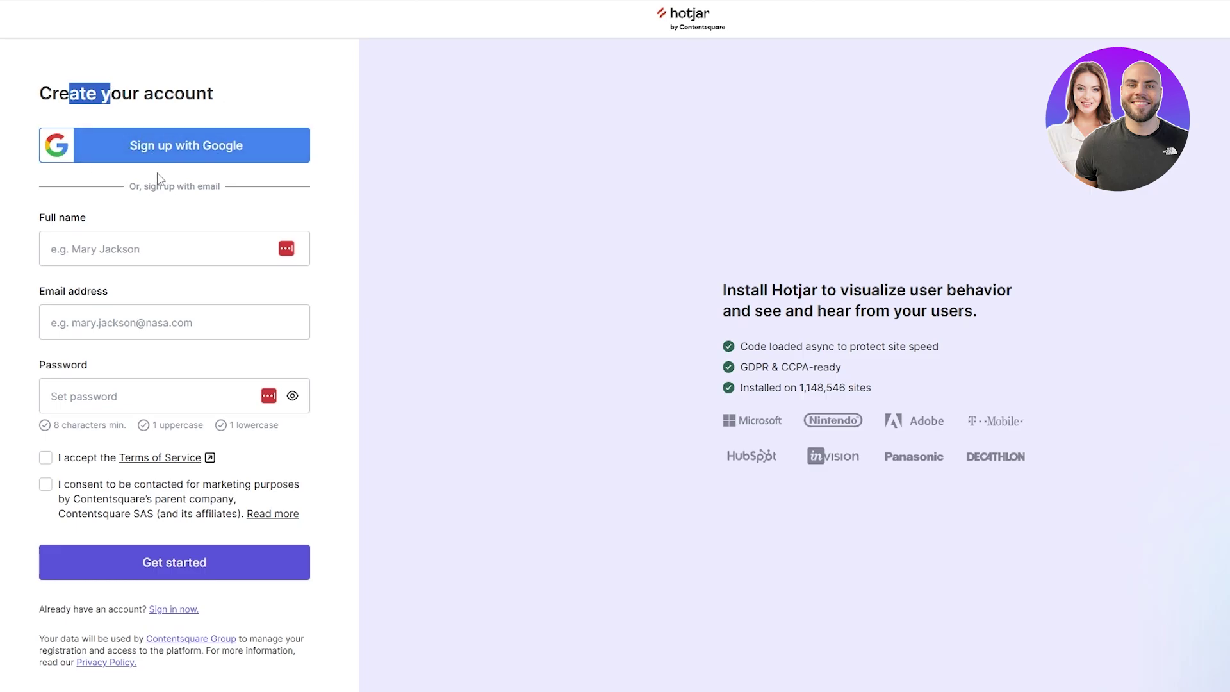
left_click(197, 160)
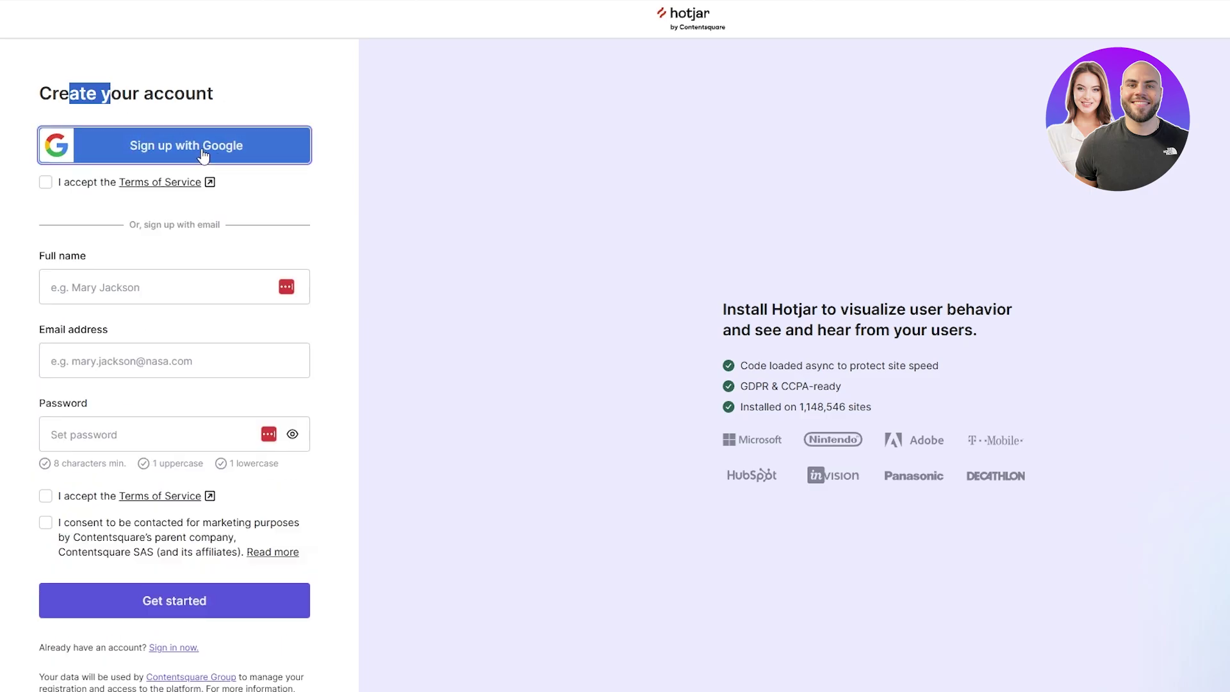
left_click(45, 182)
left_click(186, 149)
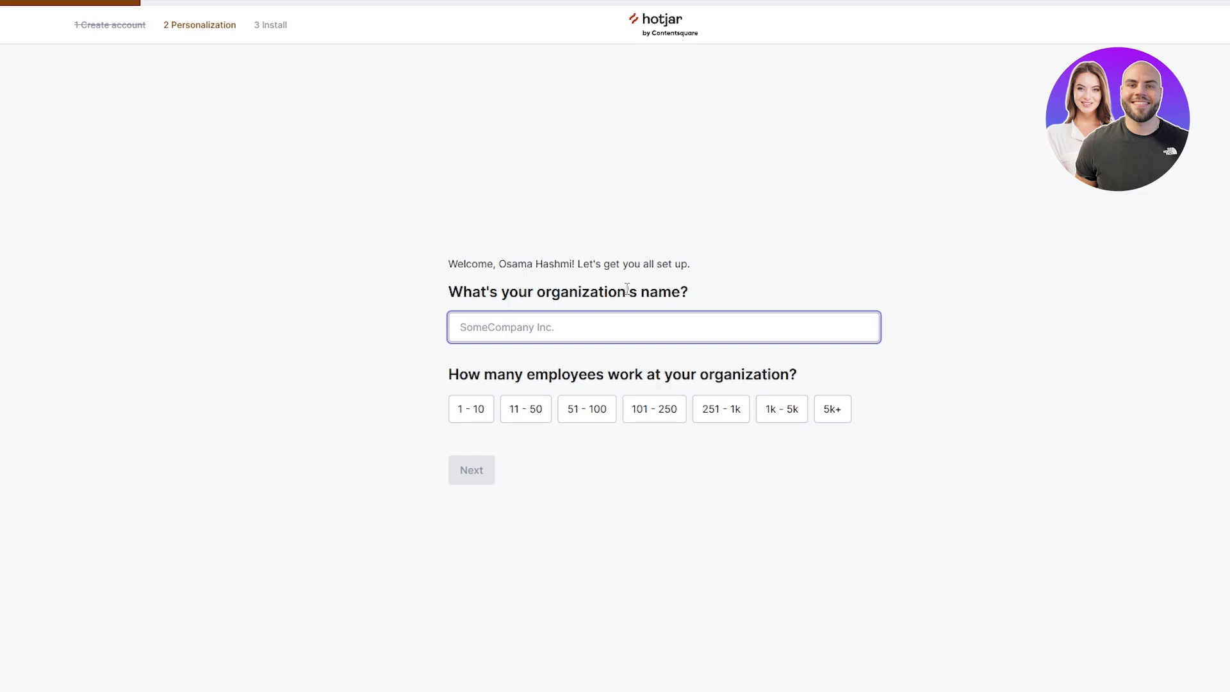
Enter organization name SomeCompany.Inc with an employee count of 1 - 10
left_click_drag(627, 288, 653, 290)
left_click_drag(482, 374, 753, 365)
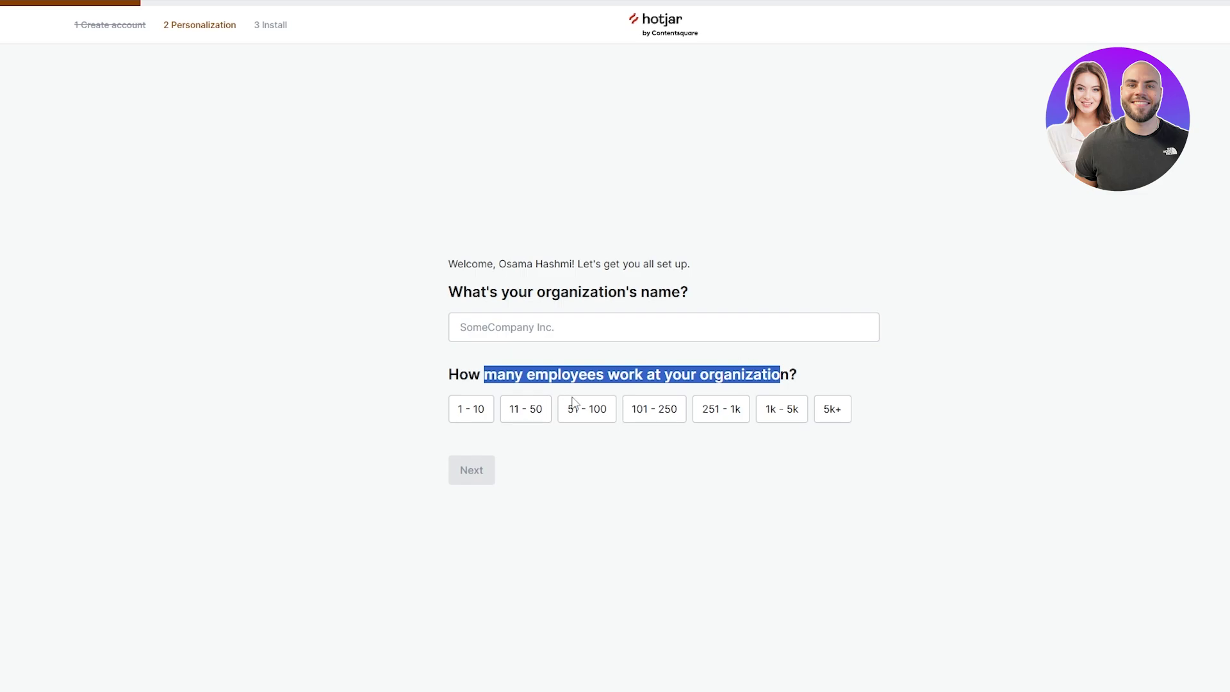
left_click(479, 414)
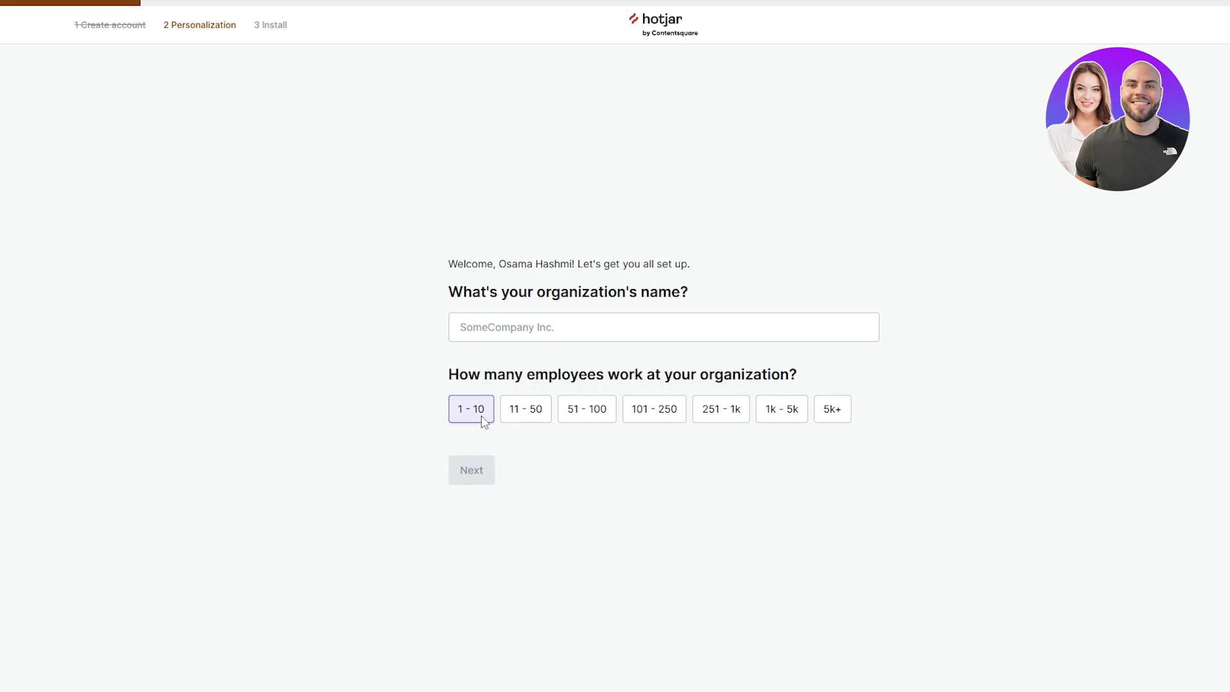
left_click(489, 333)
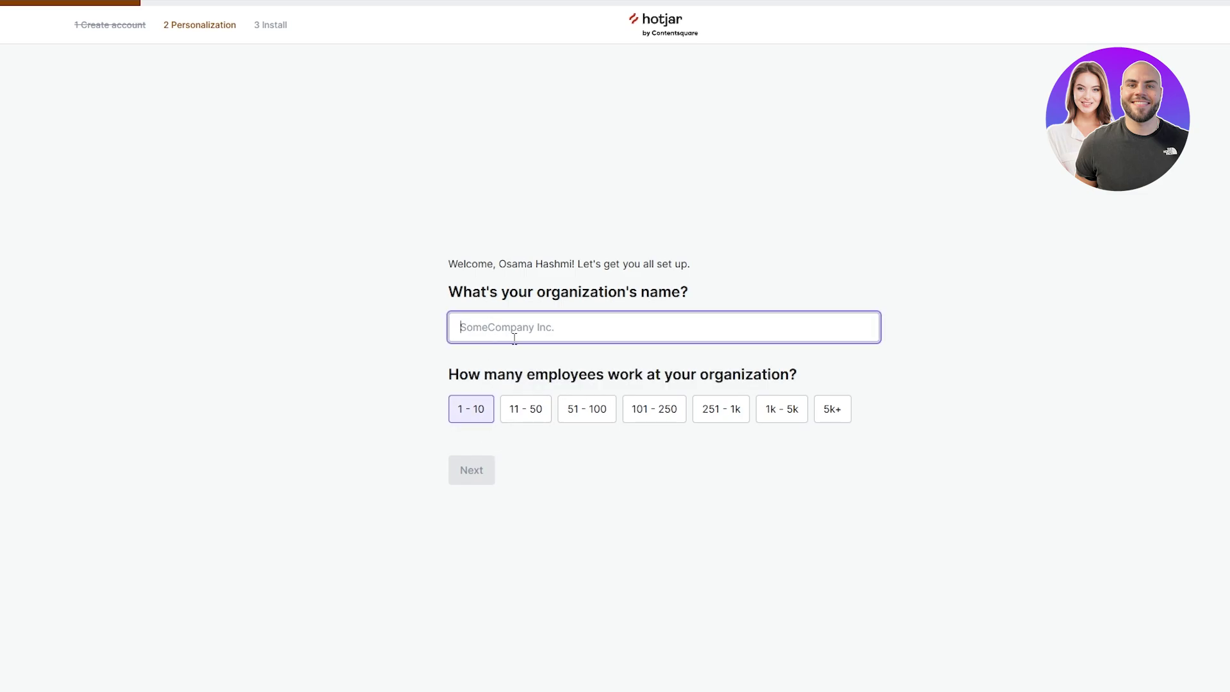
type("SomeCompany Inc")
left_click(462, 475)
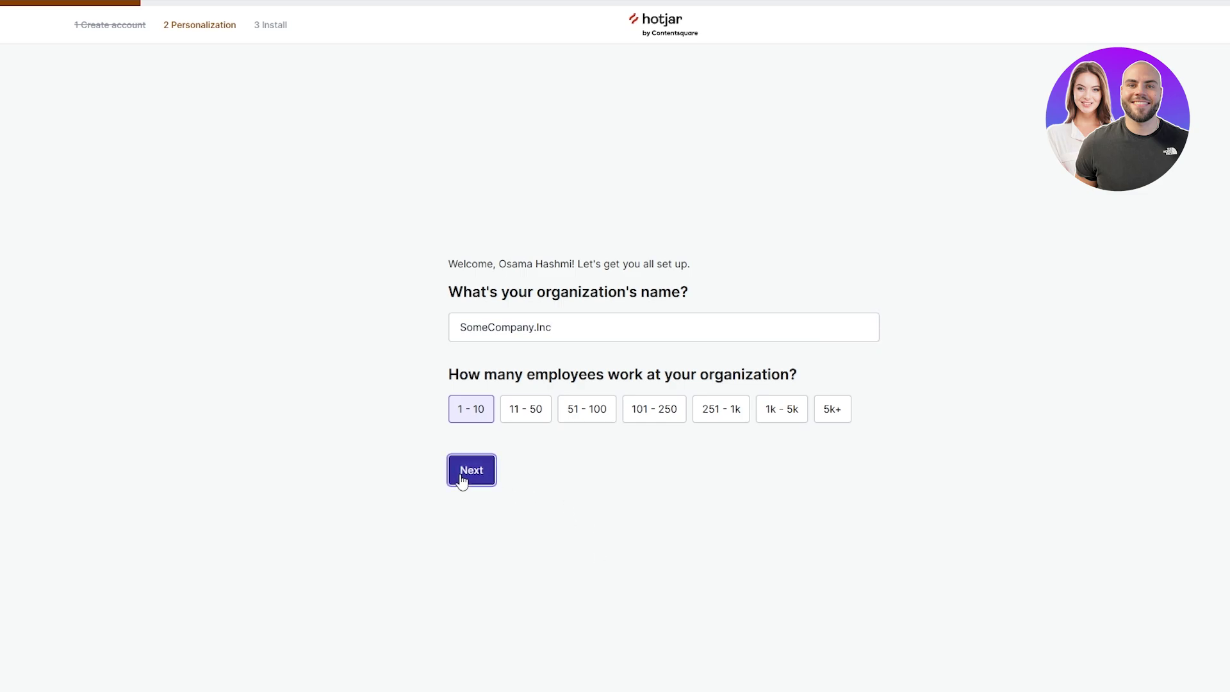
Choose Digital Marketer as the role and opt out of personalized tips and updates
left_click_drag(457, 264, 547, 258)
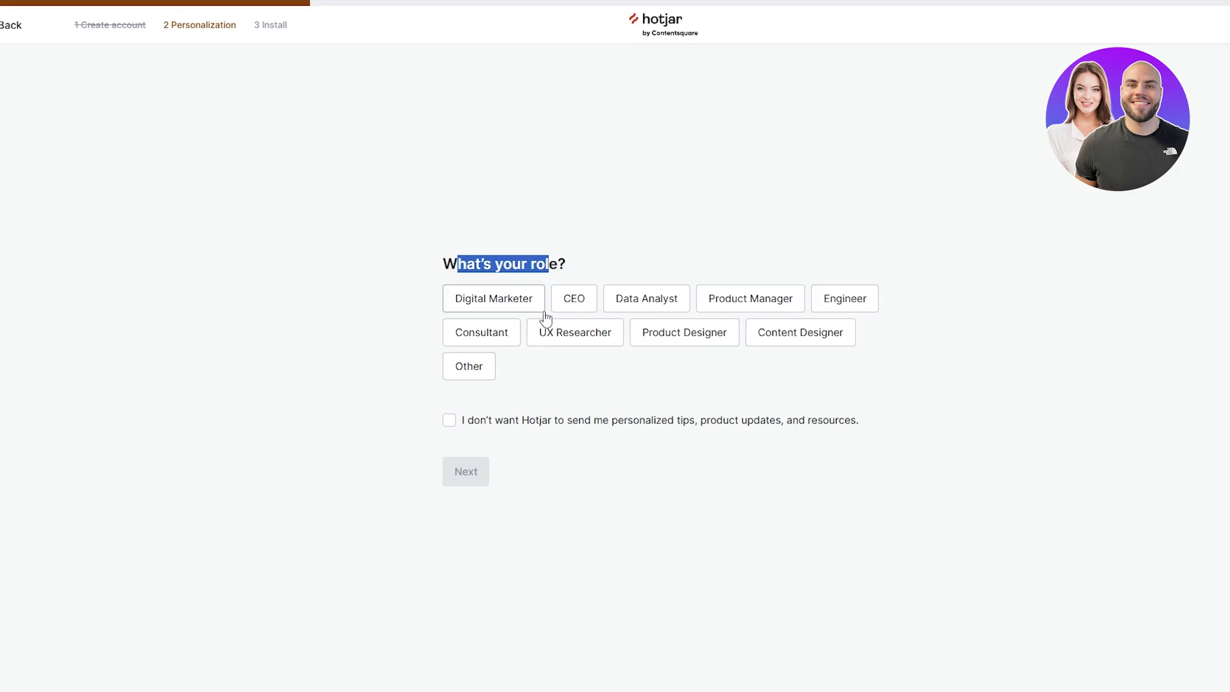
left_click(508, 307)
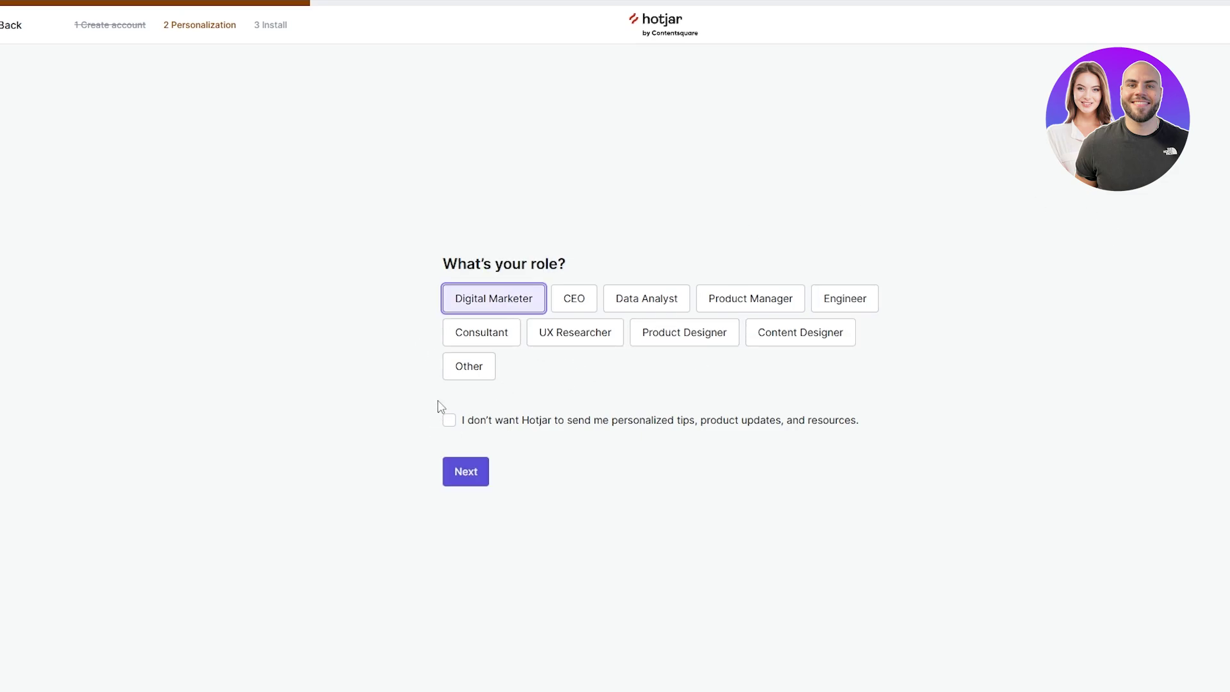
left_click(450, 421)
left_click(474, 471)
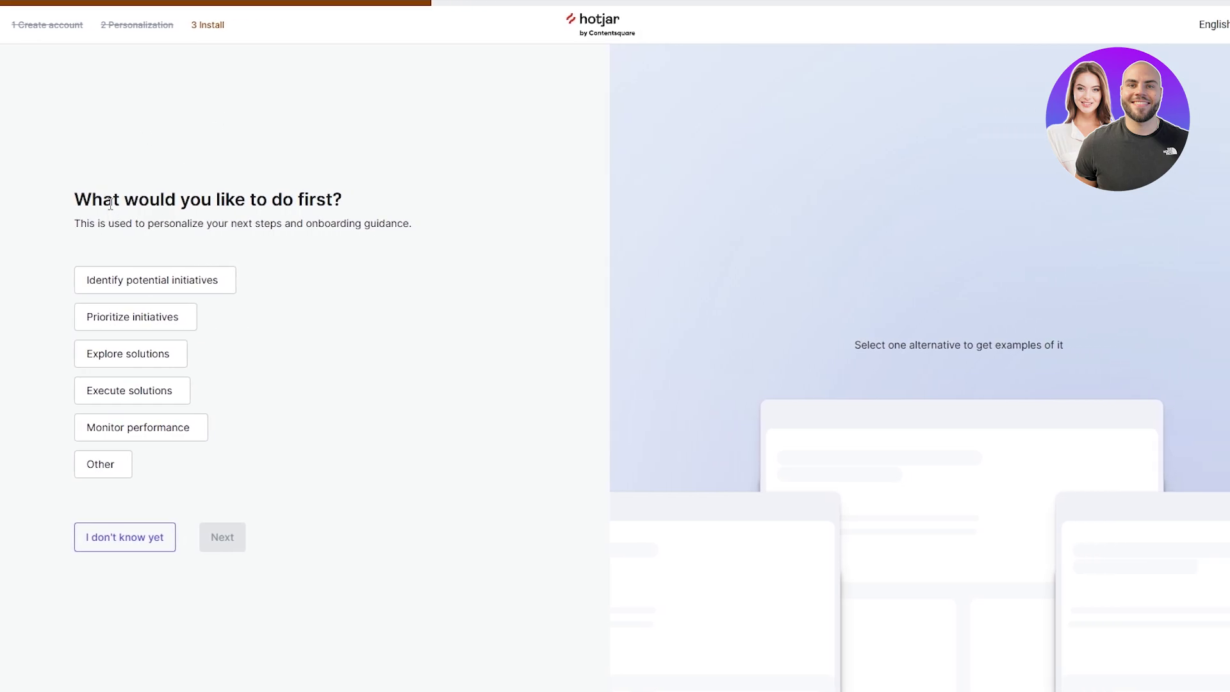
left_click_drag(114, 199, 341, 197)
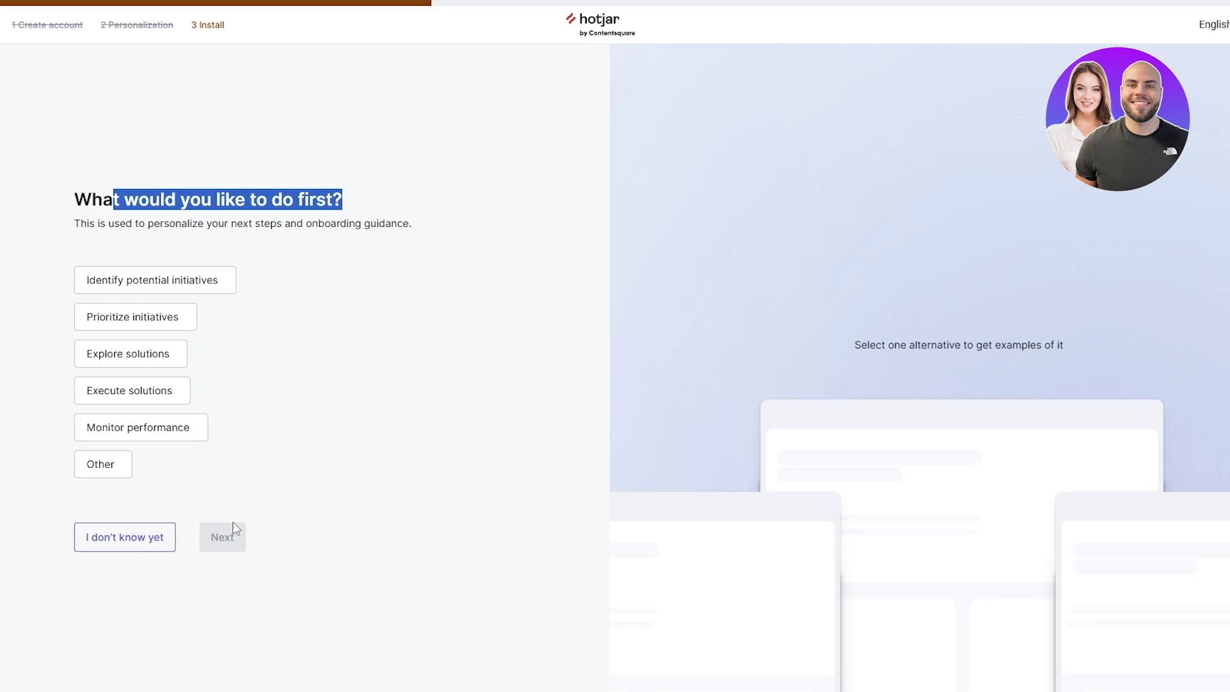
Answer 'I don't know yet' for the first goal and submit the myshopify store URL
left_click(133, 539)
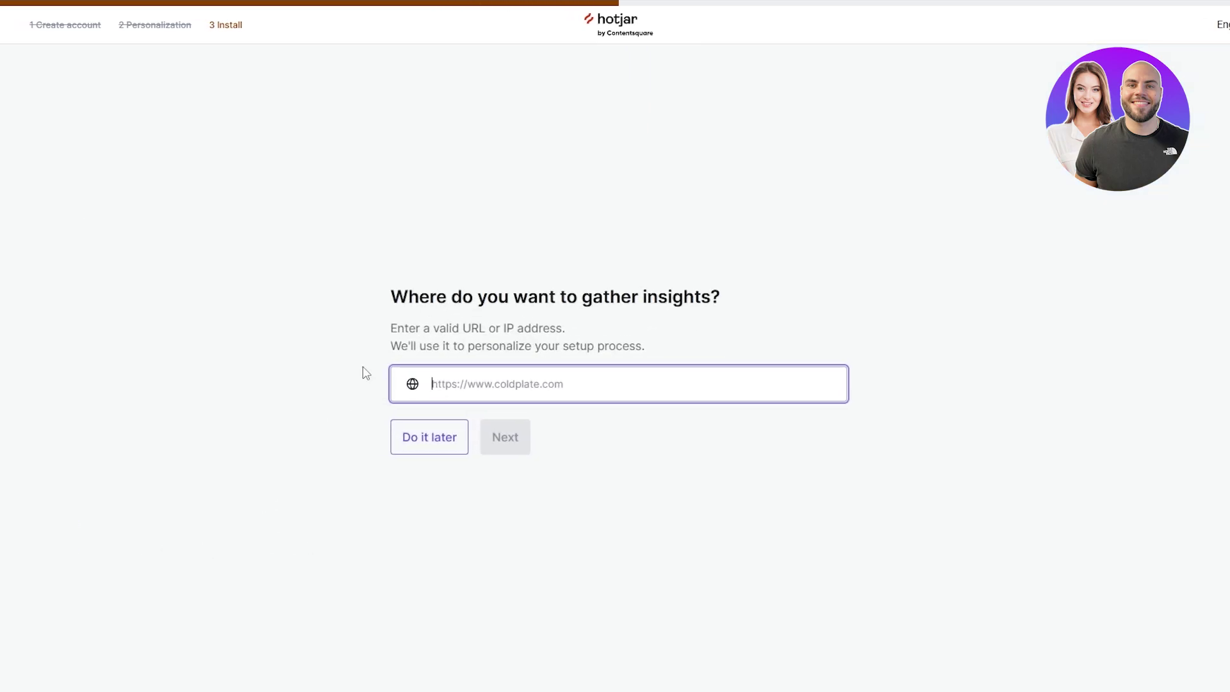
left_click_drag(412, 297, 710, 292)
left_click_drag(405, 328, 579, 333)
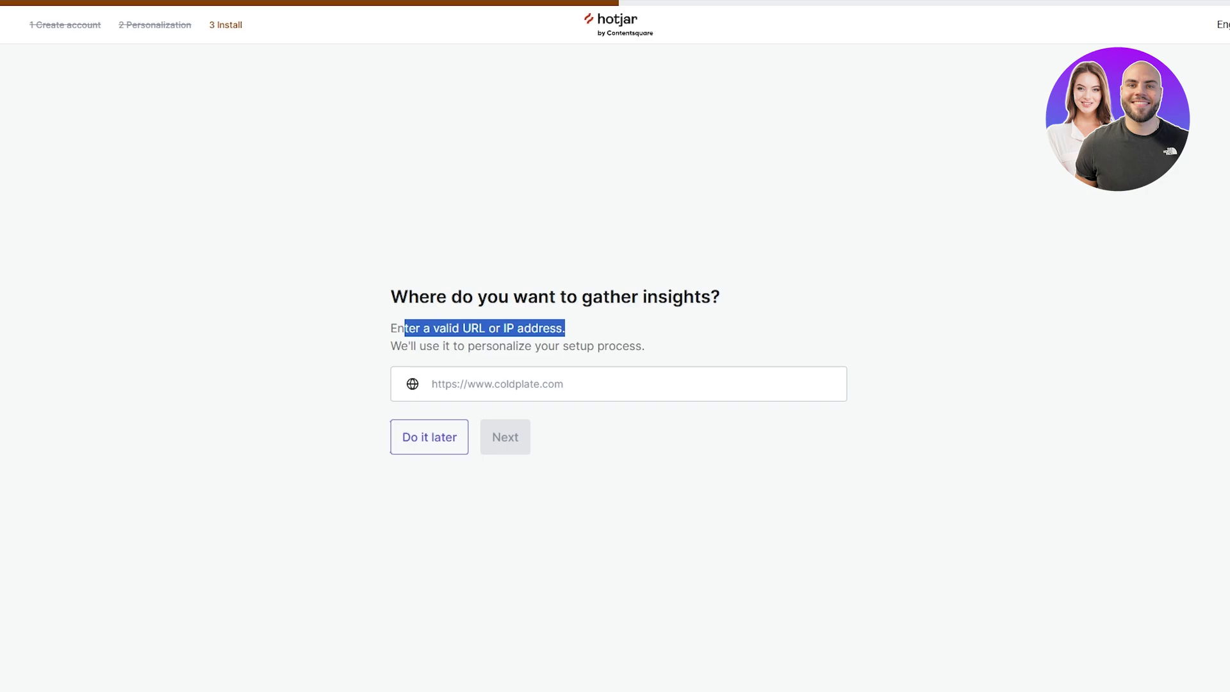
key("ctrl+t")
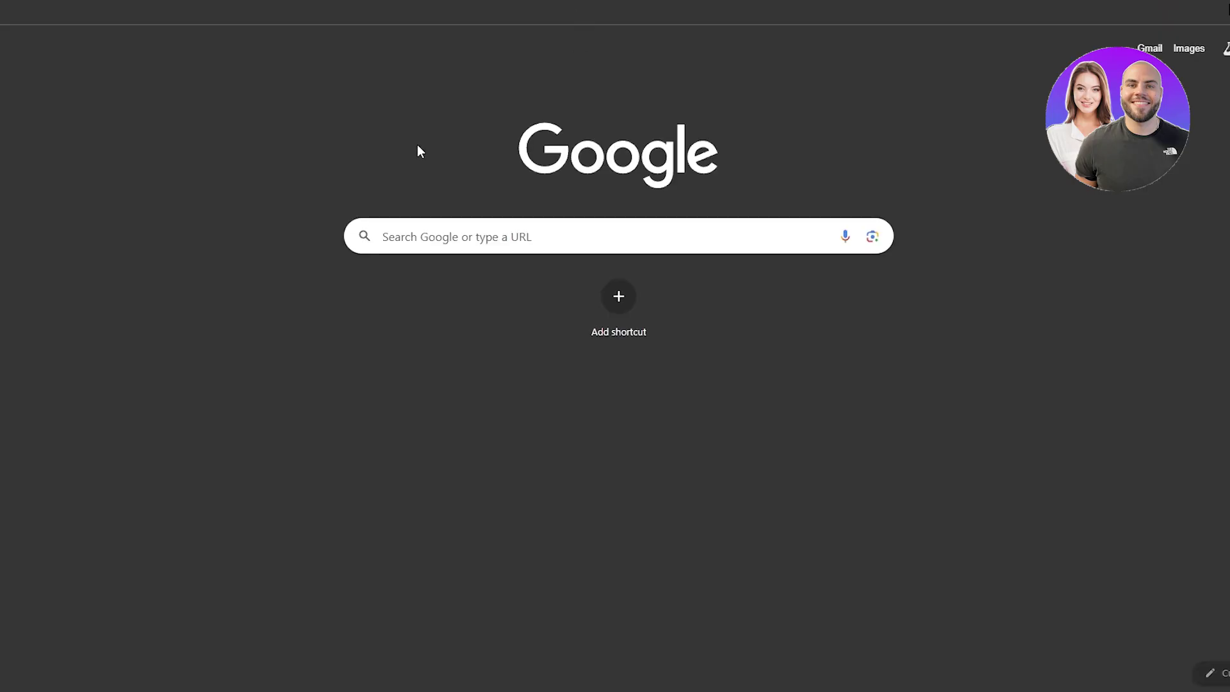
key("ctrl+w")
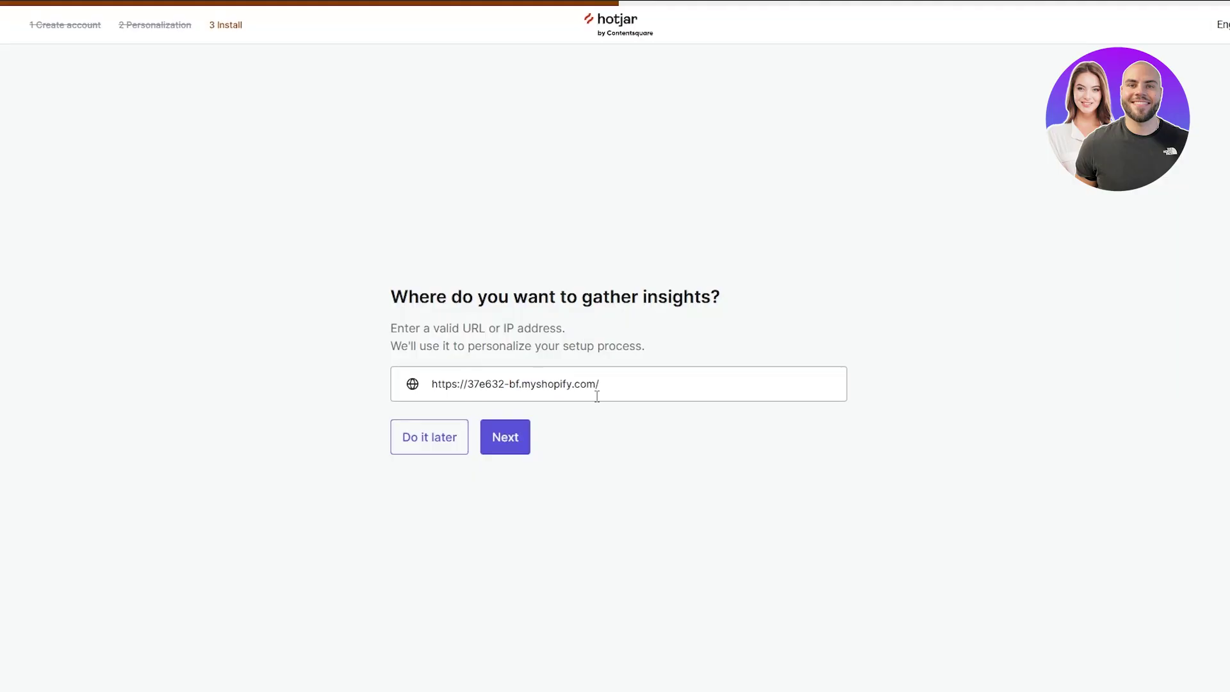
left_click(692, 494)
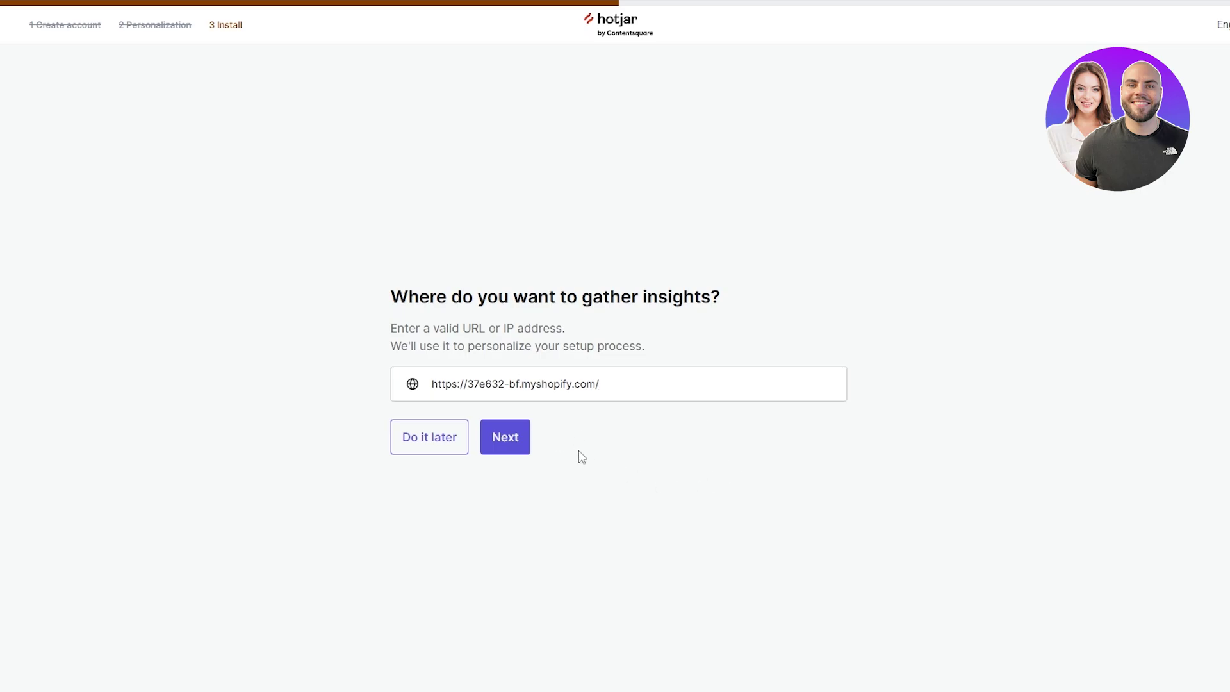
left_click(517, 437)
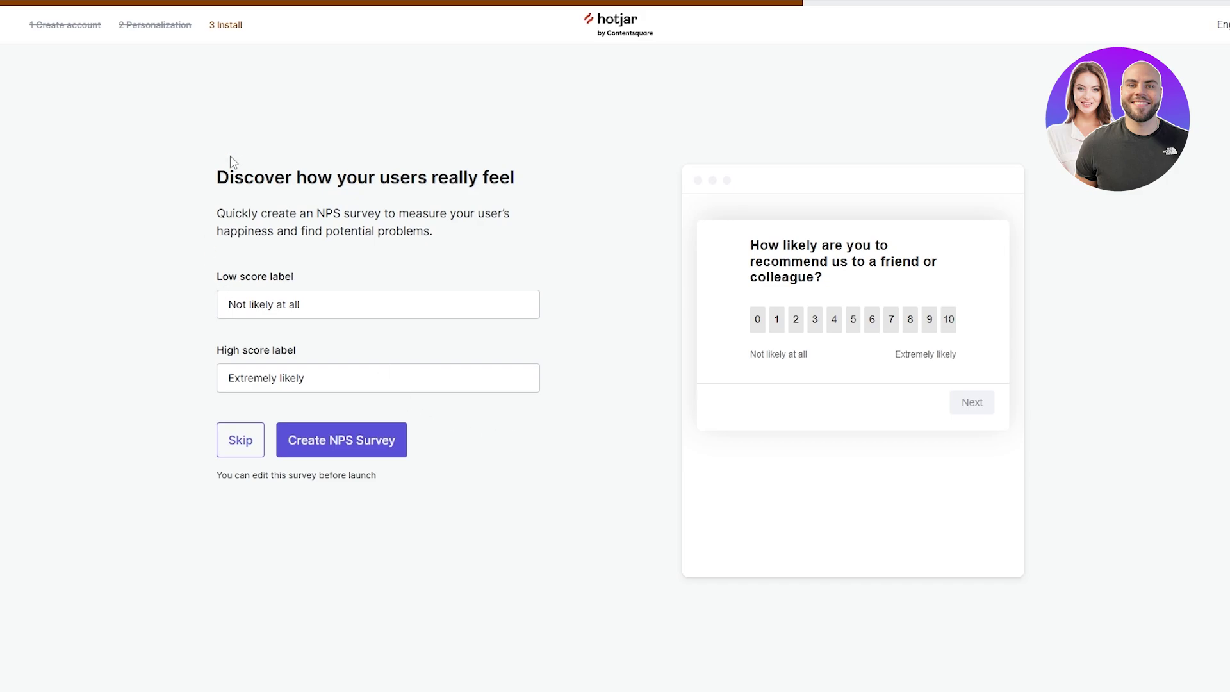
left_click_drag(229, 177, 483, 195)
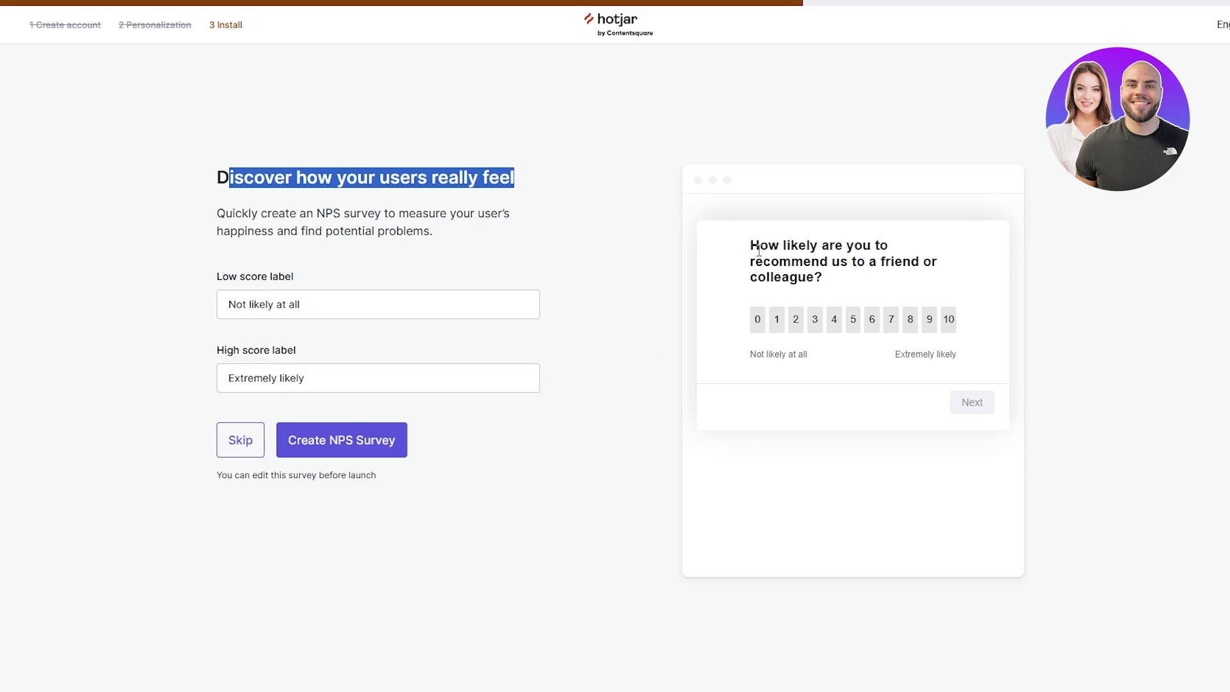
left_click_drag(829, 262, 947, 269)
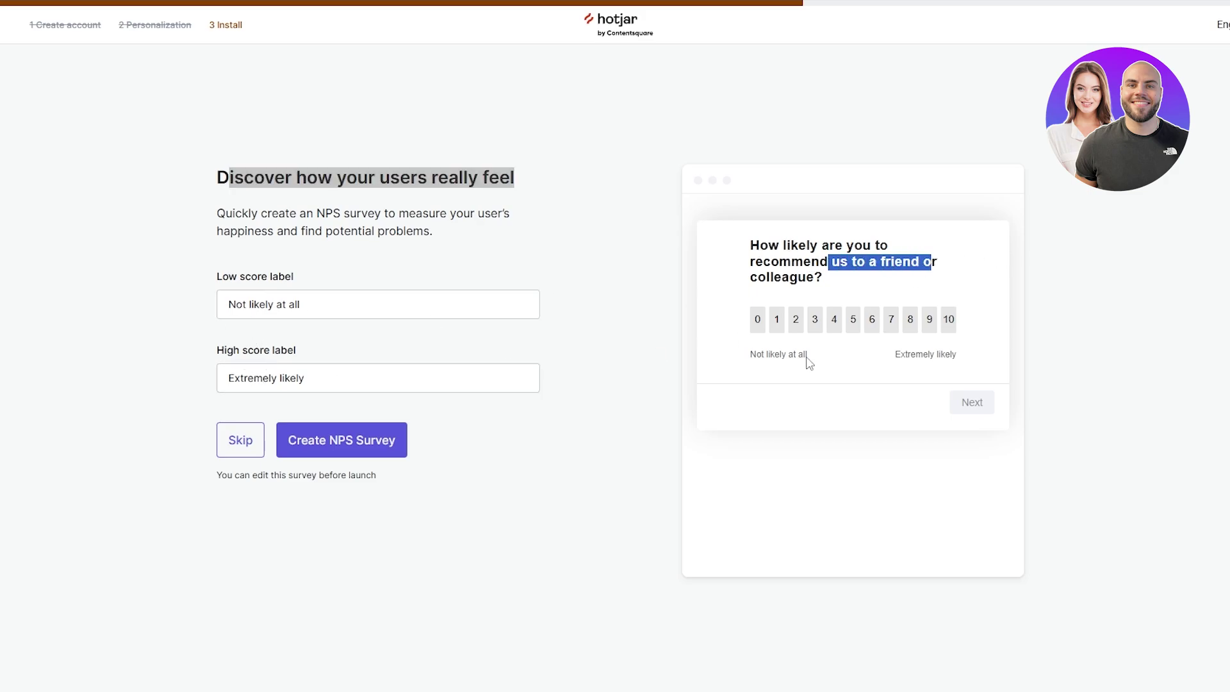
Skip the NPS survey and create the feedback button with its default question
left_click(261, 447)
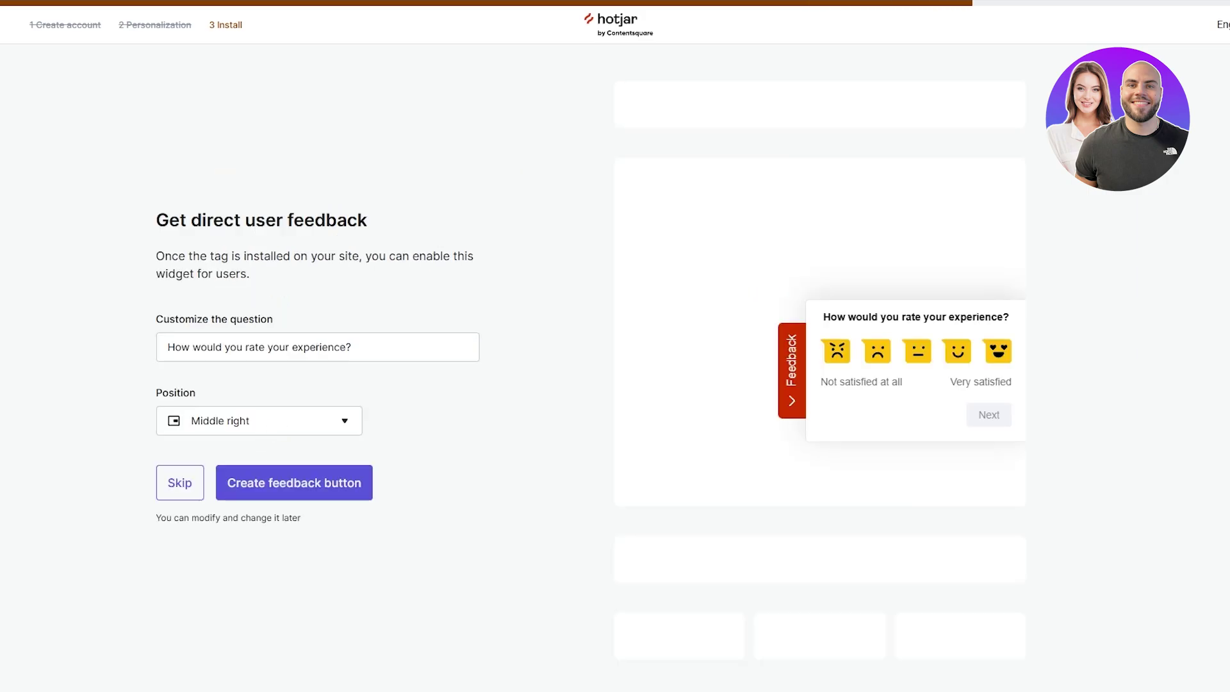
left_click_drag(170, 225, 494, 202)
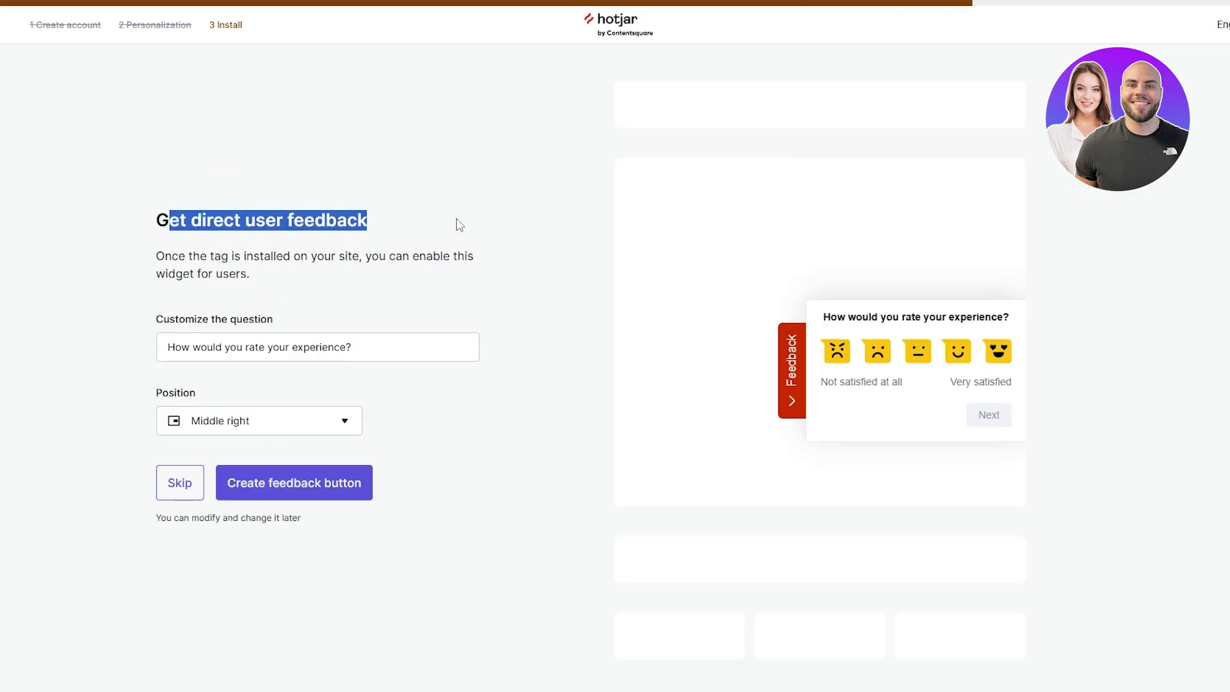
left_click_drag(201, 327, 253, 328)
left_click(252, 350)
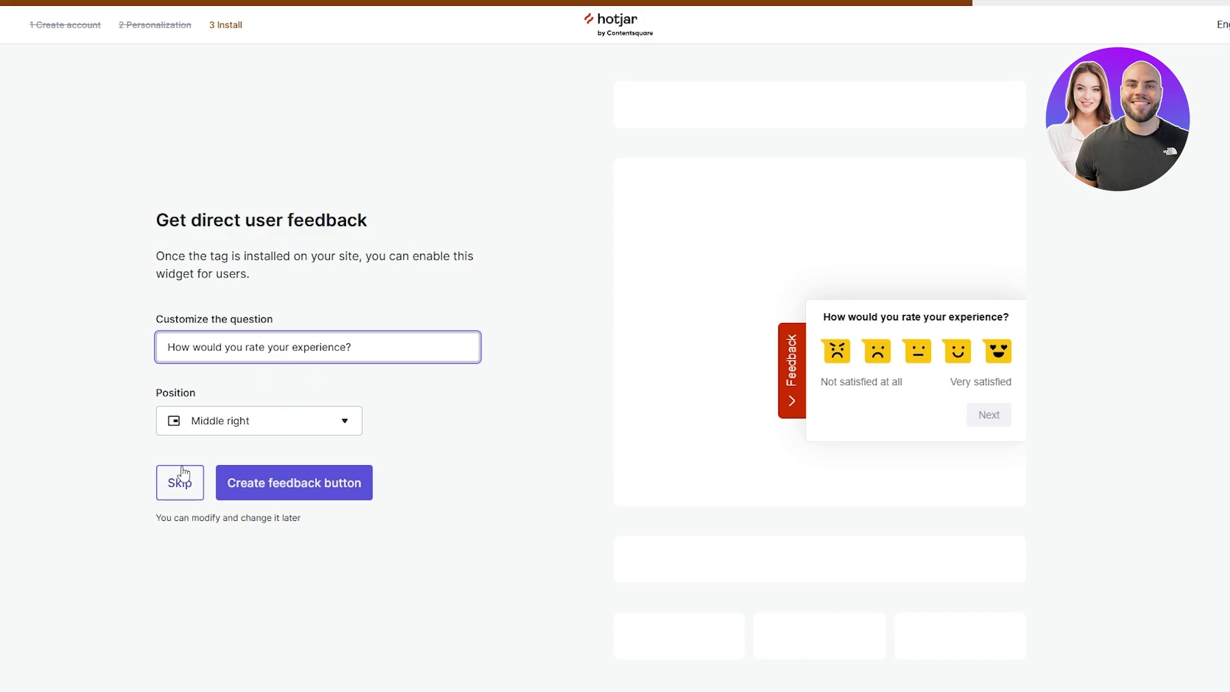
left_click_drag(192, 221, 484, 262)
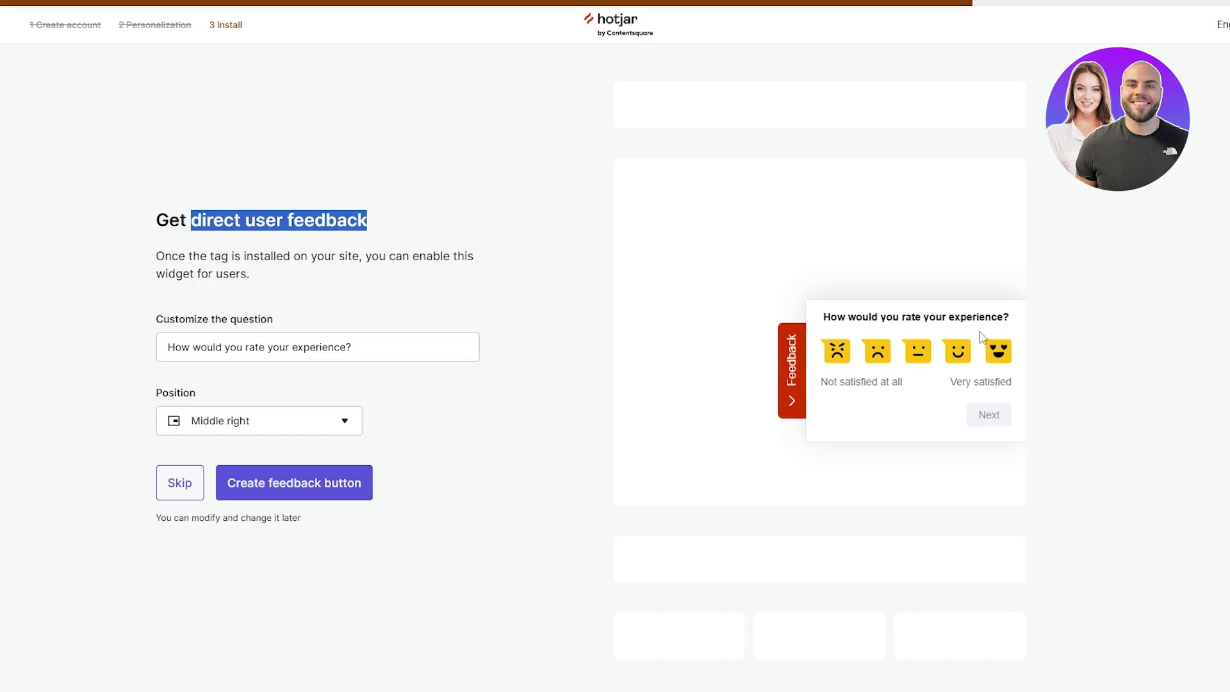
left_click(216, 535)
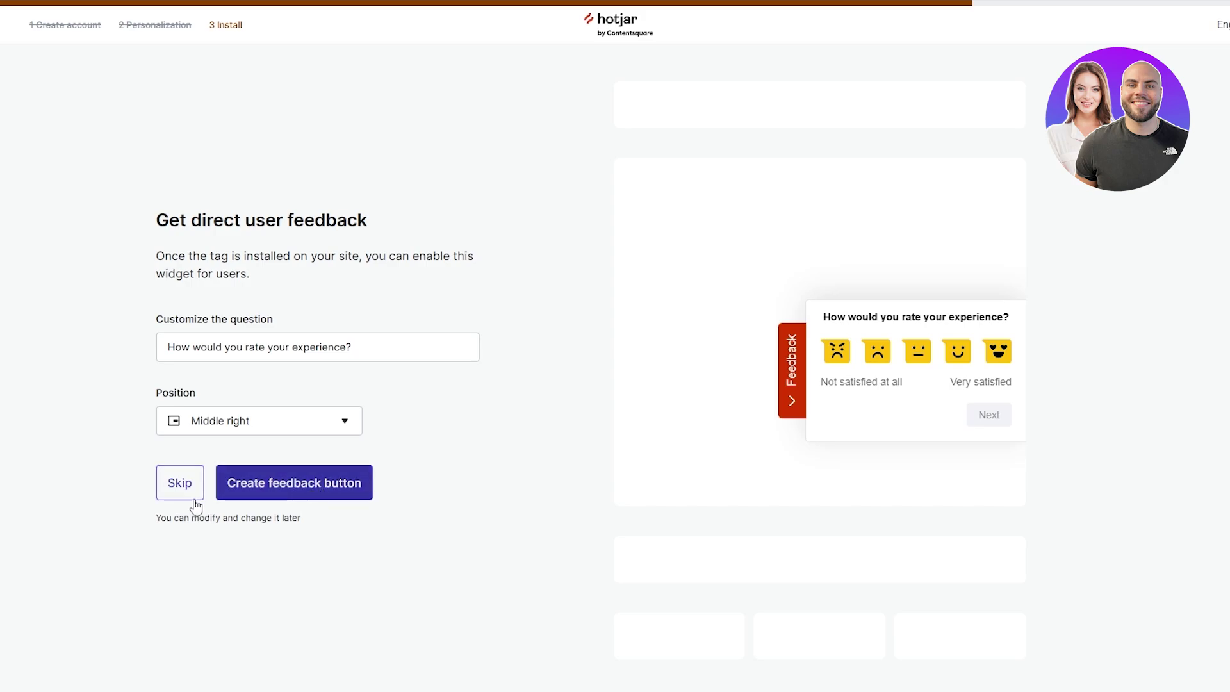
left_click_drag(191, 517, 262, 515)
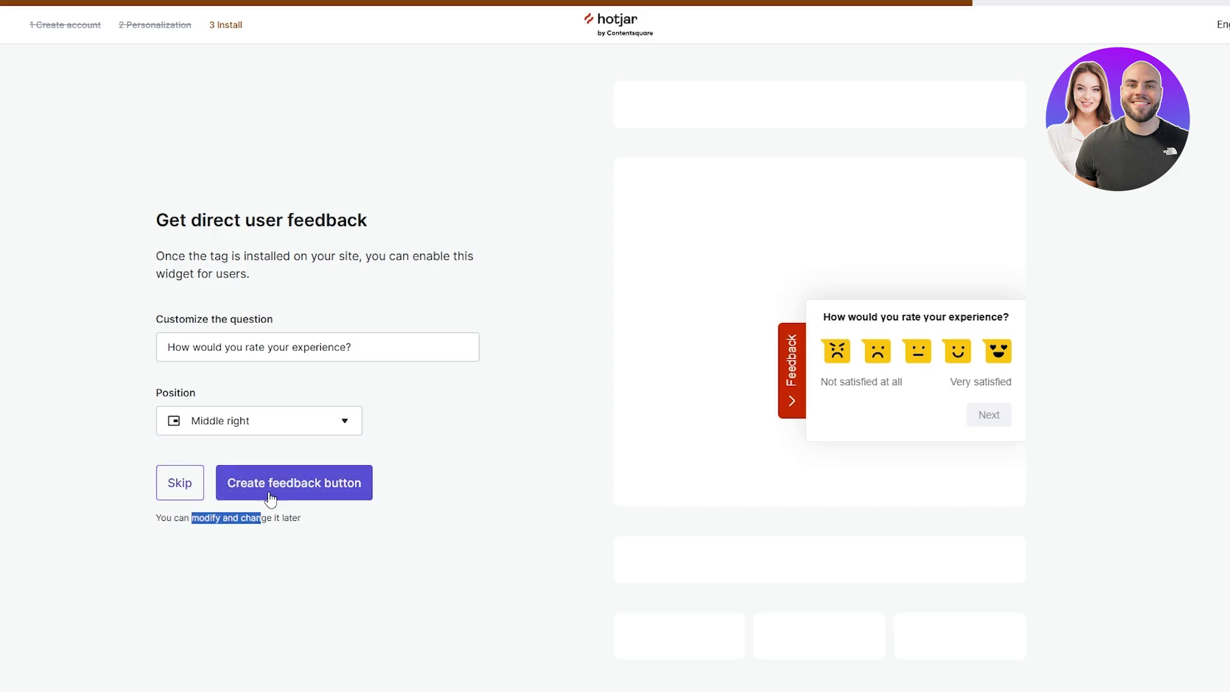
left_click(270, 498)
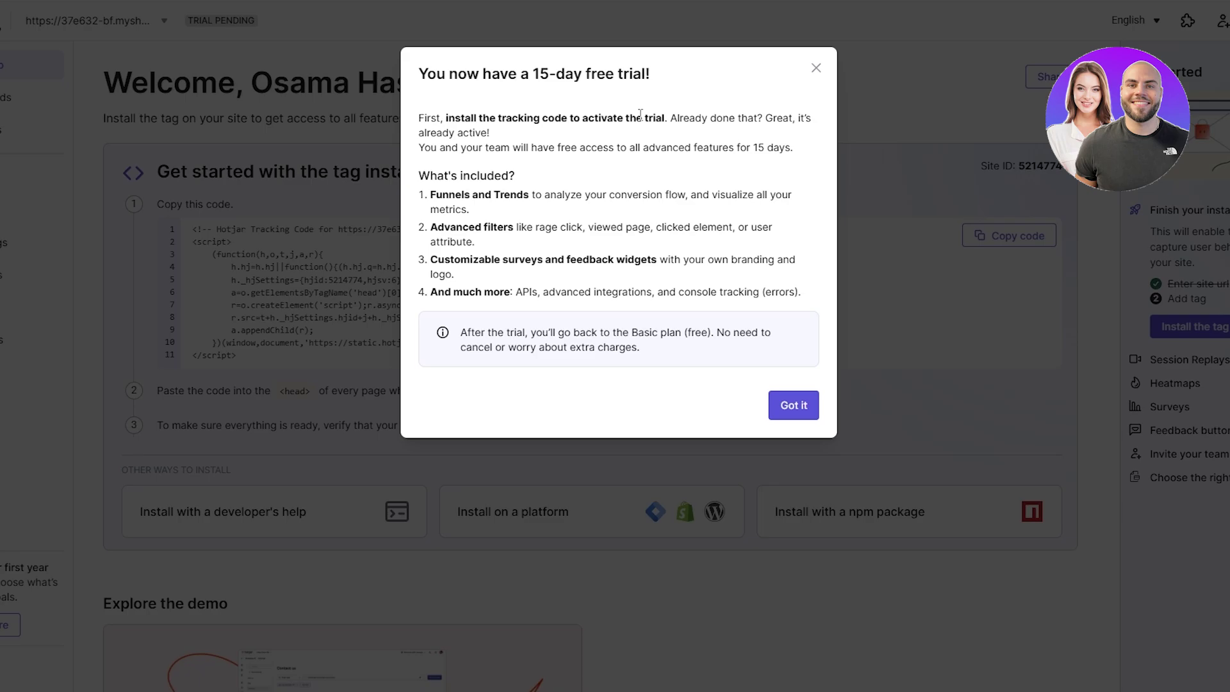
Dismiss the free-trial dialog and scroll to the tracking-code installation section
left_click(816, 68)
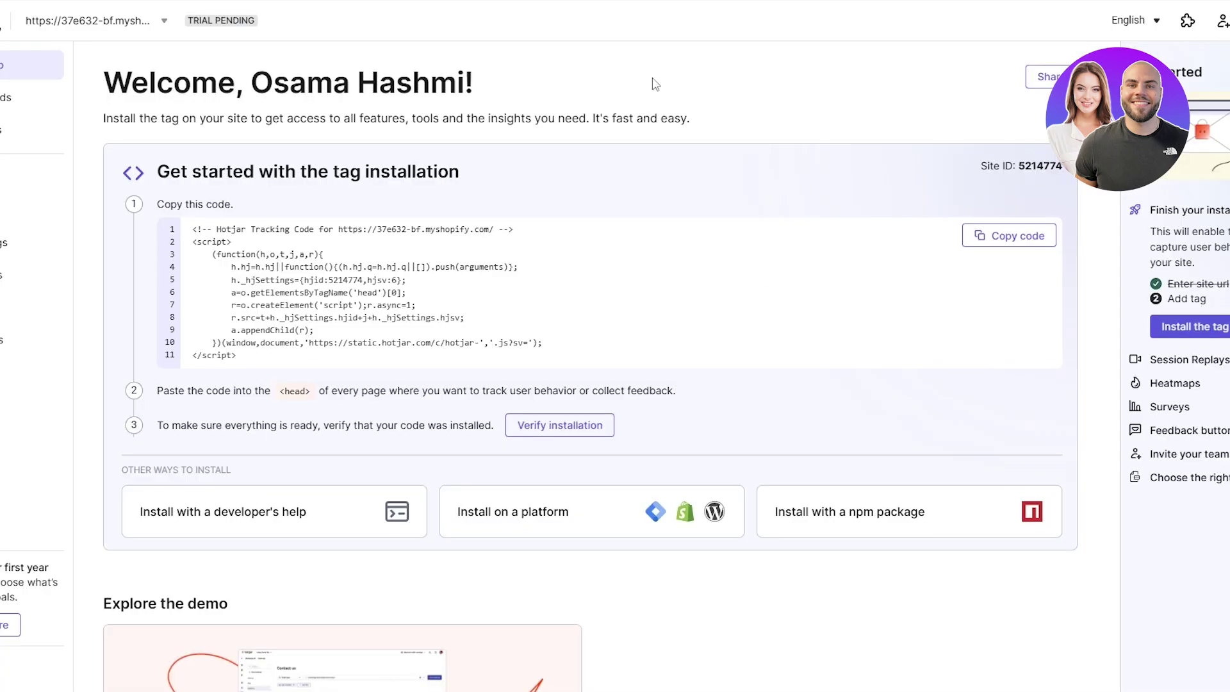
scroll(184, 143, "down", 1)
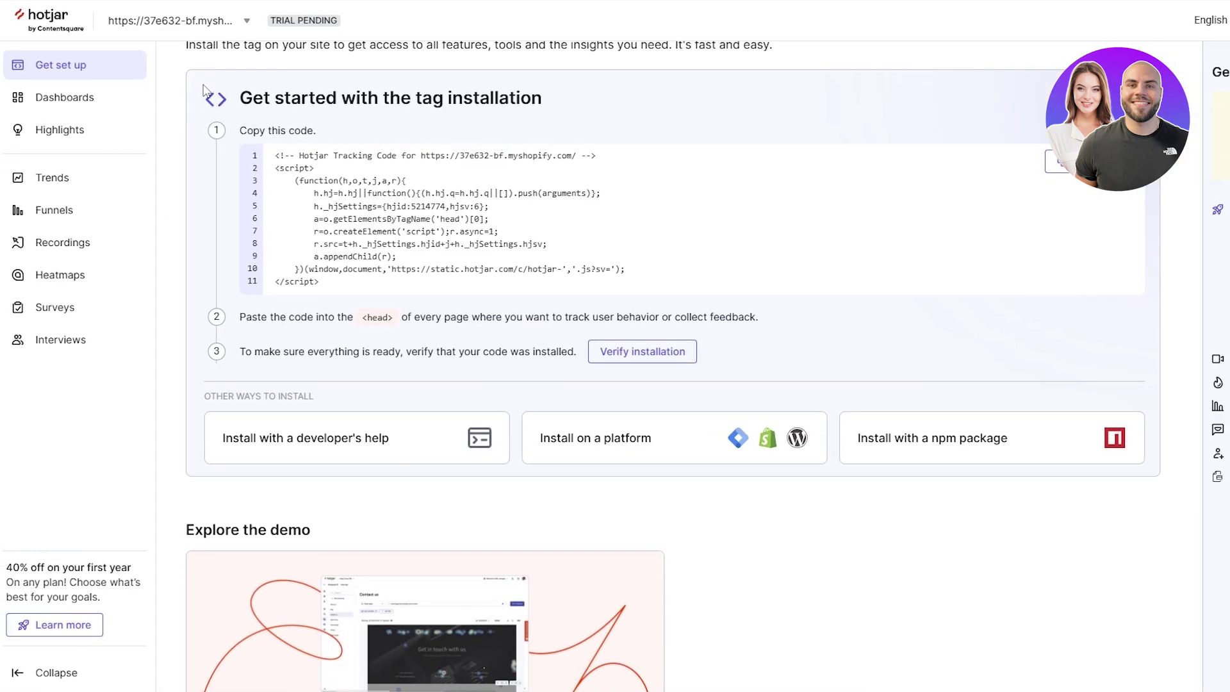
left_click_drag(197, 45, 717, 126)
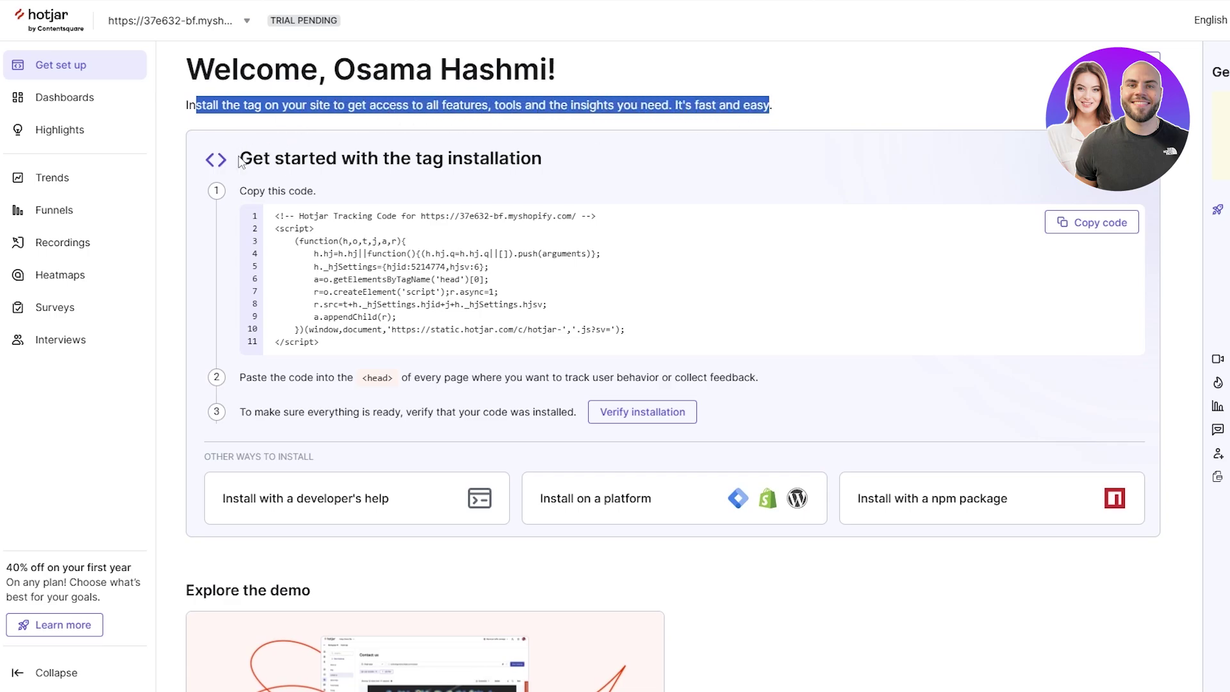
left_click_drag(240, 160, 564, 165)
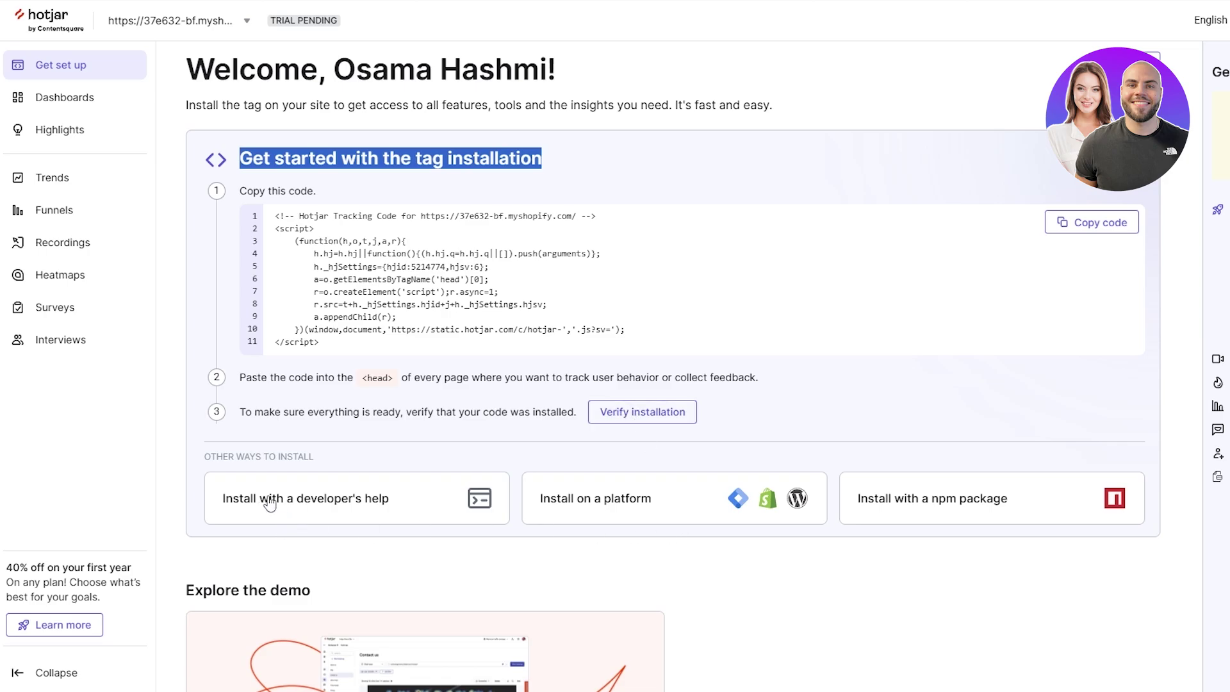
Choose Shopify as the install platform, copy the tracking code, and open the installation guide
left_click(584, 508)
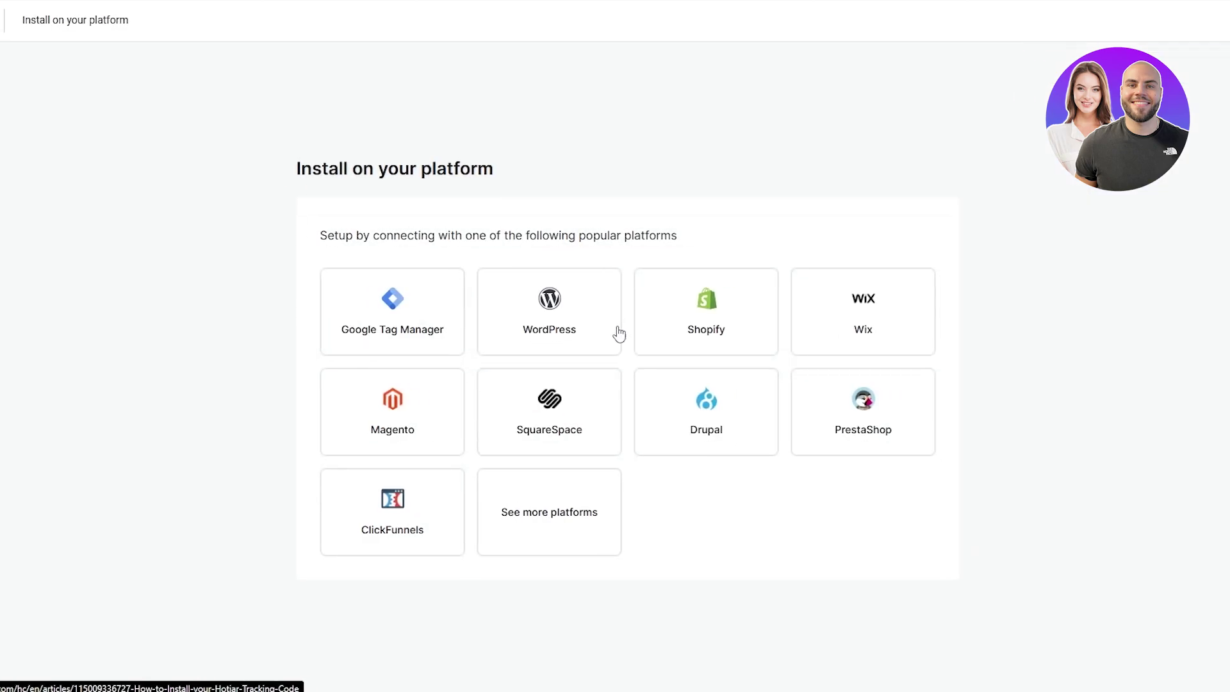
left_click(664, 318)
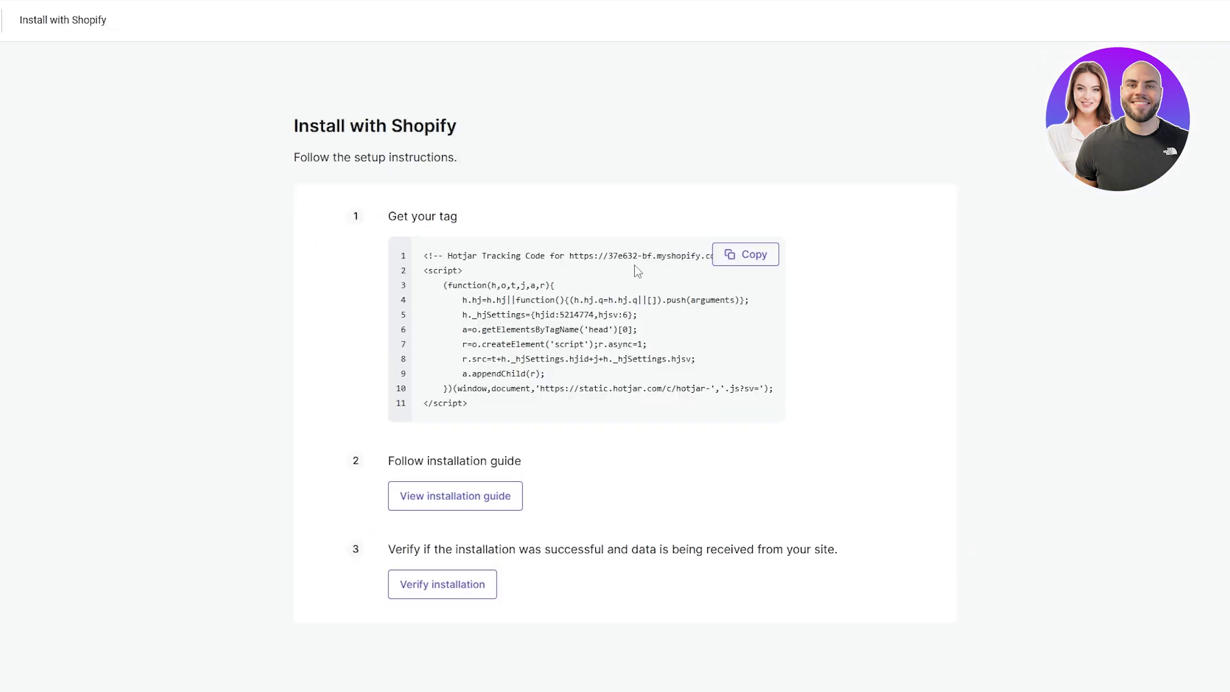
left_click(745, 257)
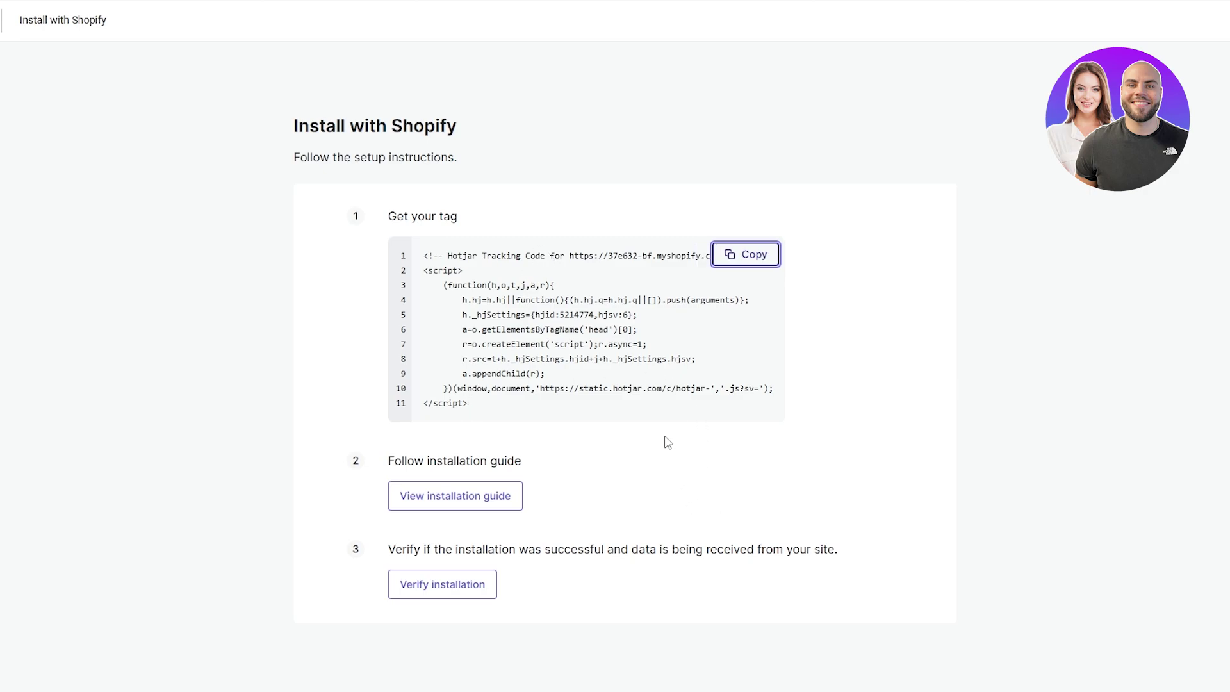
left_click(745, 258)
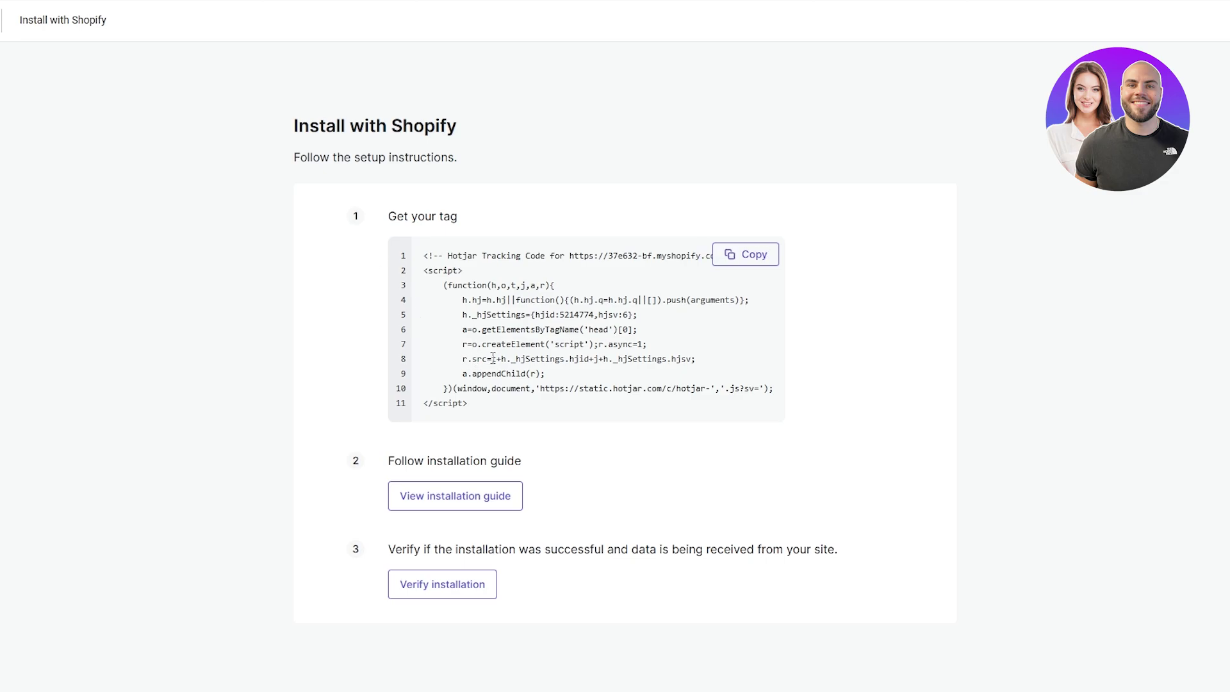
left_click_drag(427, 462, 511, 461)
left_click(478, 445)
left_click(466, 501)
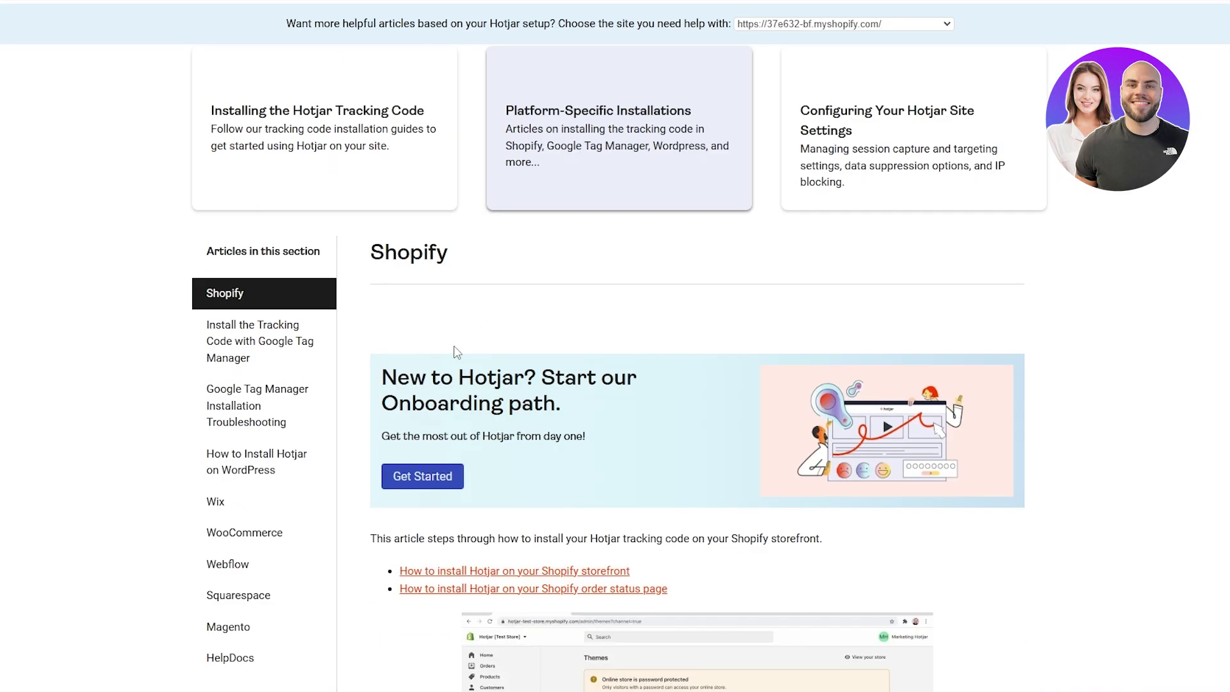
Scroll through Steps 1–10 of the Shopify installation article
scroll(456, 349, "down", 7)
scroll(483, 448, "down", 5)
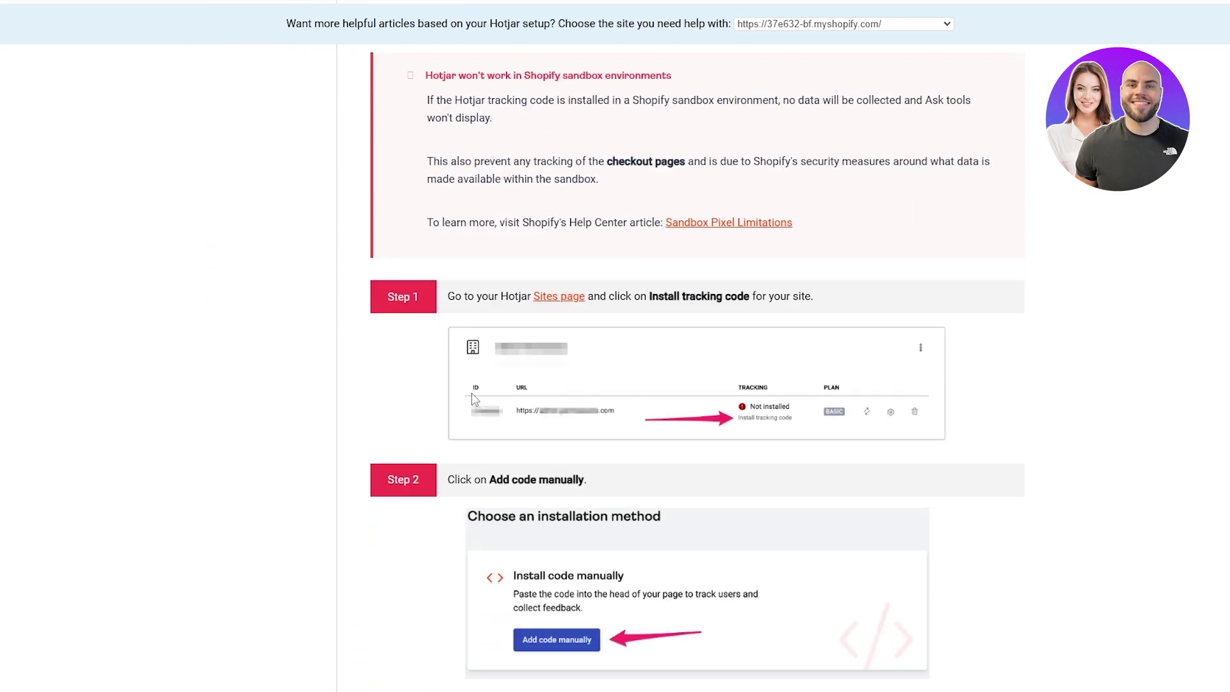
scroll(464, 399, "up", 2)
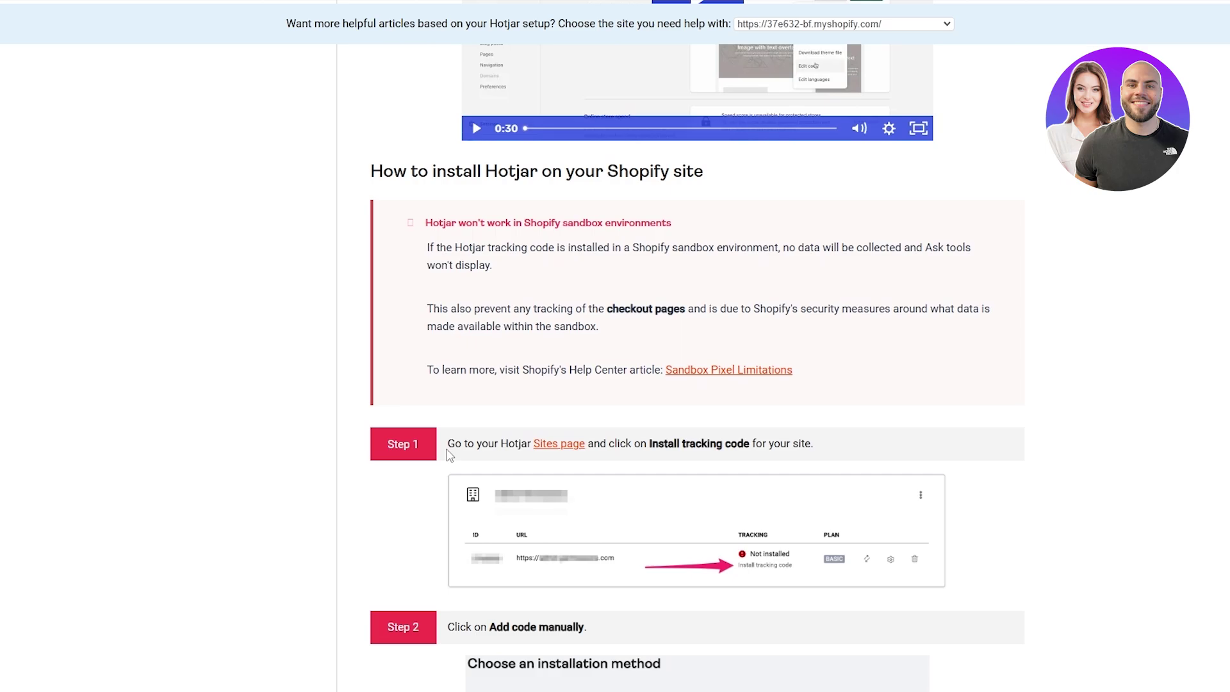
scroll(572, 459, "down", 1)
scroll(572, 458, "down", 12)
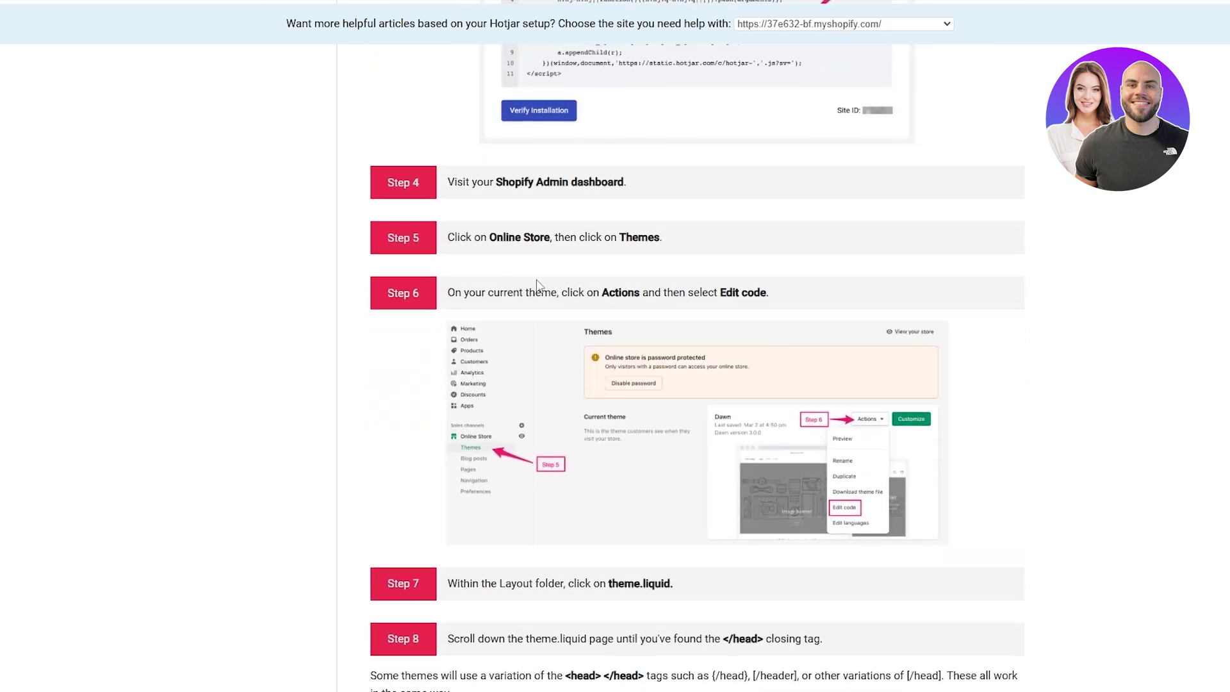
scroll(555, 482, "down", 2)
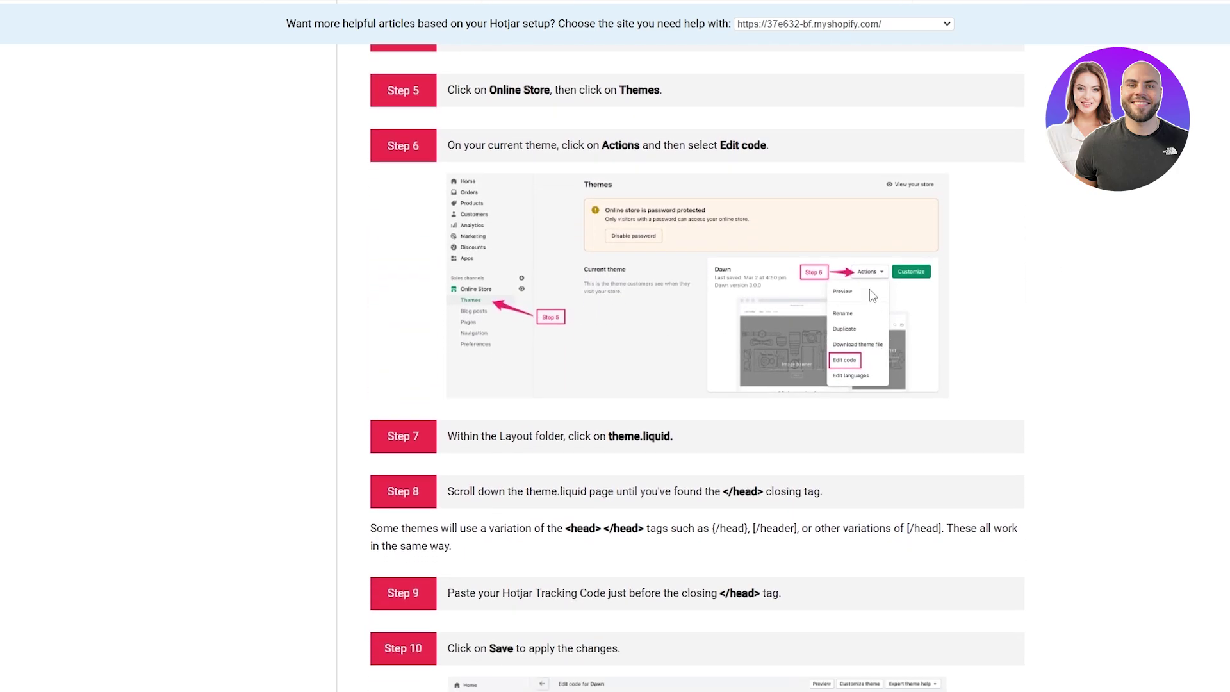
scroll(859, 362, "down", 4)
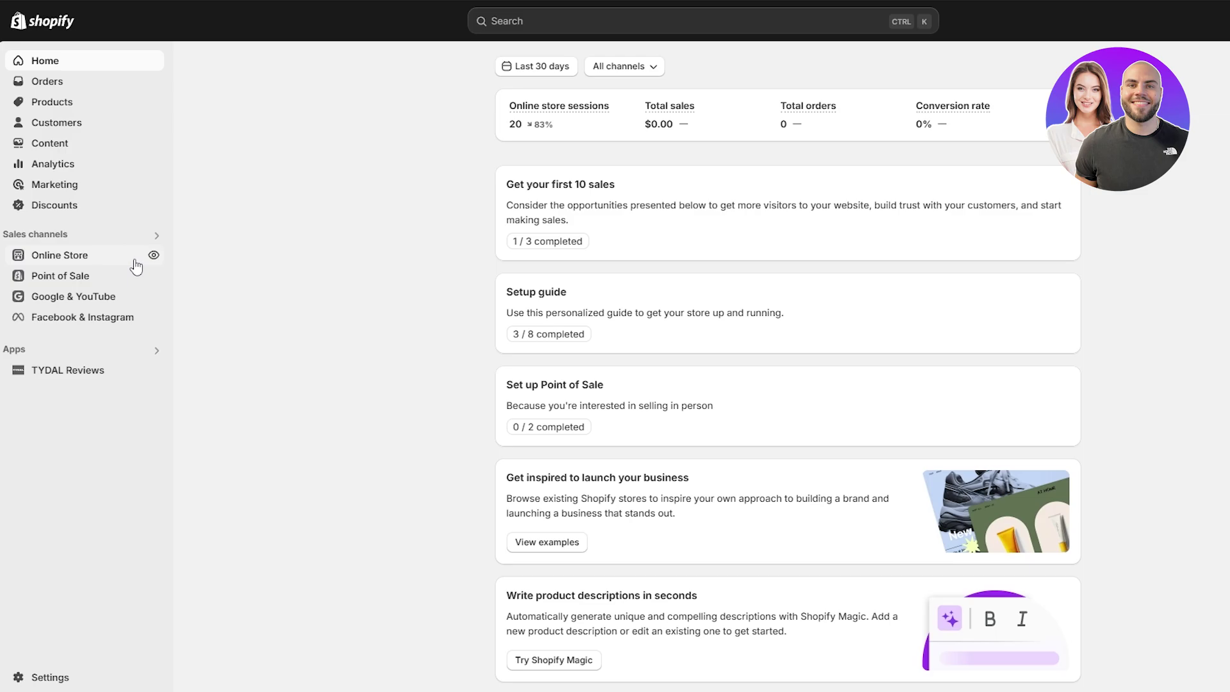
Open the Dawn theme's layout/theme.liquid file in the code editor
left_click(82, 262)
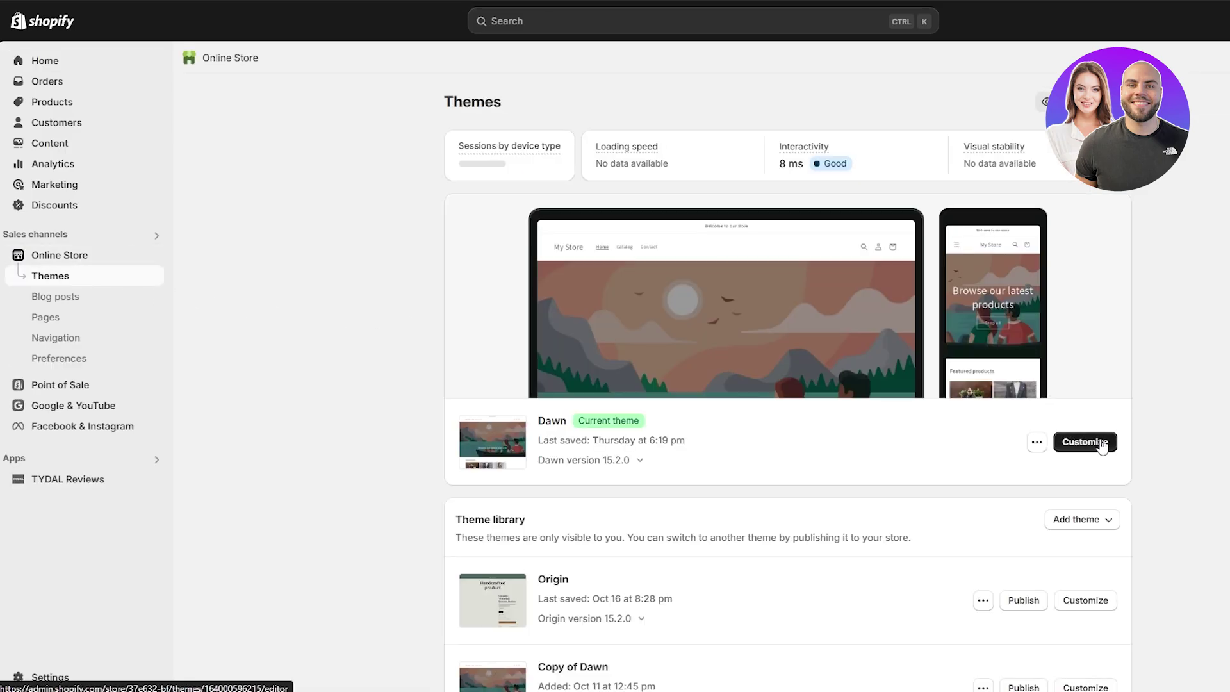
left_click(1101, 444)
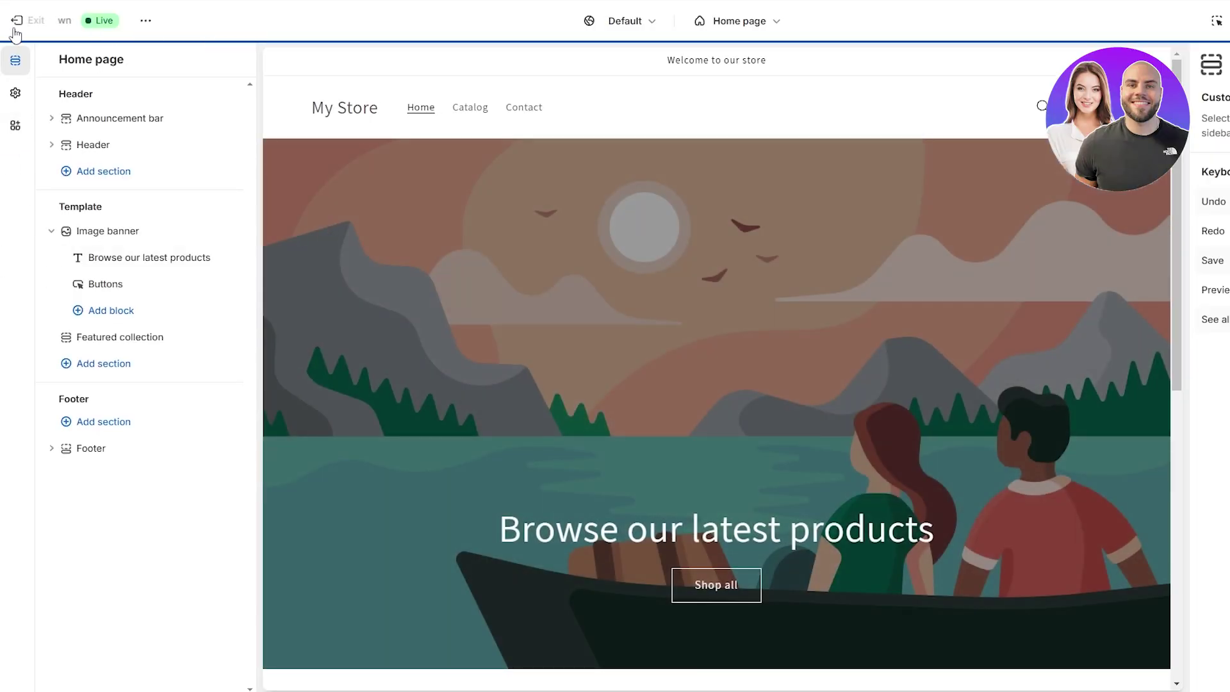
left_click(16, 20)
left_click(1037, 443)
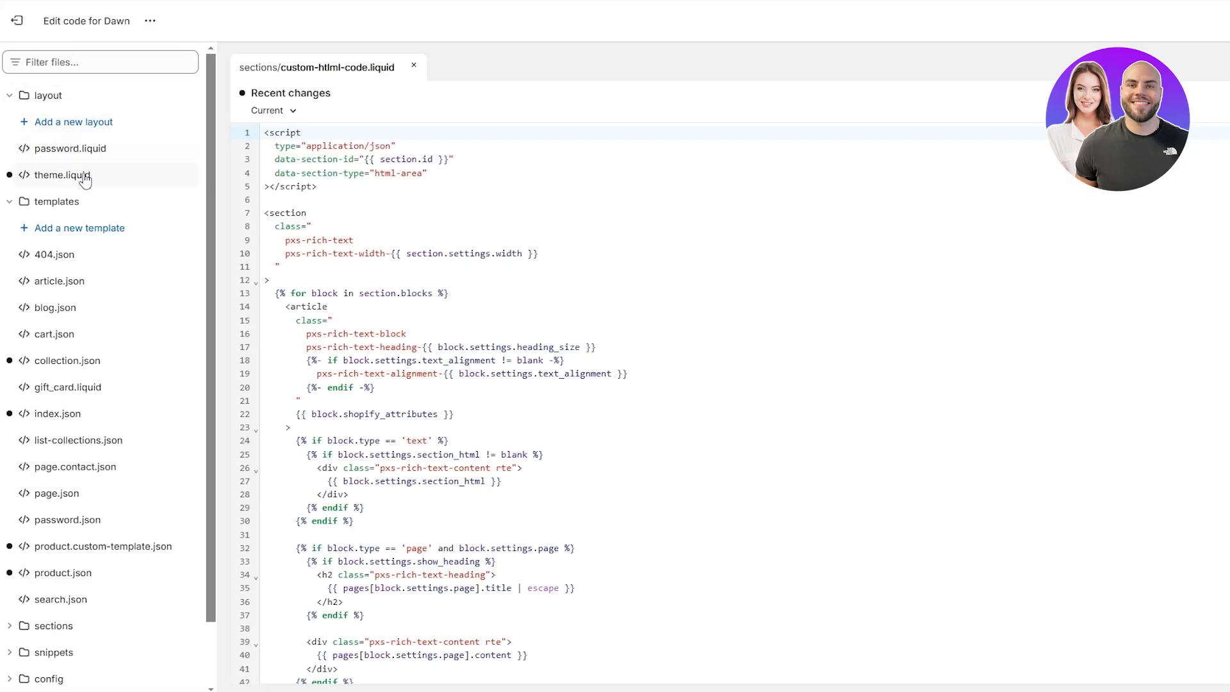
left_click(86, 185)
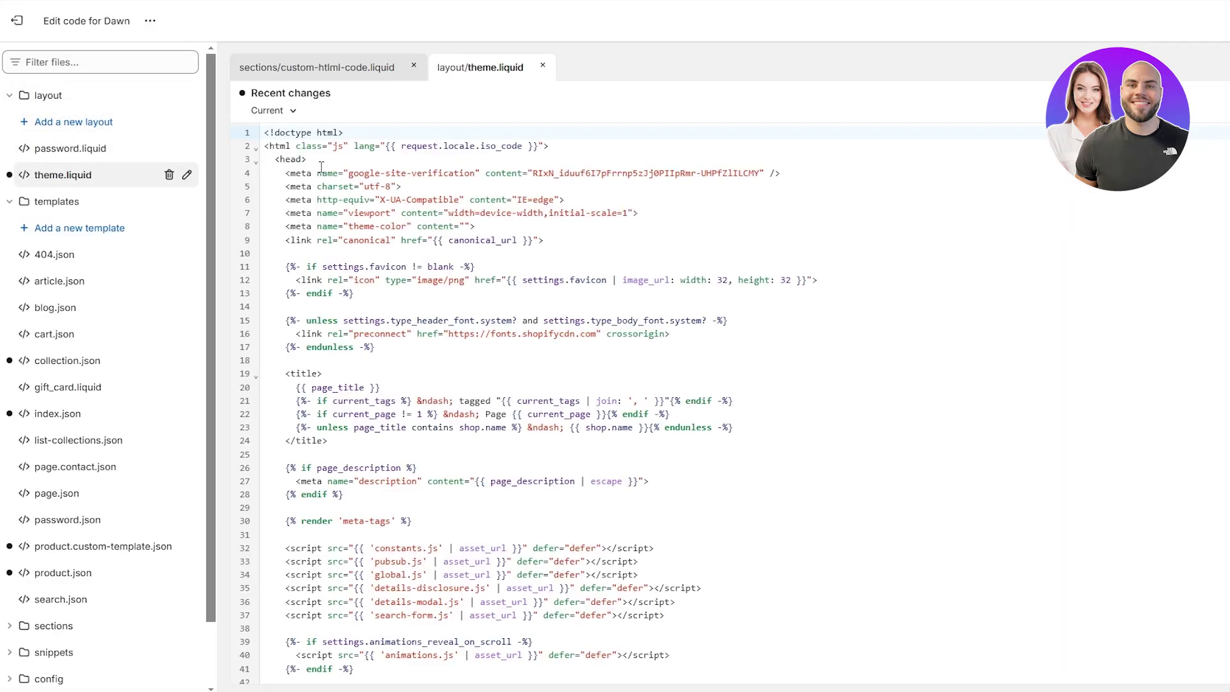
Paste the Hotjar tracking code on a new line right after the opening <head> tag
left_click(310, 162)
left_click(414, 65)
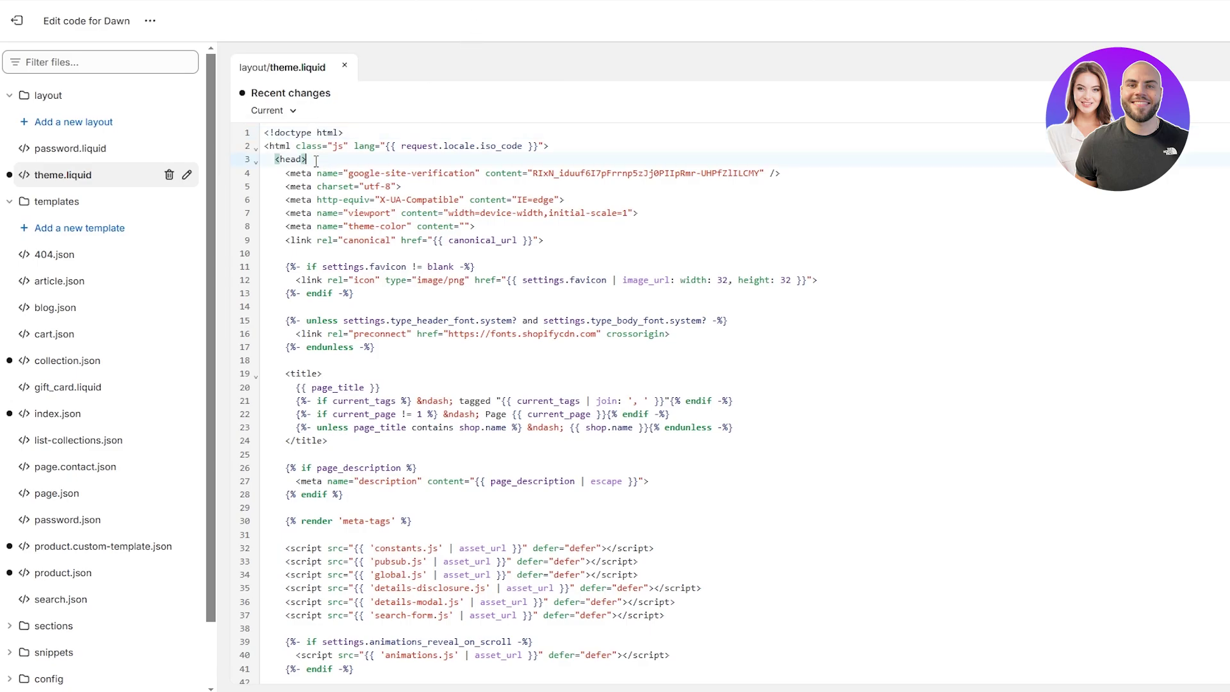
key("Return")
key("ctrl+v")
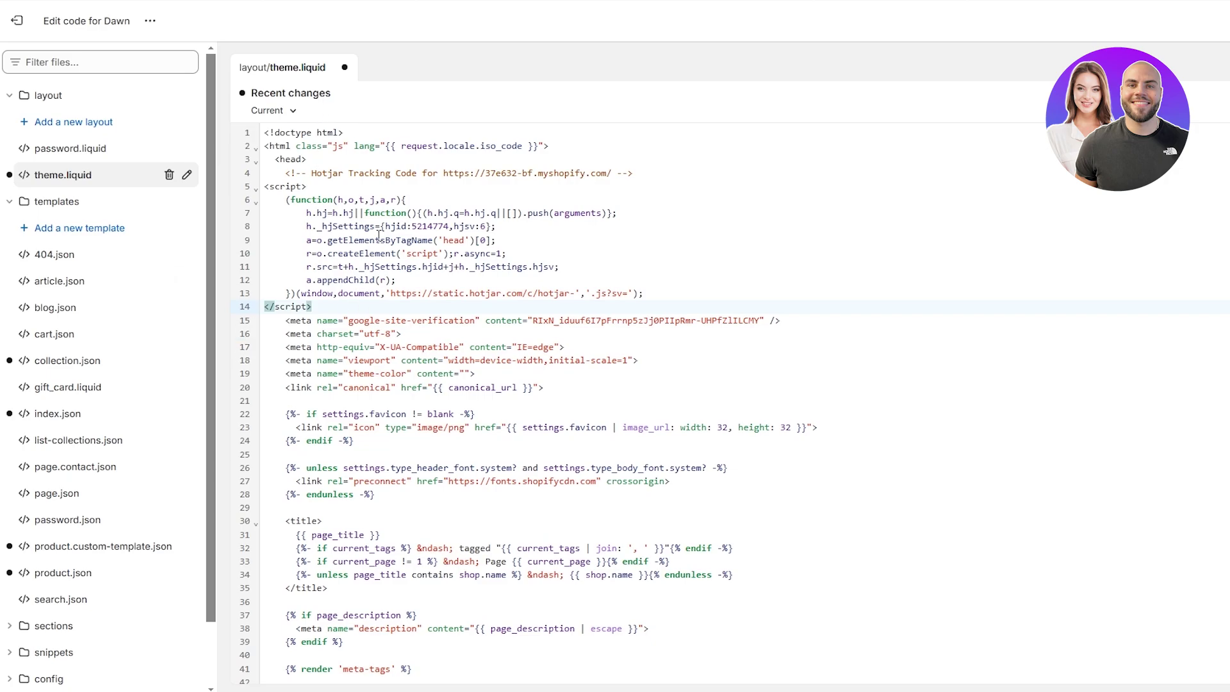
scroll(388, 229, "down", 5)
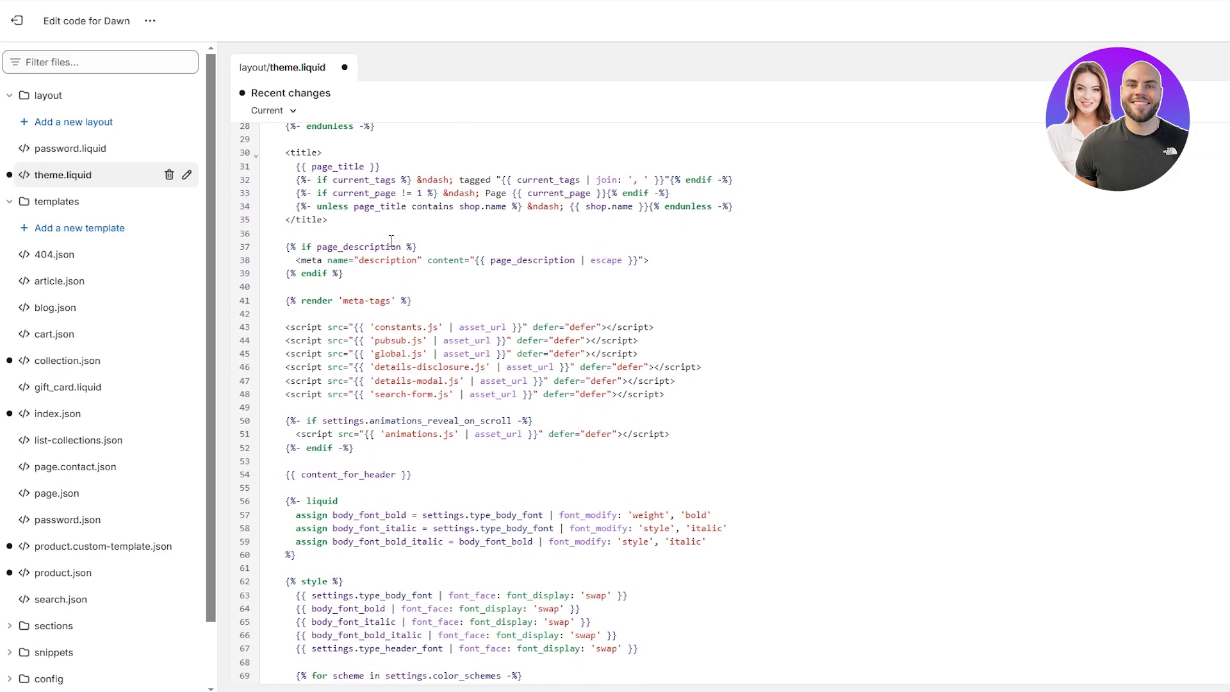
scroll(388, 229, "up", 5)
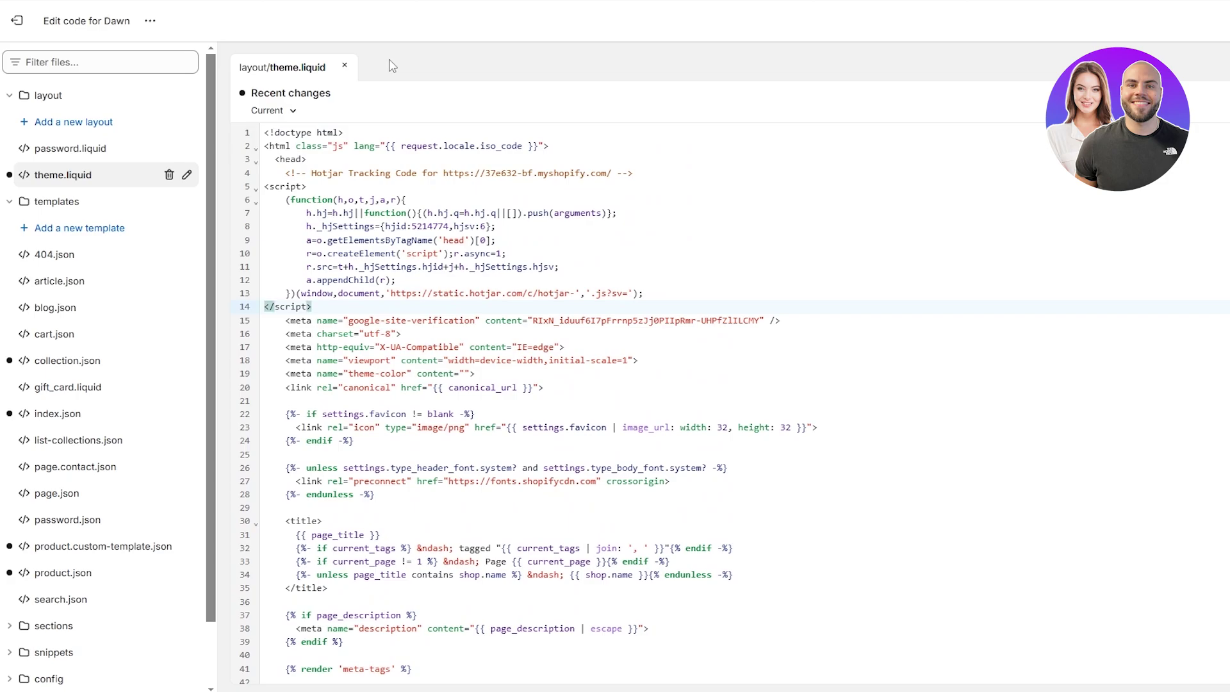
Save theme.liquid and recheck the guide's Steps 8–9 about placing code before </head>
key("ctrl+s")
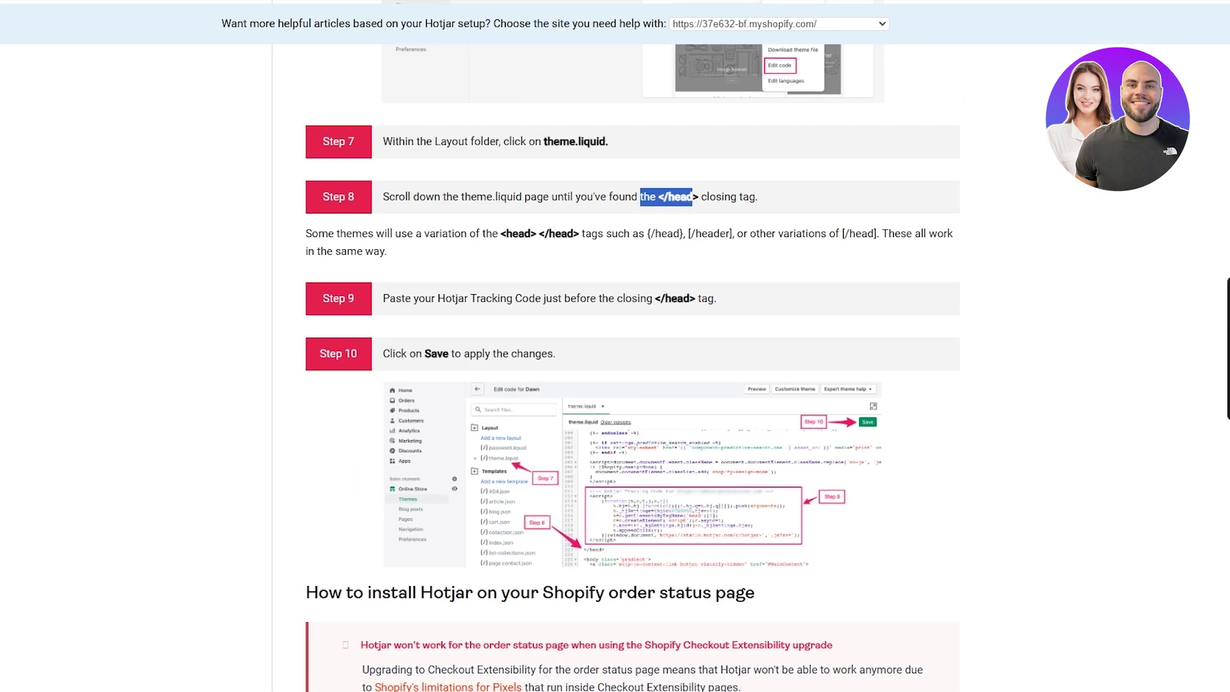
left_click_drag(701, 197, 763, 204)
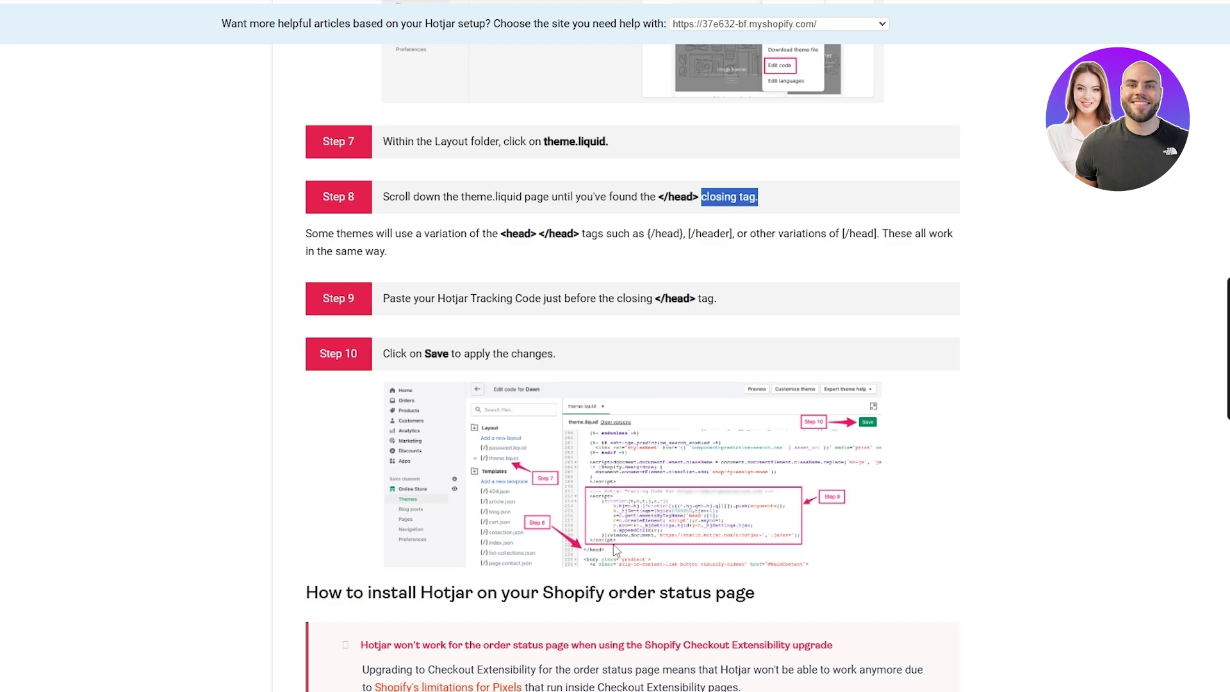
left_click_drag(615, 298, 660, 294)
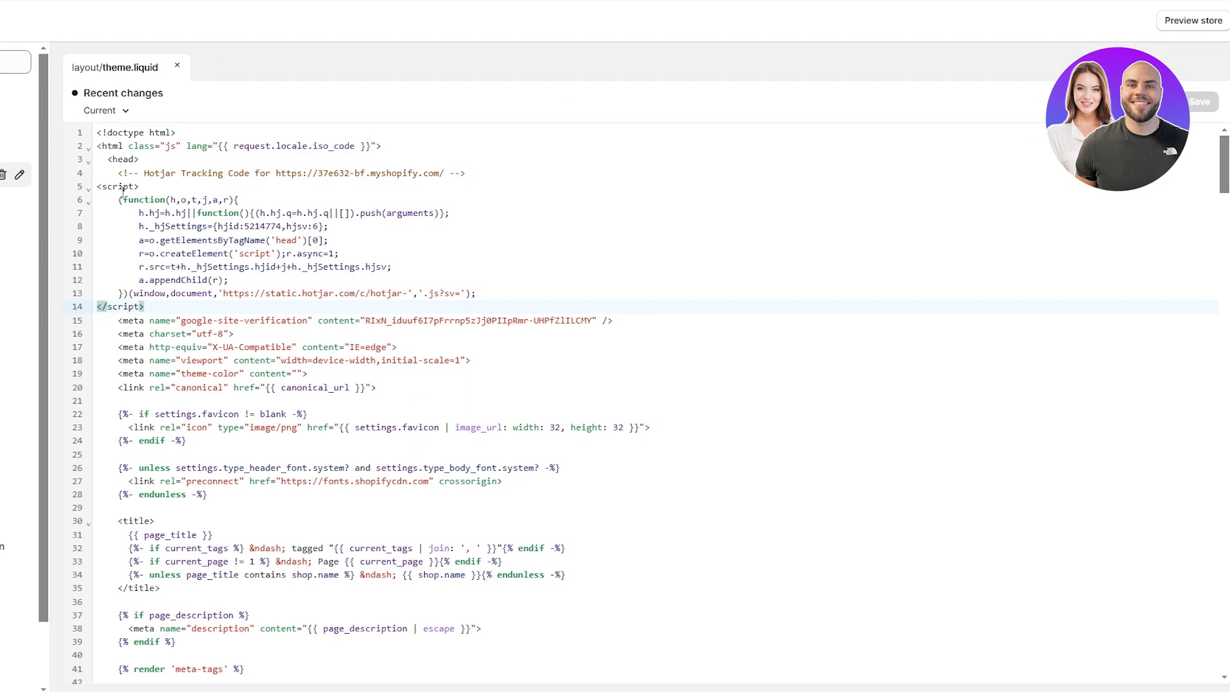
Undo the earlier paste and search 'head' to locate the closing </head> tag
key("ctrl+z")
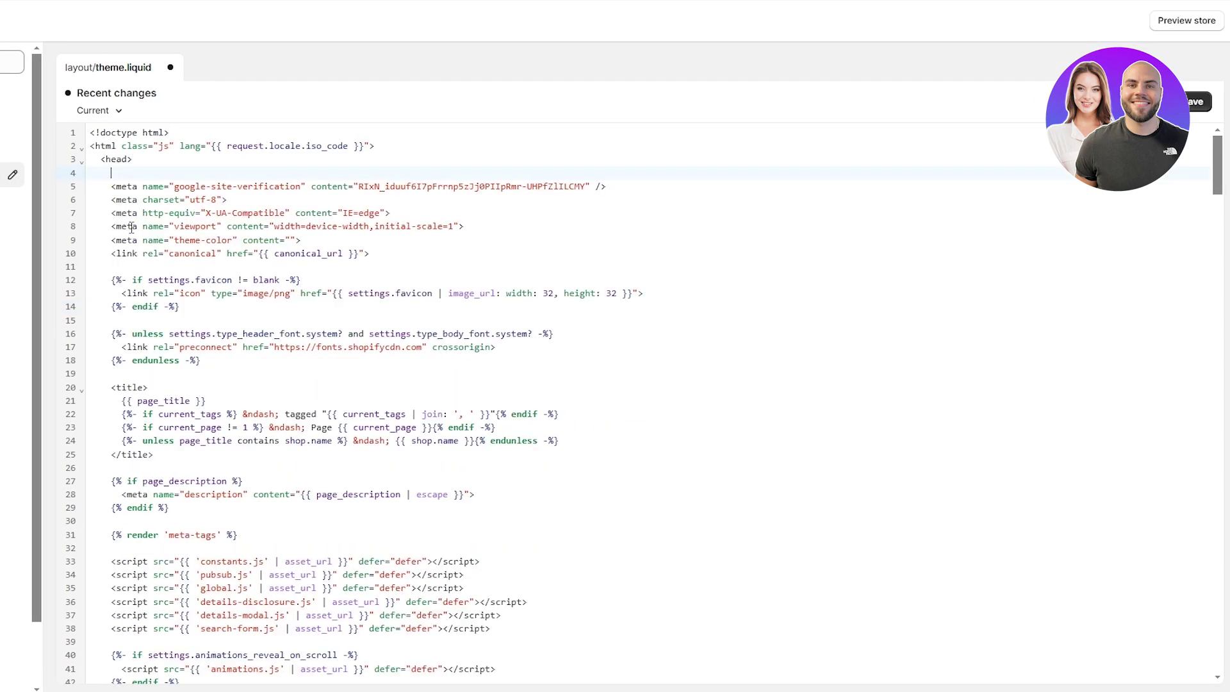
key("ctrl+z")
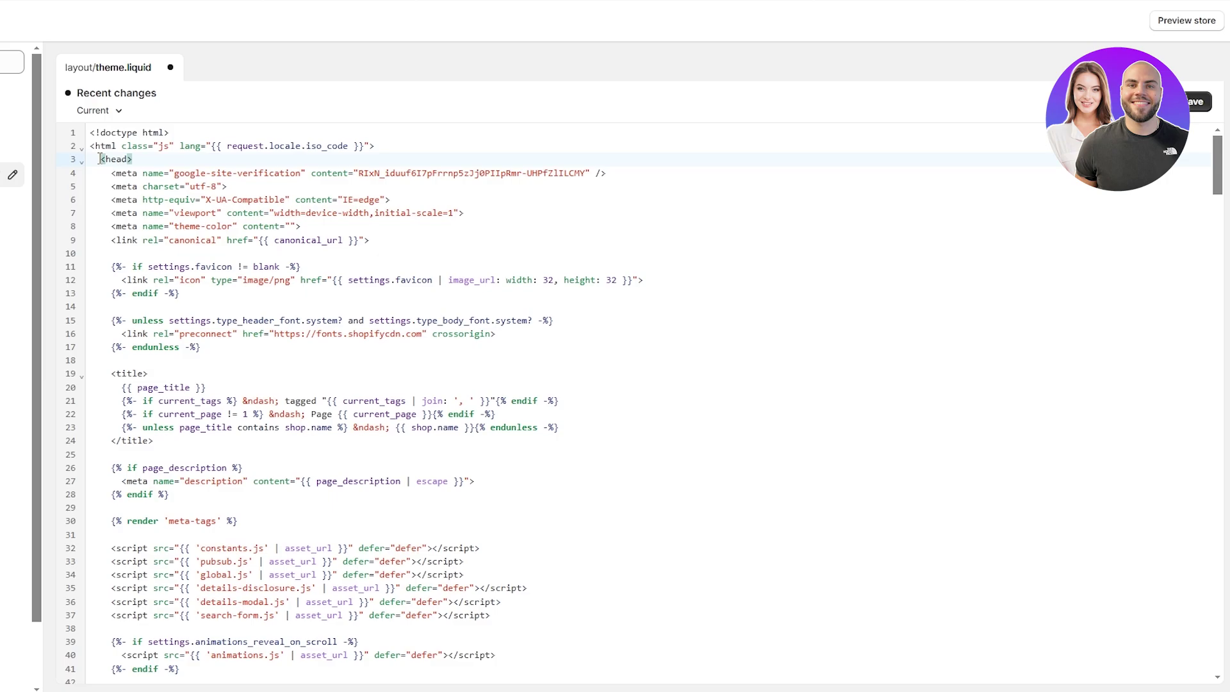
left_click(398, 149)
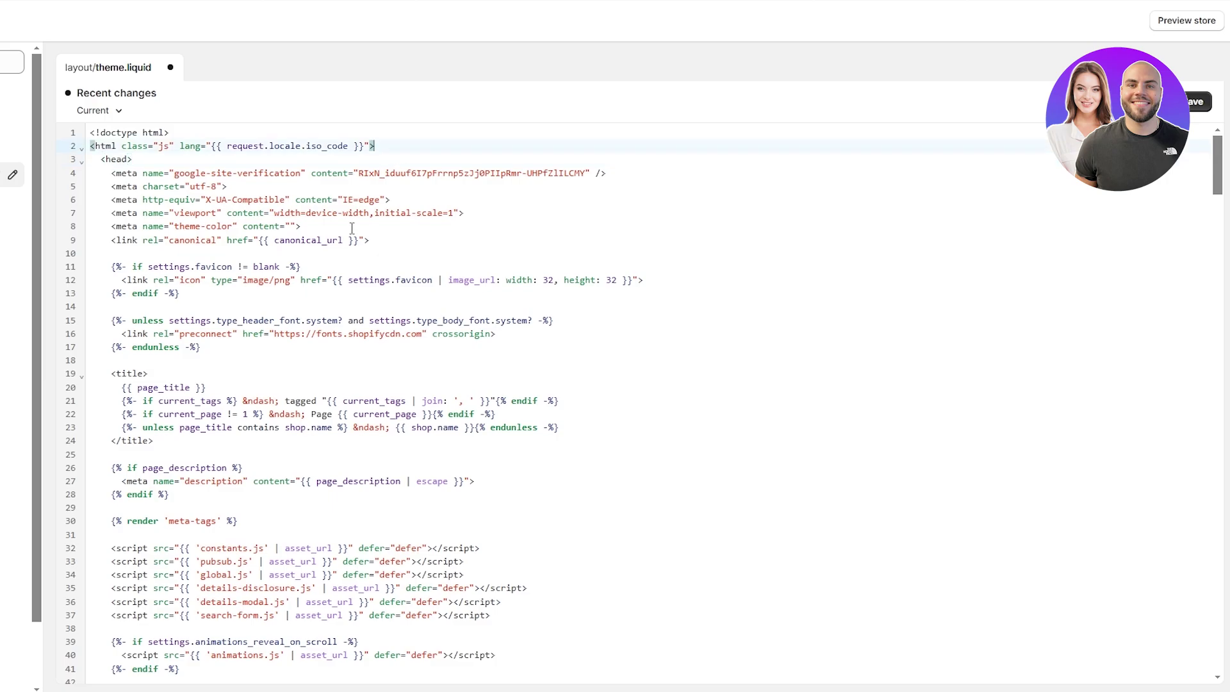
key("ctrl+f")
type("head")
left_click(669, 640)
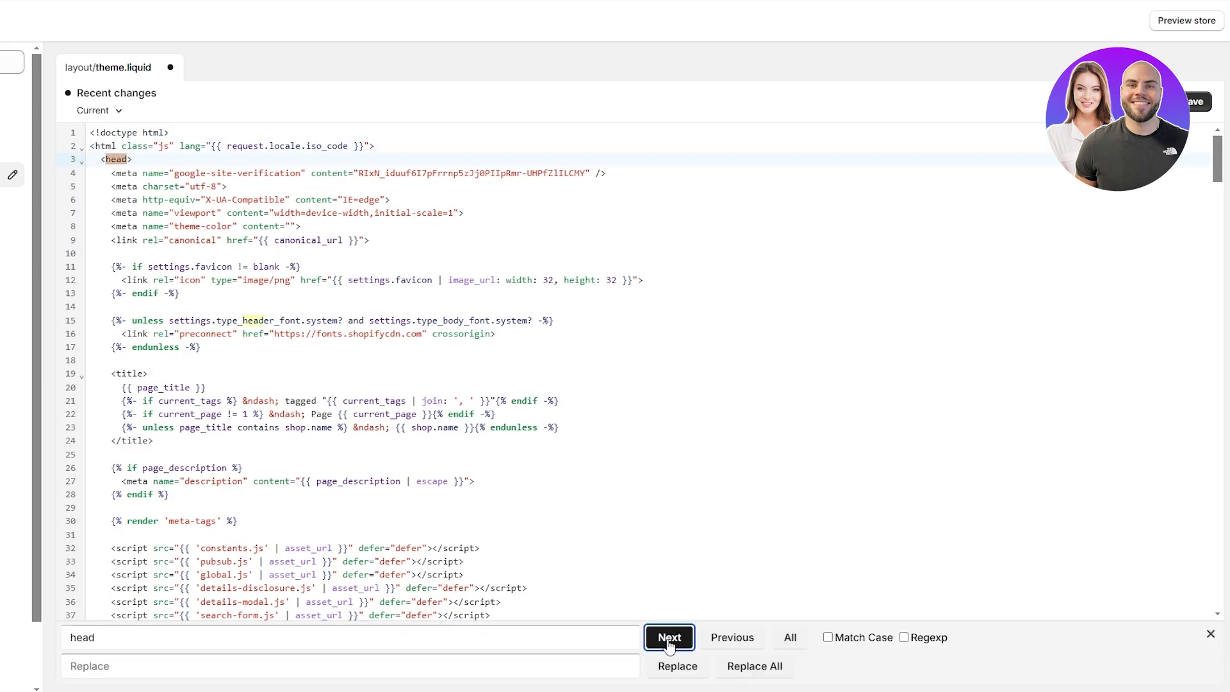
left_click(668, 638)
left_click(668, 638)
left_click(669, 638)
scroll(385, 371, "down", 20)
left_click(151, 364)
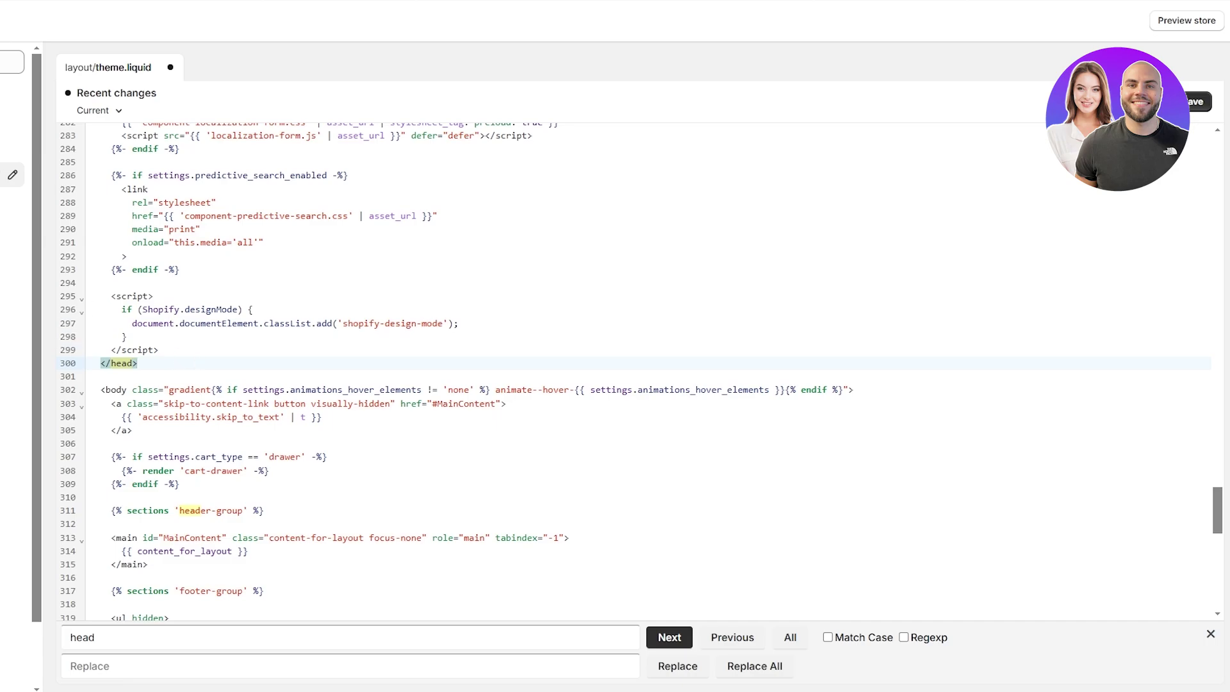
Paste the Hotjar tracking code on a new line just above </head> and save theme.liquid
key("Down")
left_click(172, 352)
key("Return")
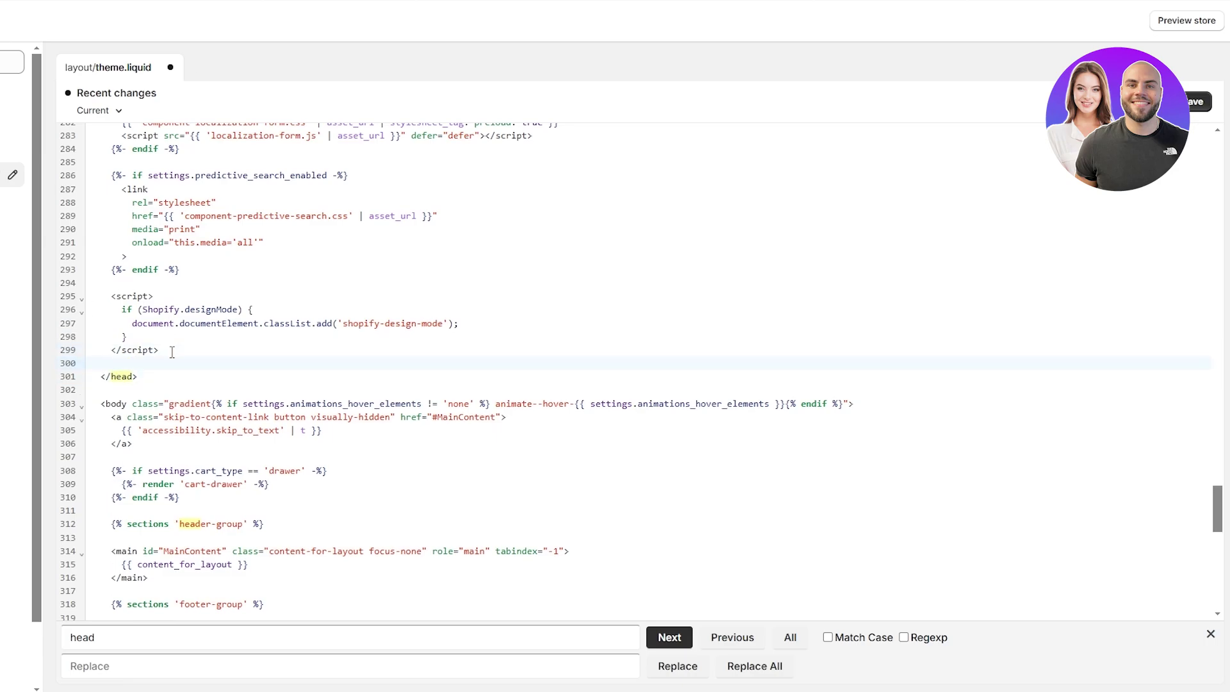
type("<!-- Hotjar Tracking Code for https://37e632-bf.myshopify.com/ --> <script>     (function(h,o,t,j,a,r){         h.hj=h.hj||function(){(h.hj.q=h.hj.q||[]).push(arguments)};         h._hjSettings={hjid:5214774,hjsv:6};         a=o.getElementsByTagName('head')[0];         r=o.createElement('script');r.async=1;         r.src=t+h._hjSettings.hjid+j+h._hjSettings.hjsv;         a.appendChild(r);     })(window,document,'https://static.hotjar.com/c/hotjar-','.js?sv='); </script>")
scroll(177, 351, "up", 8)
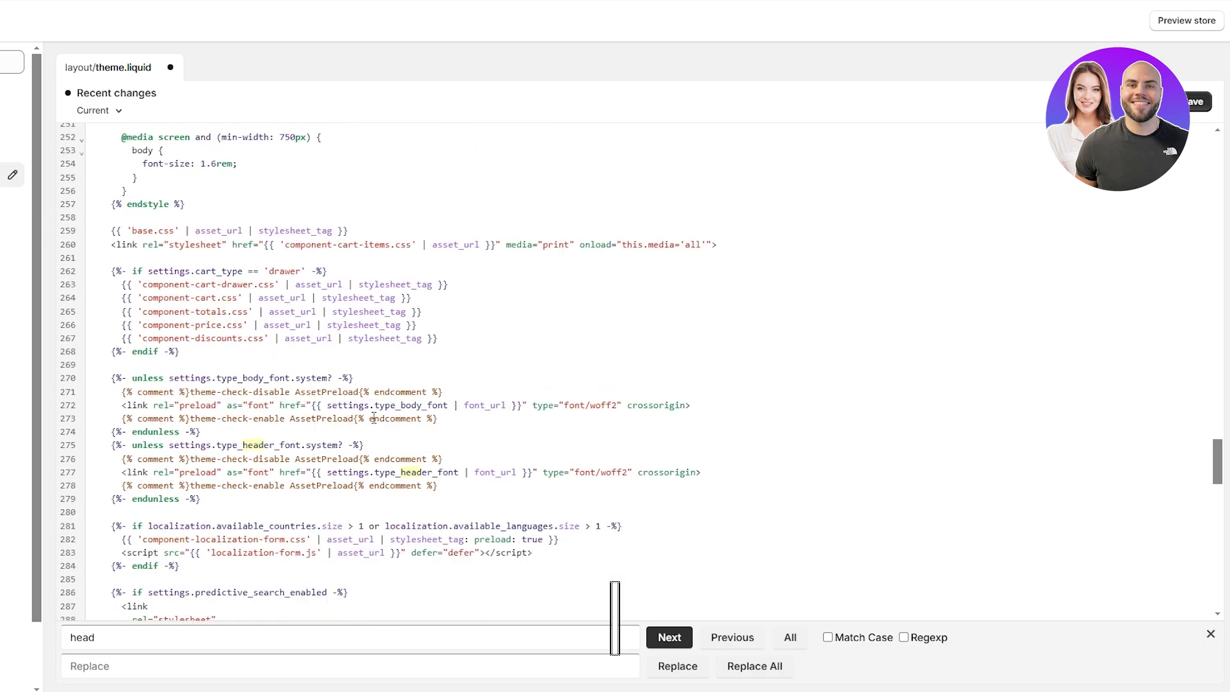
scroll(72, 491, "down", 9)
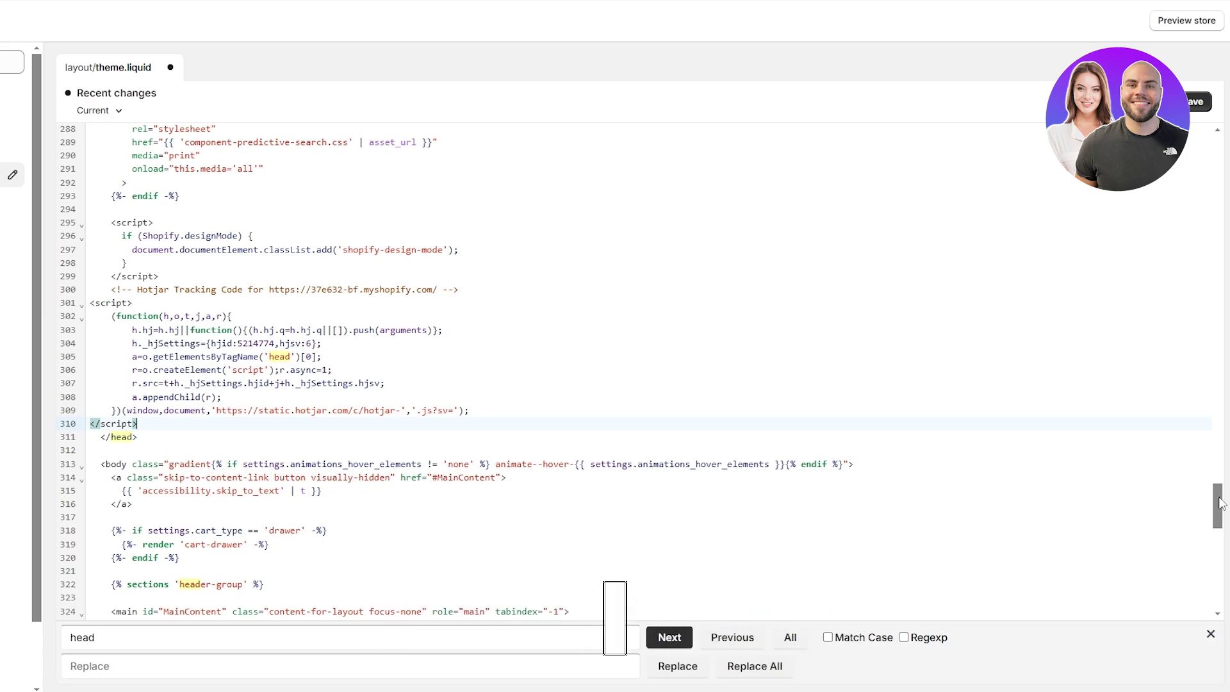
key("ctrl+Home")
left_click(1207, 100)
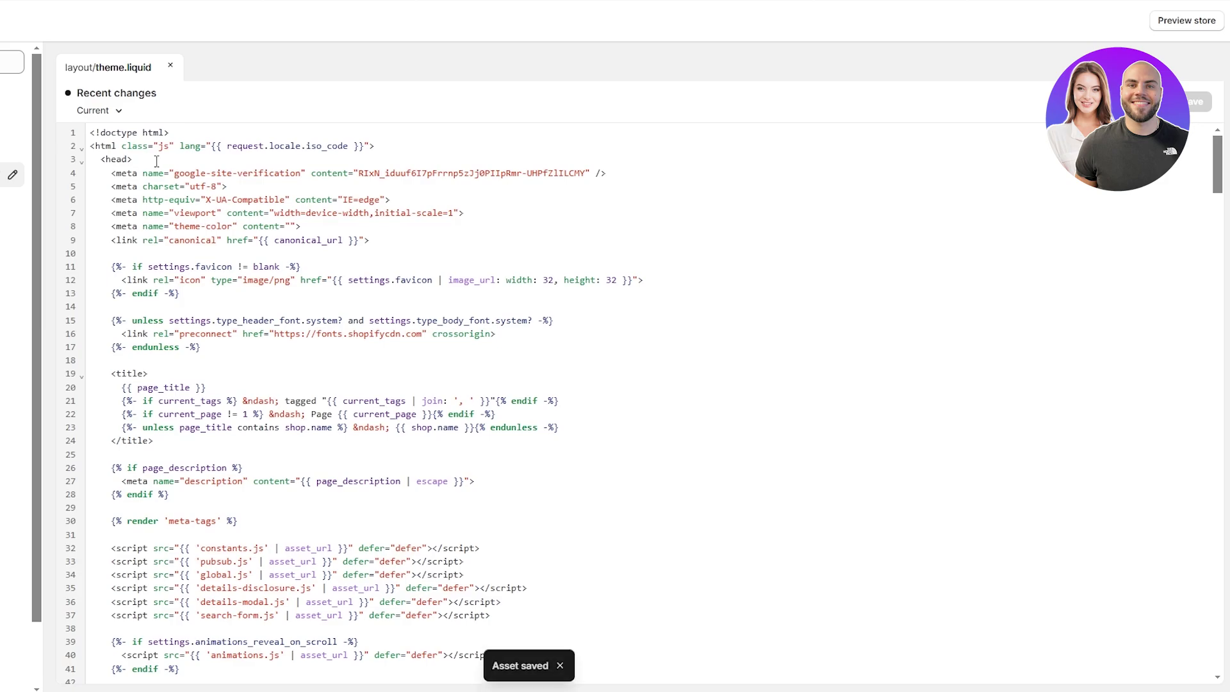
scroll(154, 167, "down", 15)
scroll(151, 169, "up", 5)
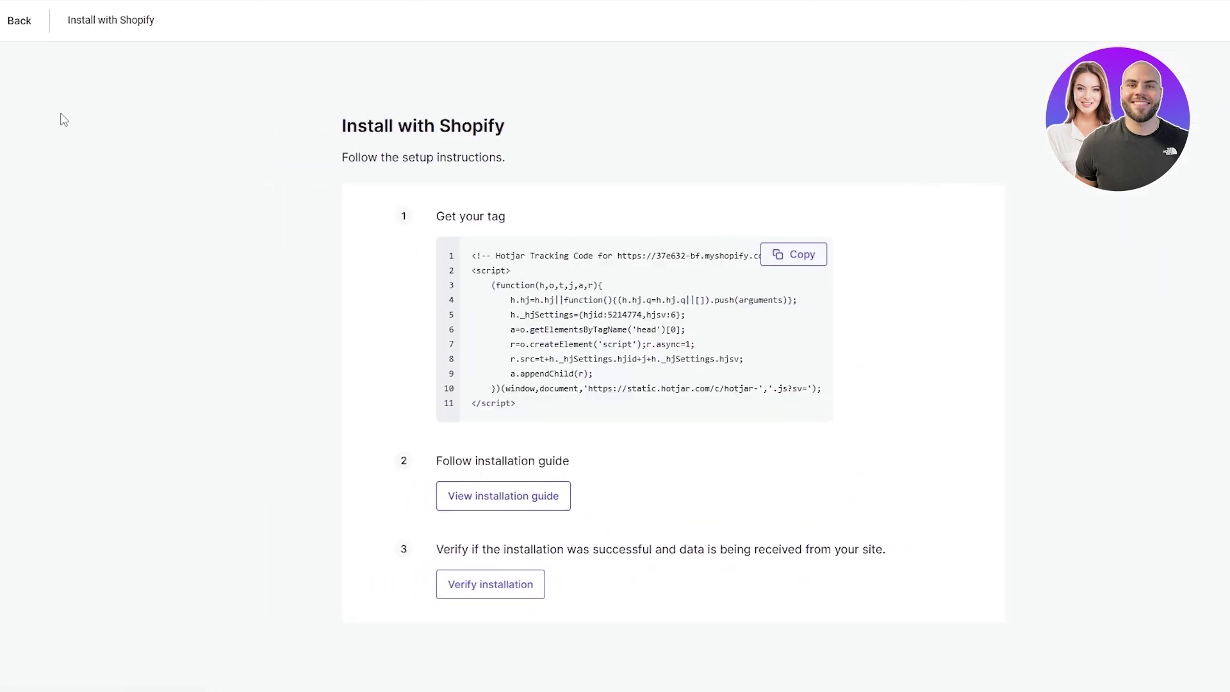
left_click(15, 31)
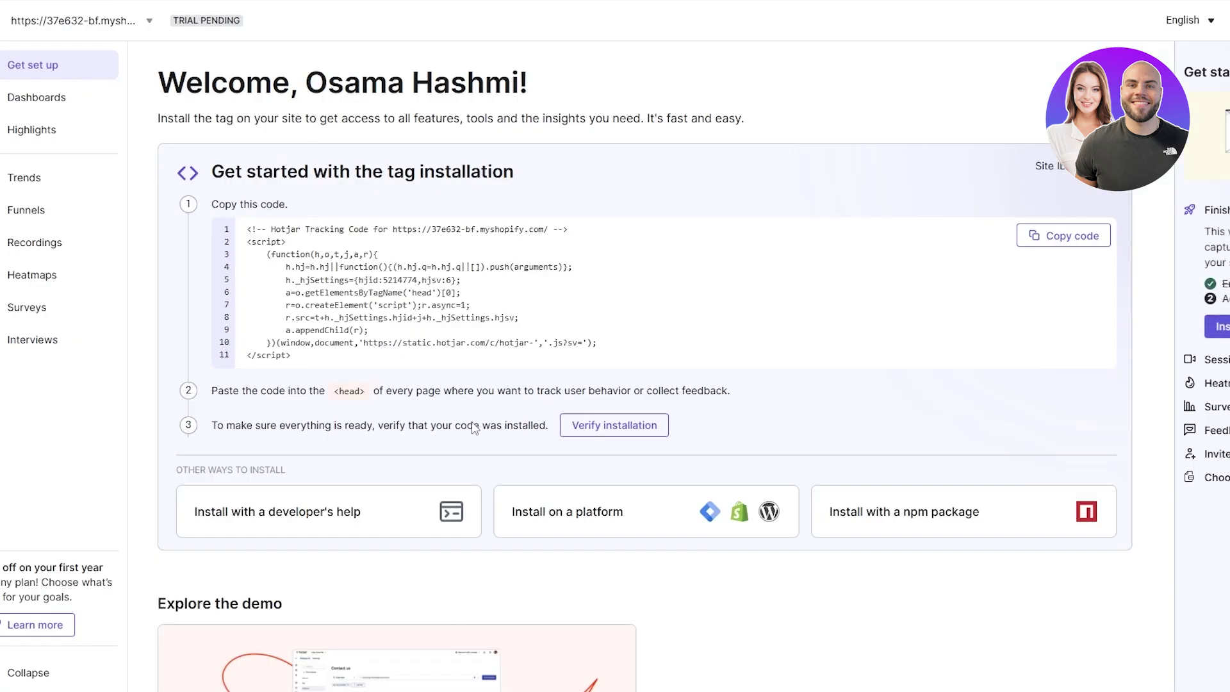
left_click(634, 424)
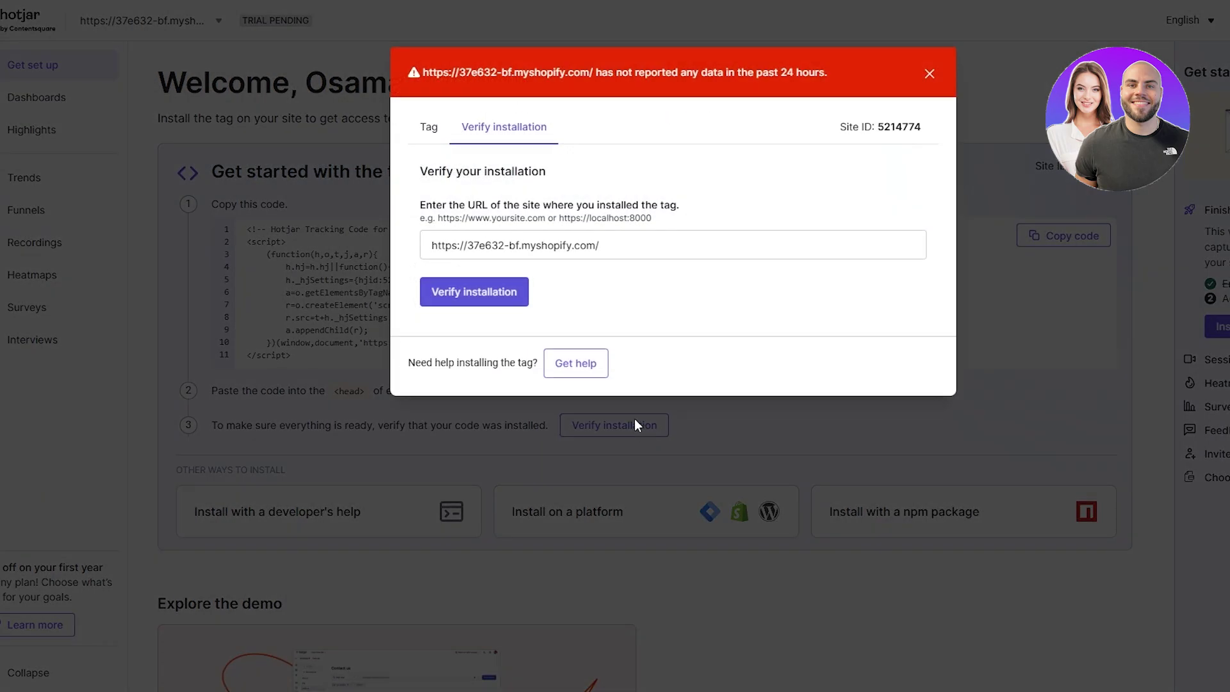
left_click(494, 291)
scroll(55, 566, "down", 3)
left_click_drag(115, 407, 125, 87)
left_click_drag(317, 335, 541, 651)
left_click(541, 78)
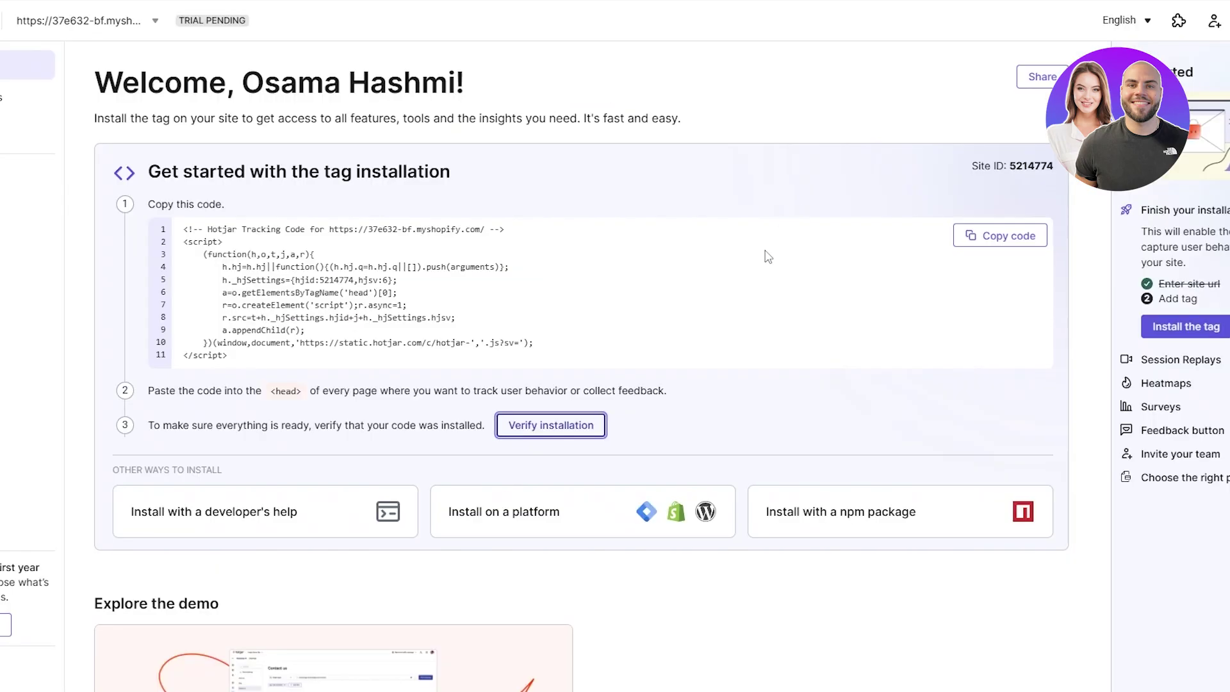
left_click(551, 425)
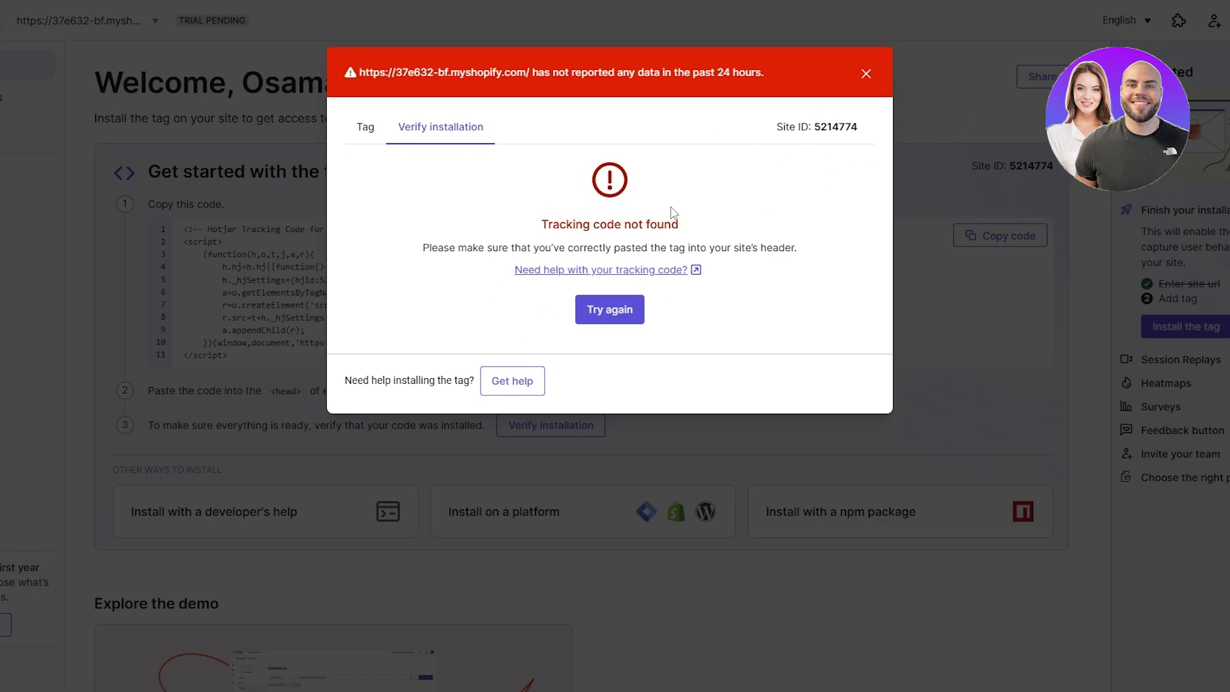
left_click(866, 74)
Copy the Shopify tracking tag again and open the Shopify installation guide article
left_click(575, 527)
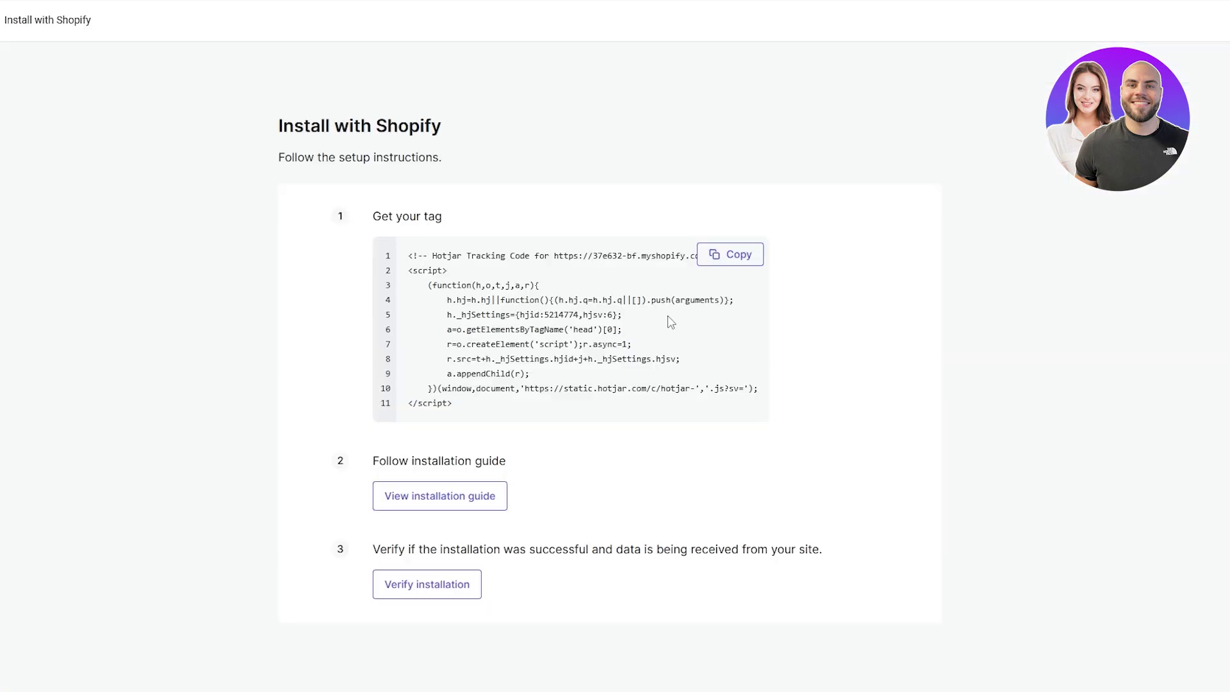
left_click(723, 253)
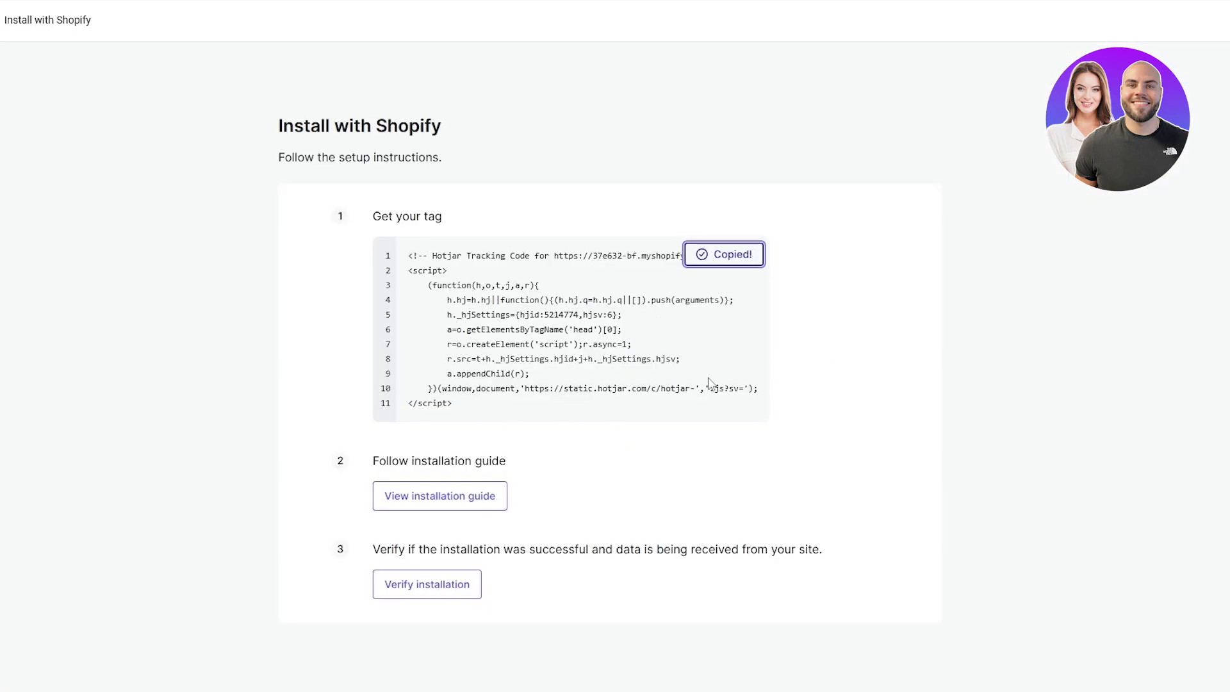
left_click(432, 506)
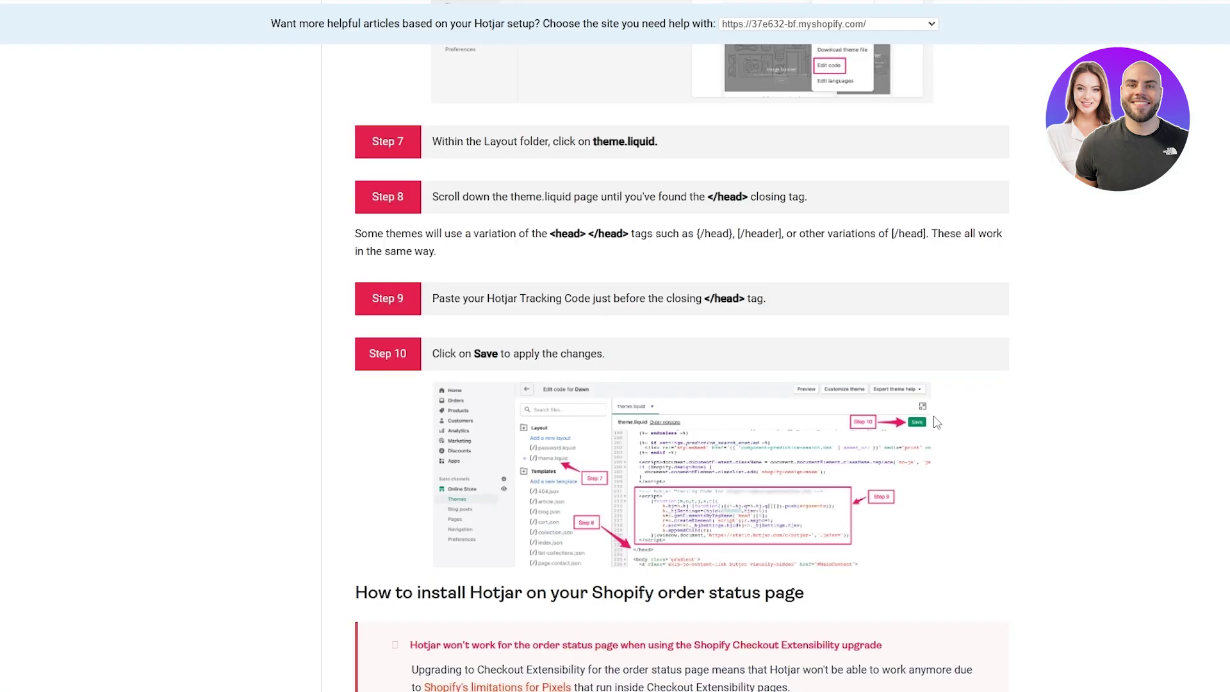
scroll(936, 422, "up", 5)
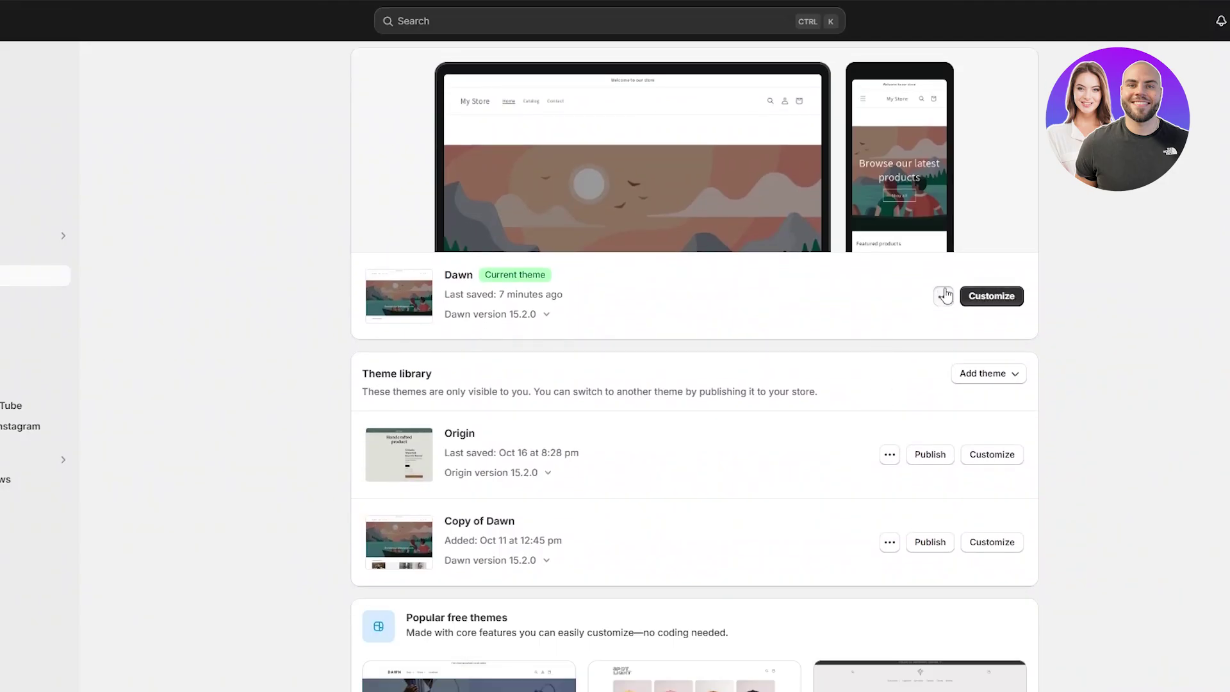
Open the Dawn theme's code editor and scroll through theme.liquid to locate the Hotjar script blocks
left_click(946, 294)
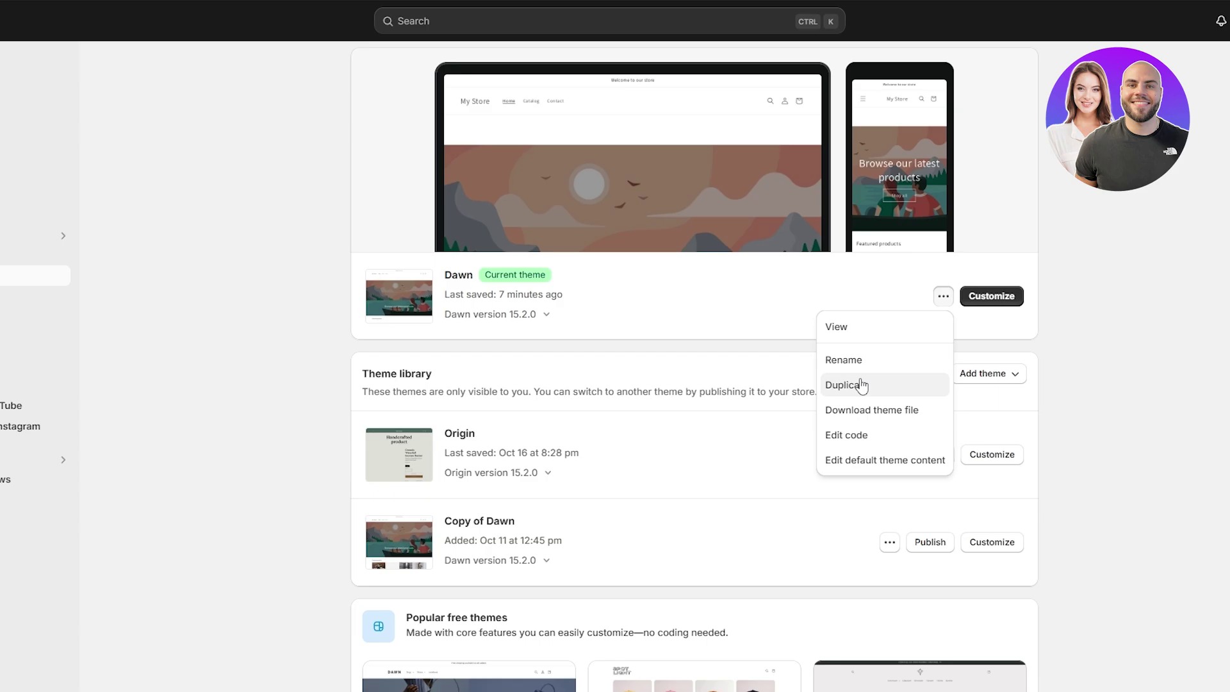
left_click(883, 433)
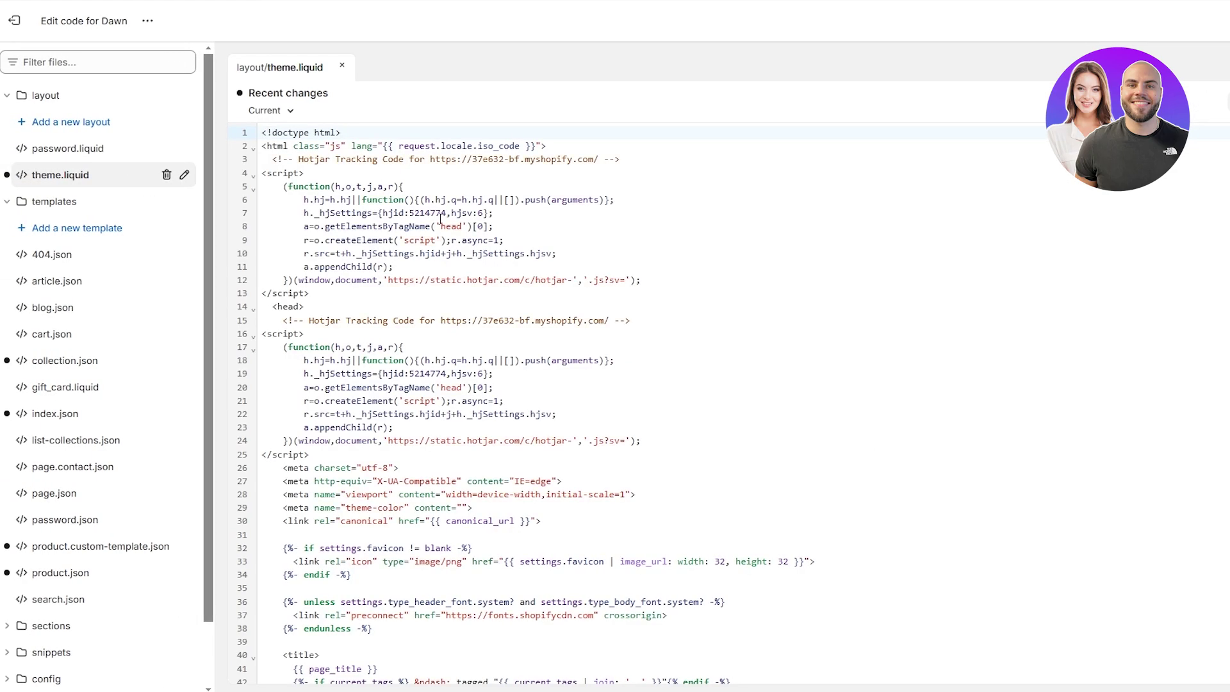
scroll(315, 383, "down", 20)
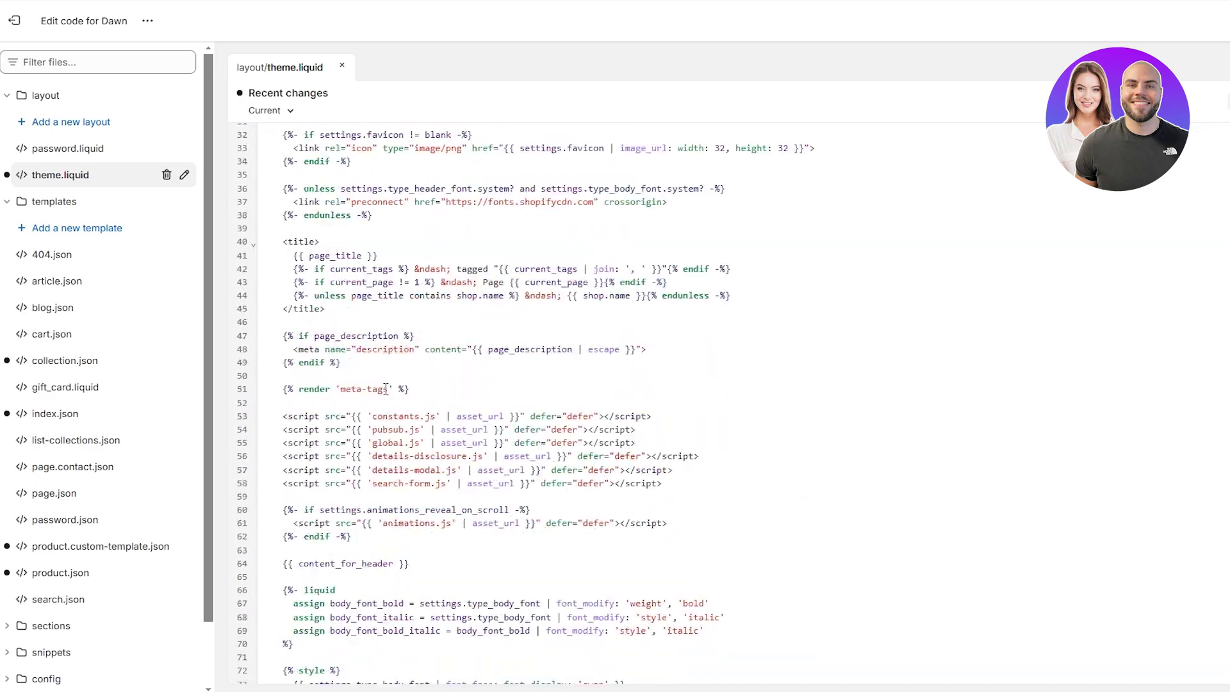
scroll(387, 391, "down", 20)
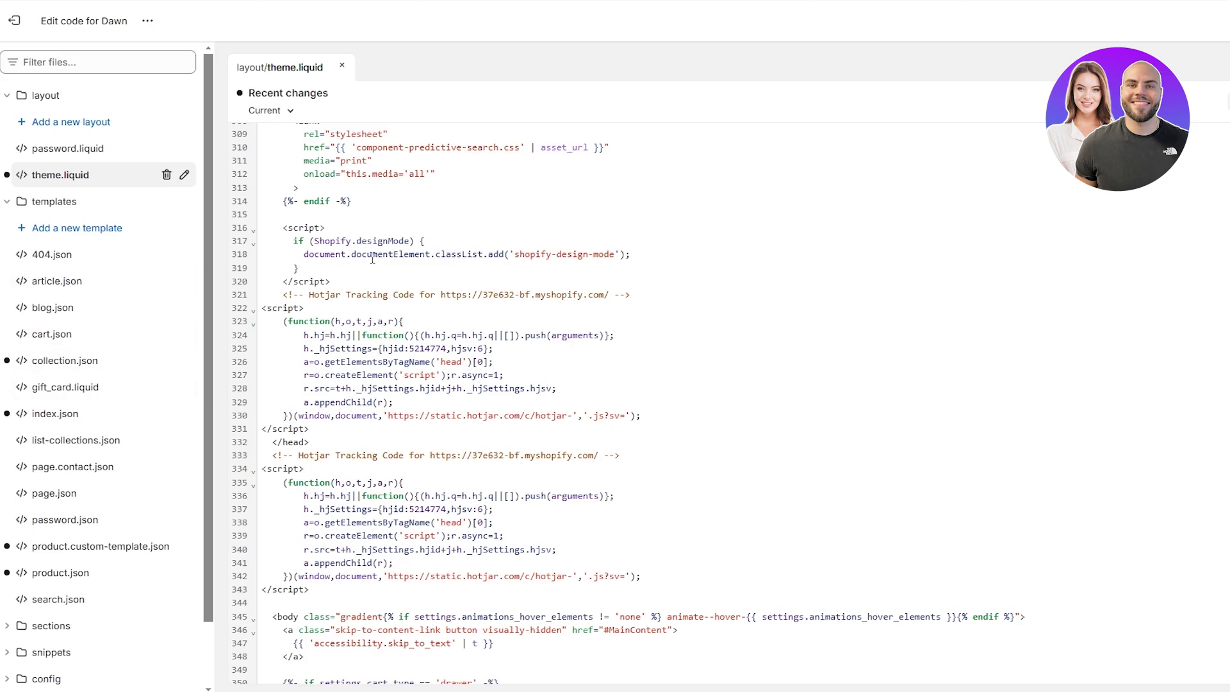
scroll(361, 256, "up", 1)
scroll(123, 269, "down", 1)
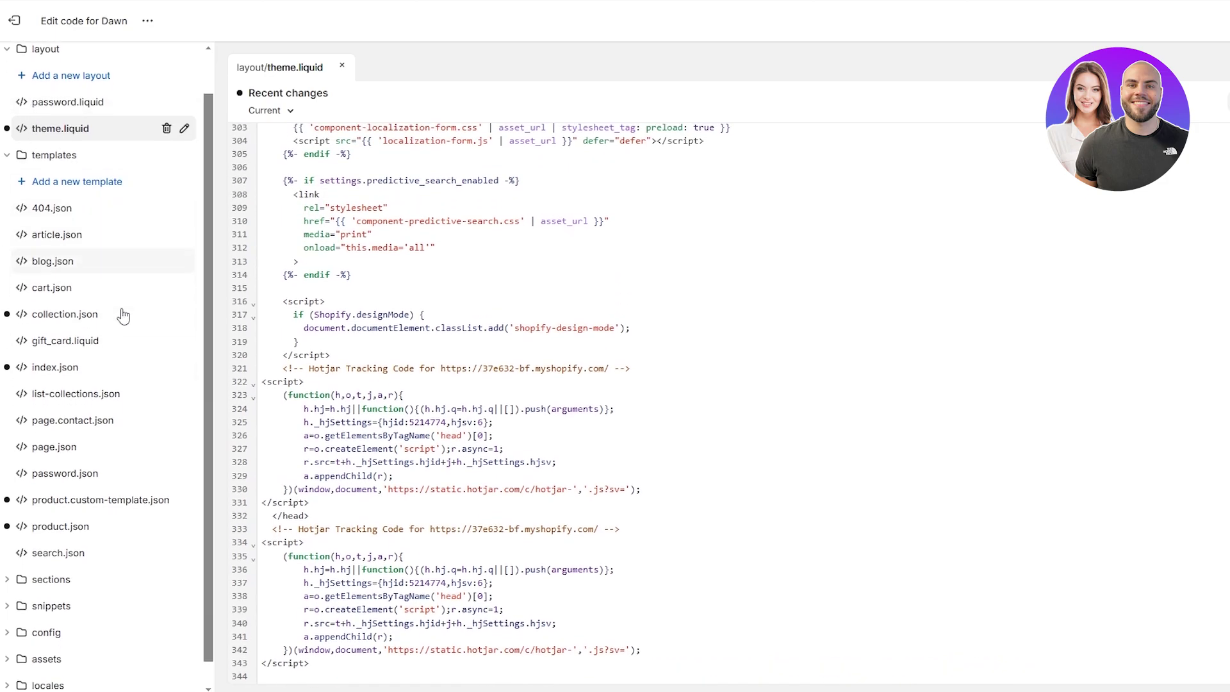
scroll(123, 315, "up", 1)
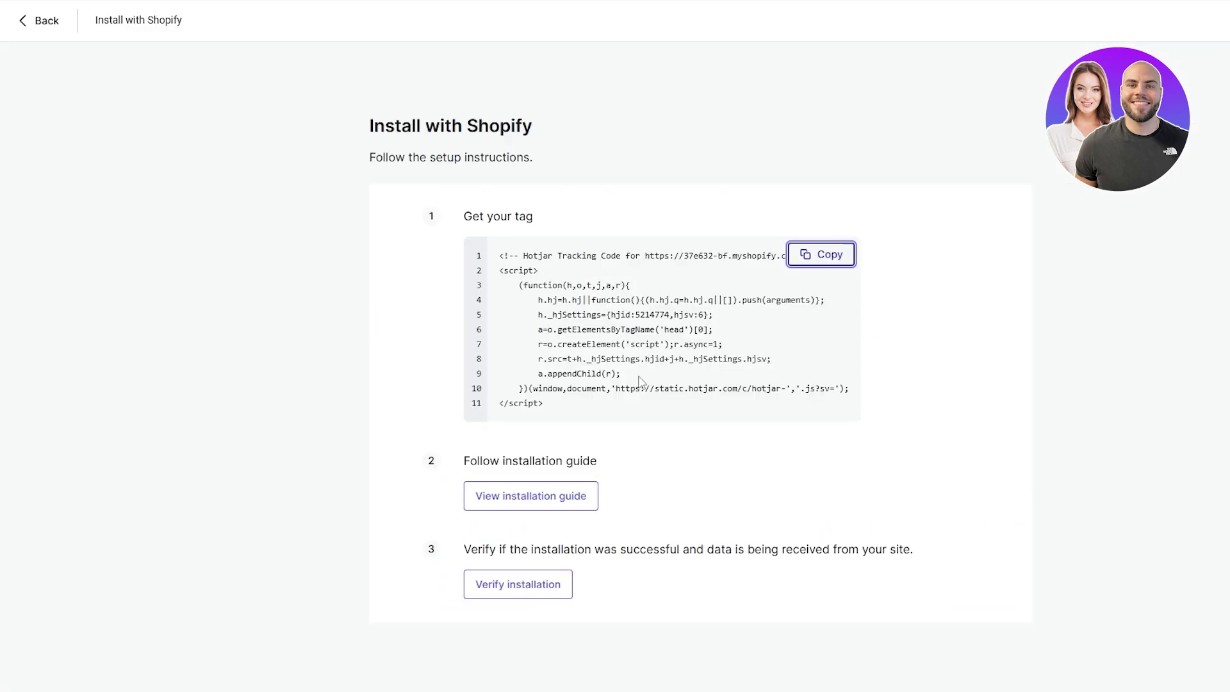
Re-run Hotjar's installation verification for the store and dismiss the tracking-code-not-found result
left_click(530, 593)
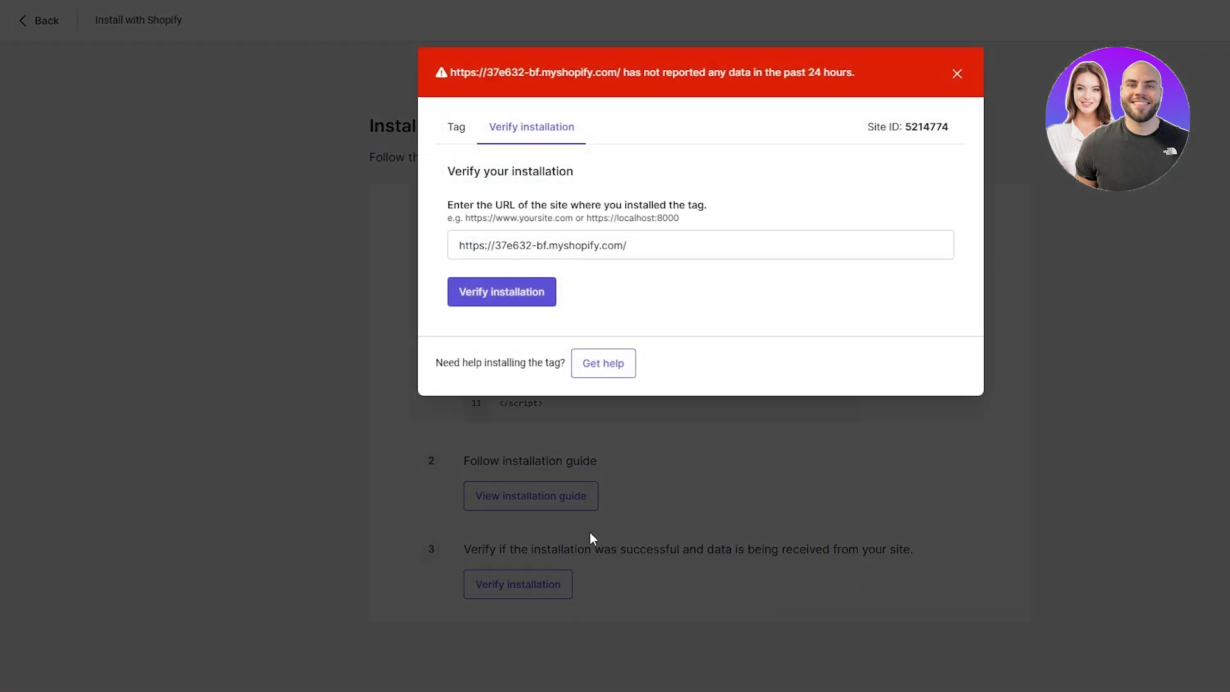
left_click(477, 292)
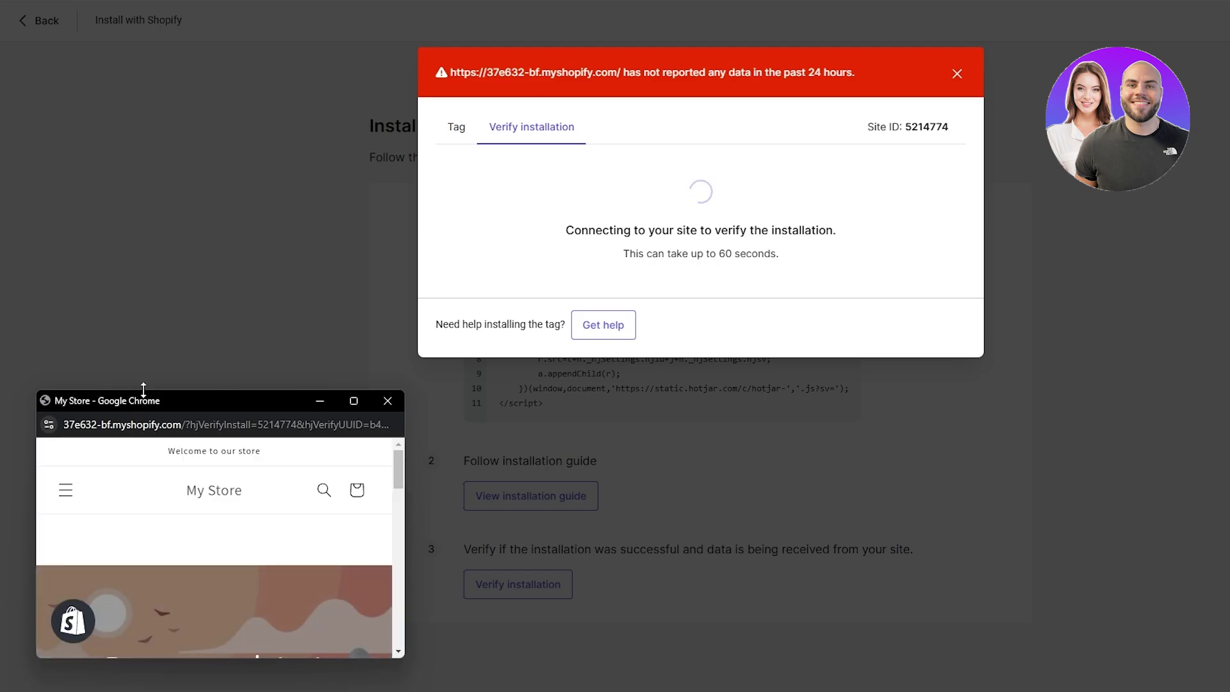
left_click_drag(151, 396, 143, 106)
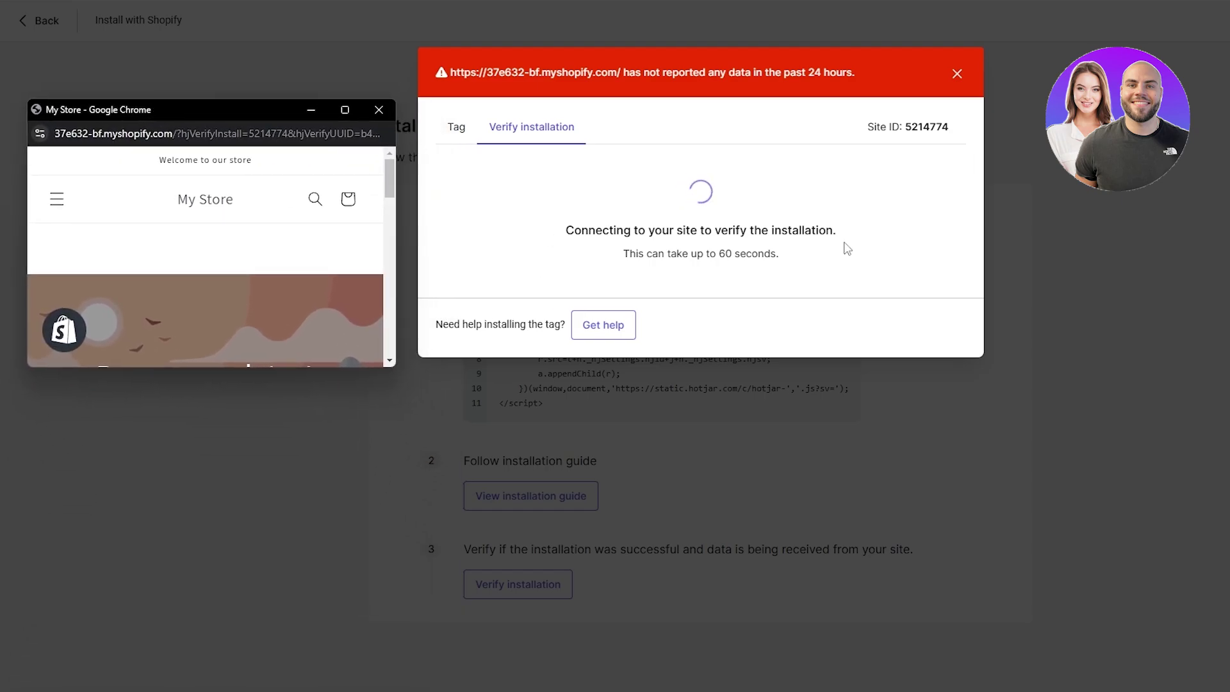
double_click(726, 254)
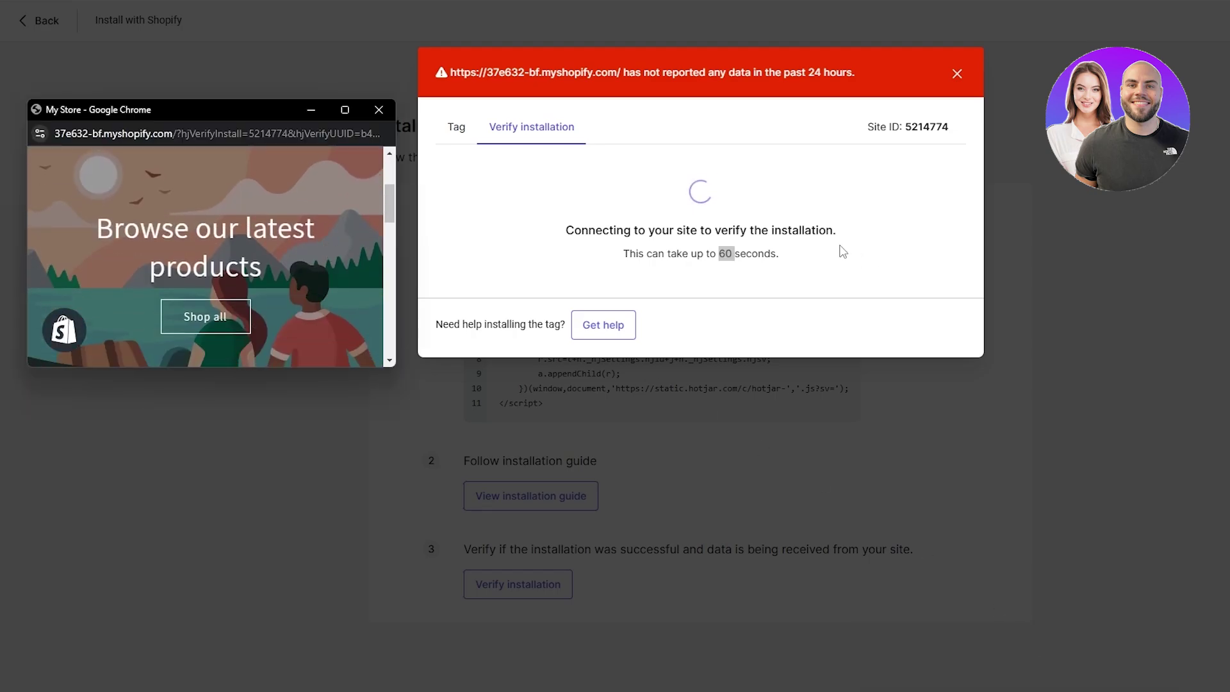
left_click(956, 75)
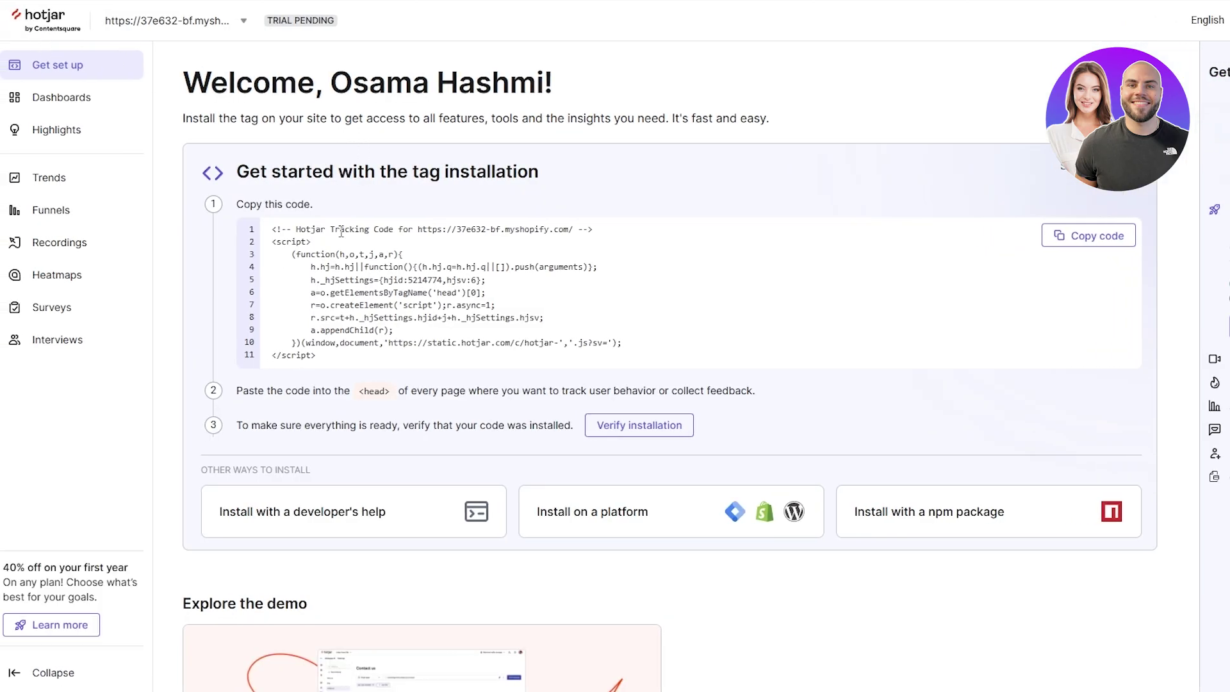
Go to Dashboards and load the demo site's Site overview dashboard
scroll(342, 232, "down", 1)
scroll(397, 241, "up", 1)
left_click(91, 110)
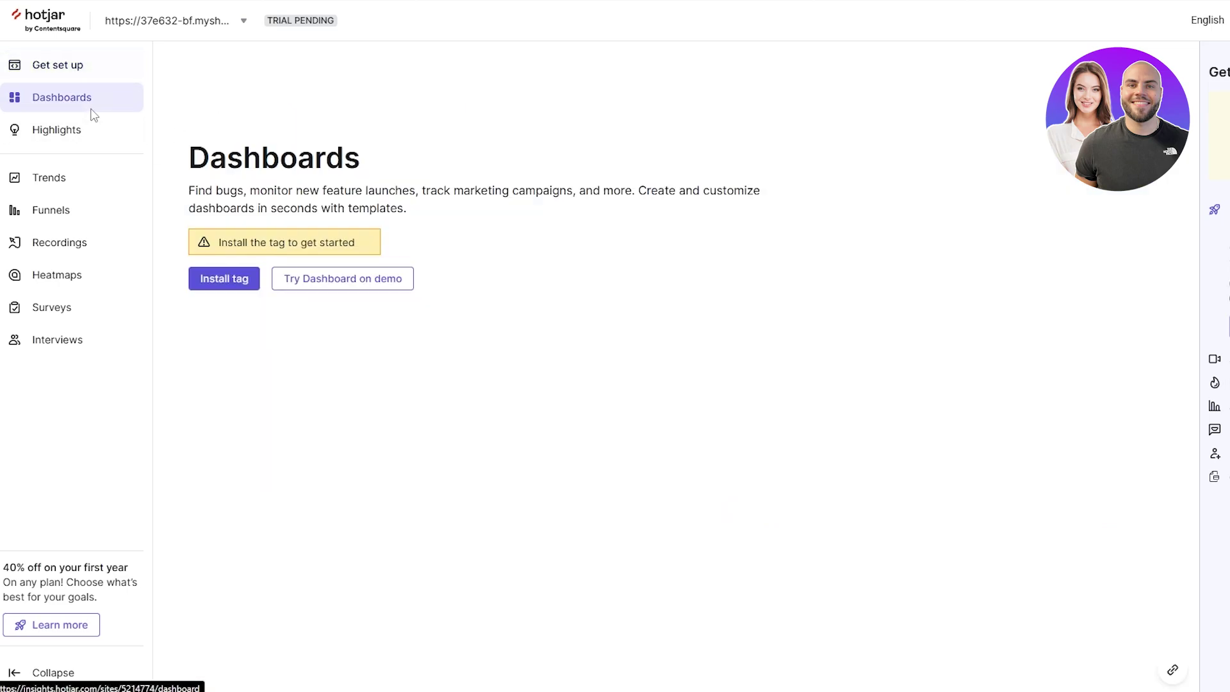
left_click(320, 293)
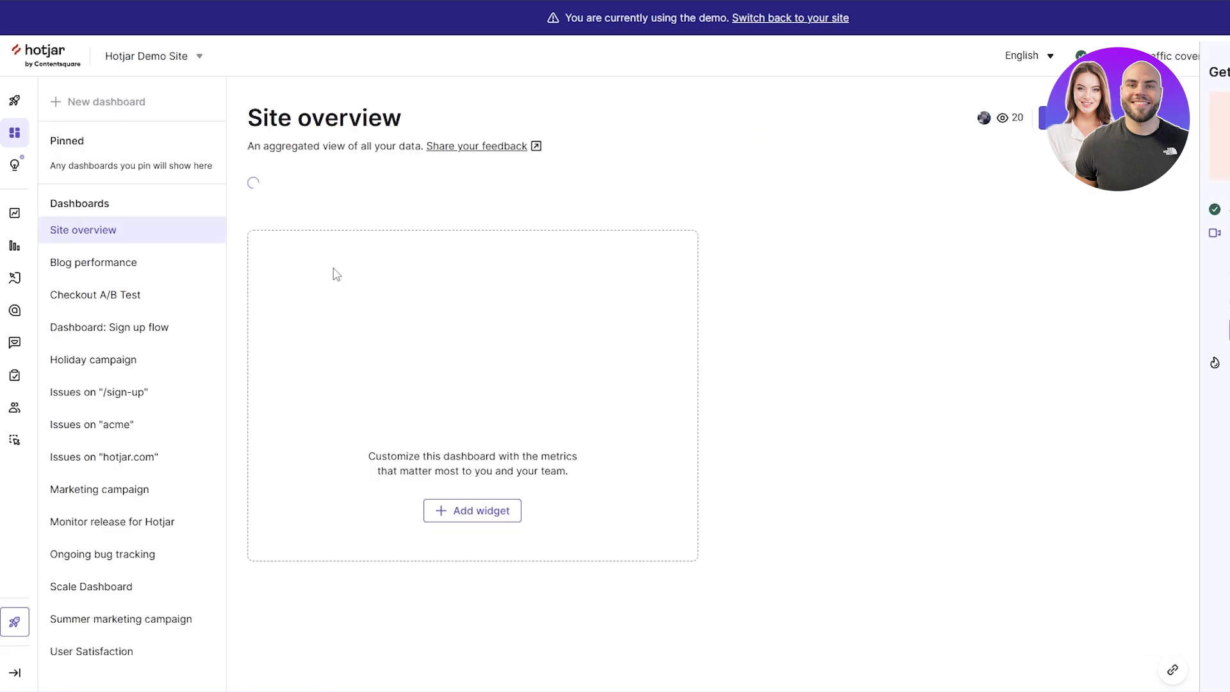
Scroll through all widgets of the demo Site overview dashboard, then bring up the session Trends view
scroll(594, 339, "down", 3)
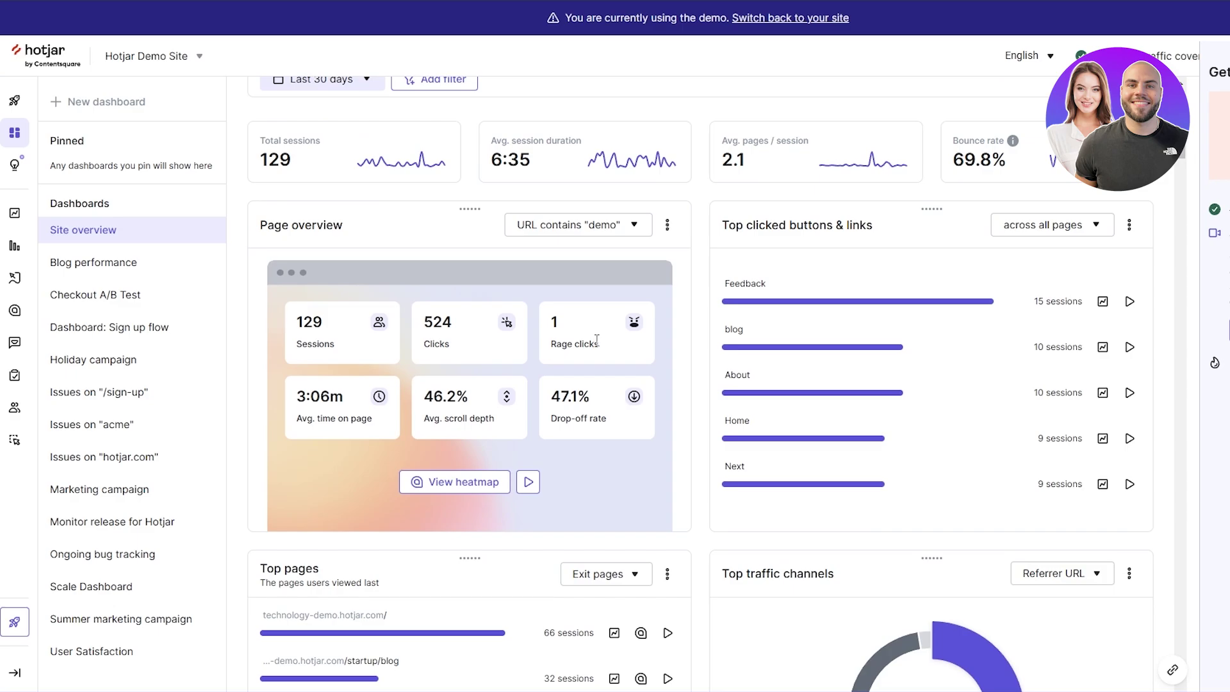
scroll(596, 339, "up", 2)
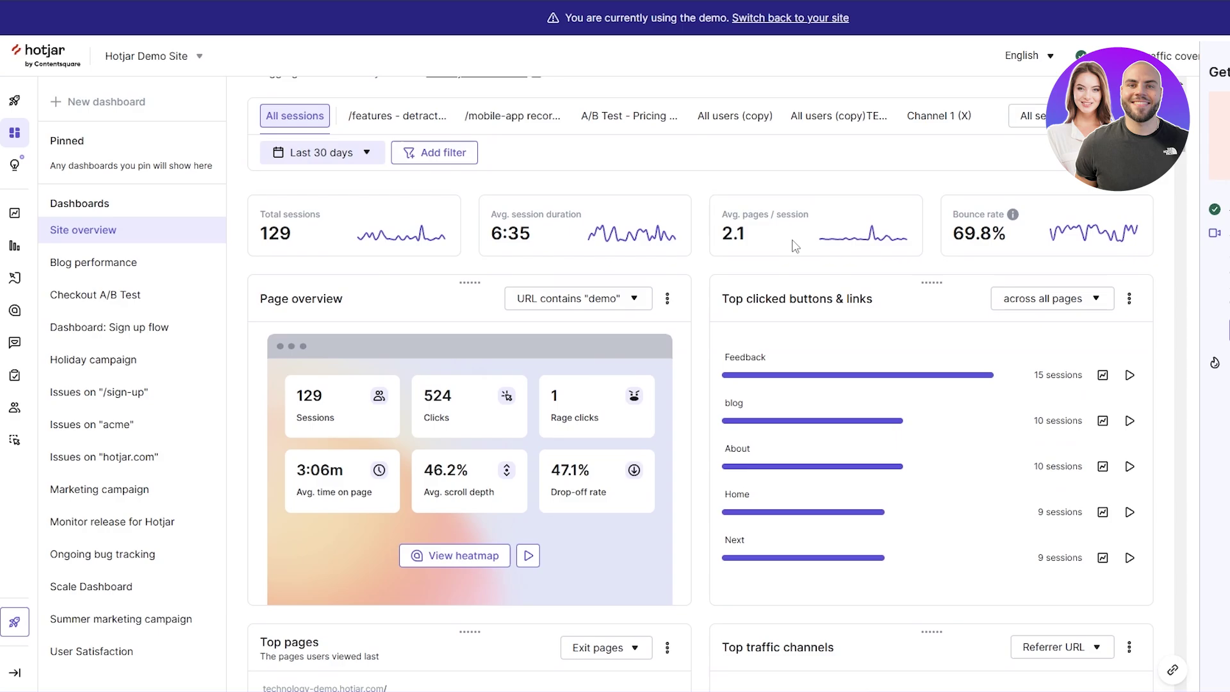
scroll(562, 254, "down", 2)
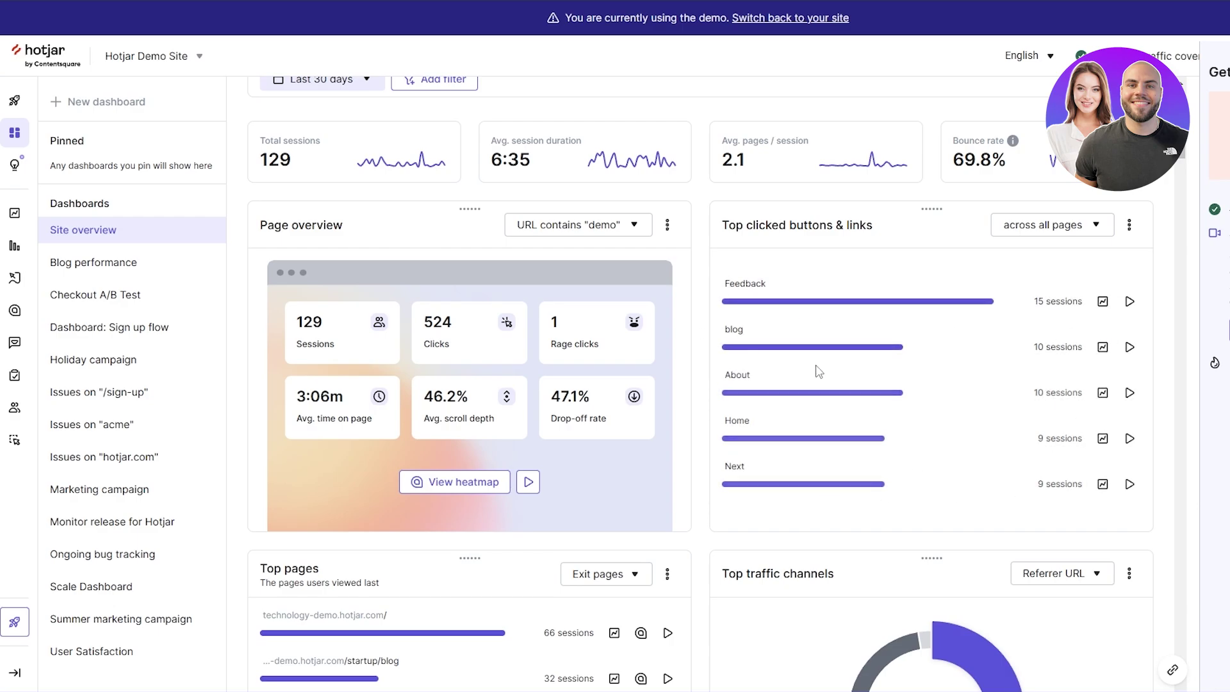
scroll(1048, 337, "down", 4)
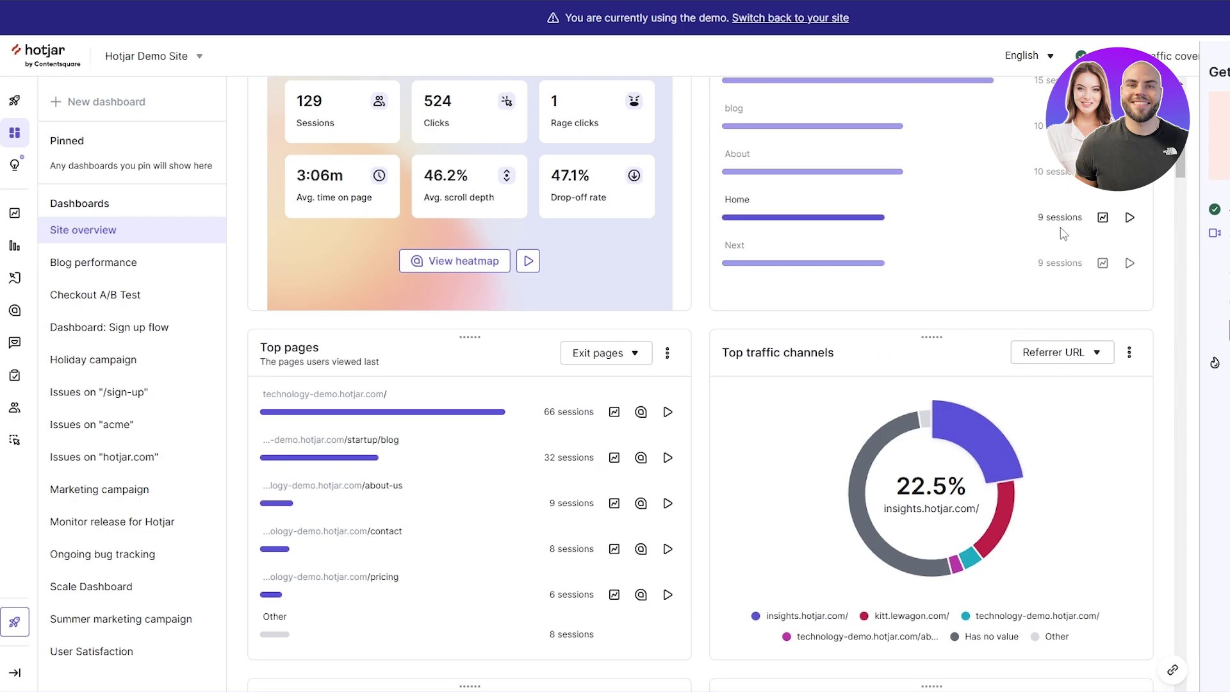
scroll(1063, 235, "down", 1)
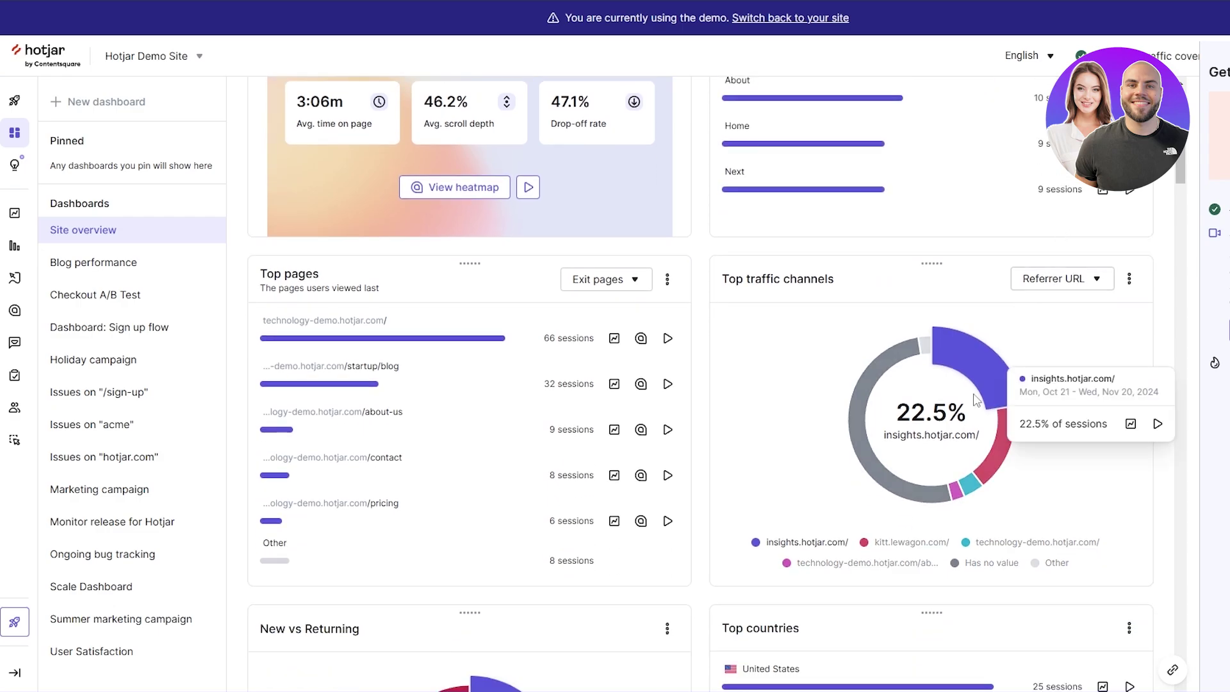
scroll(846, 384, "down", 4)
scroll(839, 344, "down", 2)
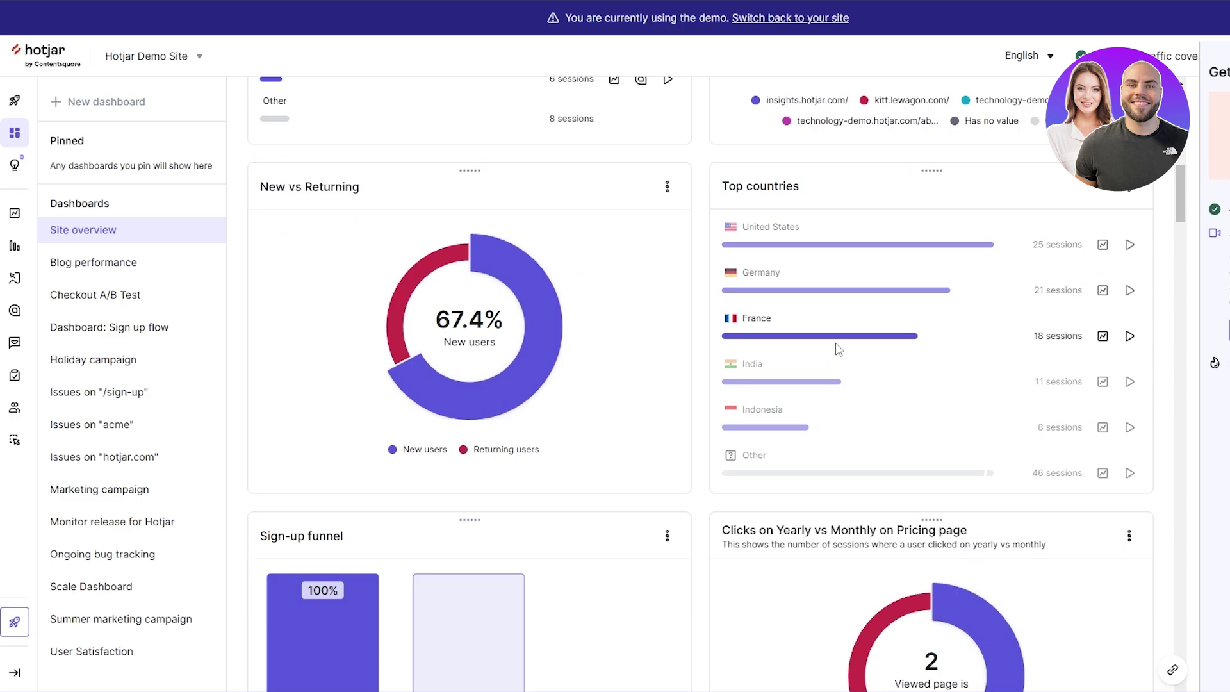
scroll(480, 282, "down", 3)
scroll(483, 300, "down", 3)
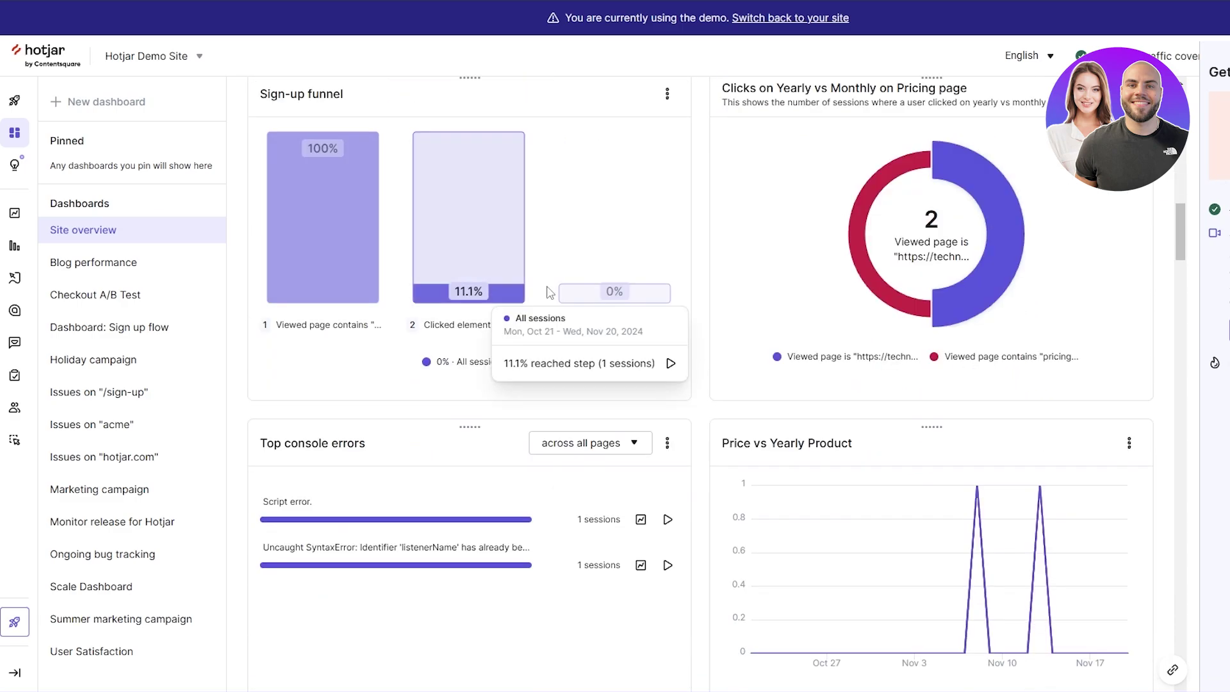
scroll(946, 272, "down", 9)
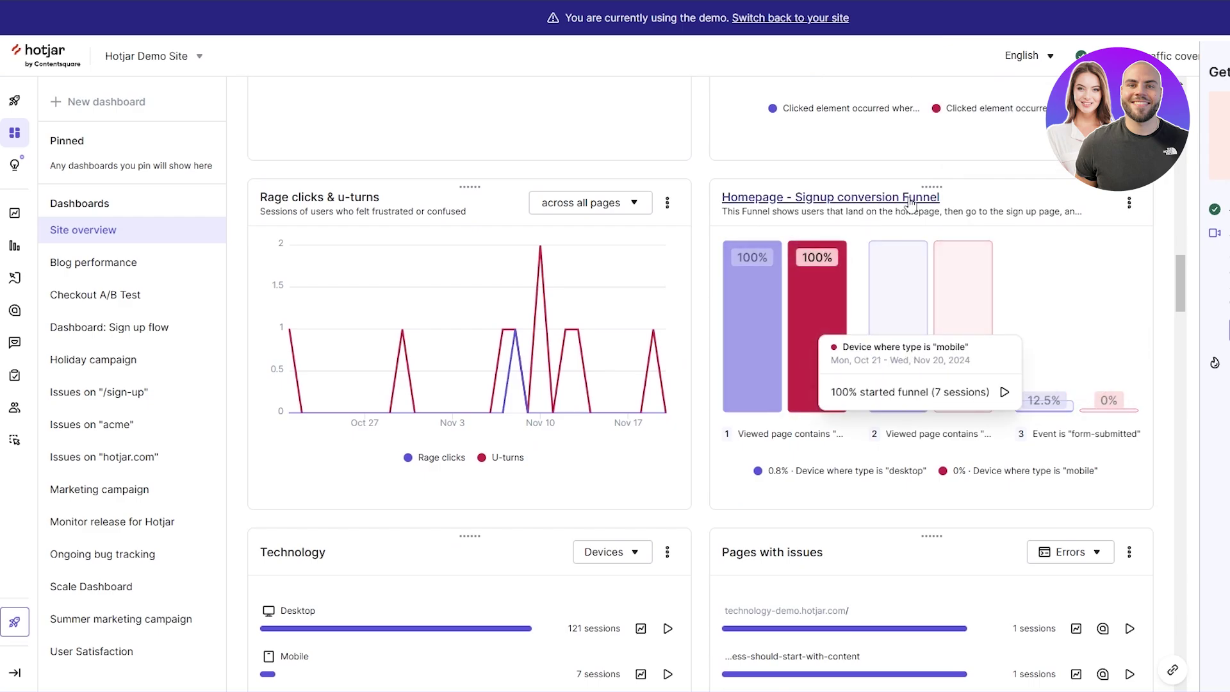
scroll(907, 276, "down", 8)
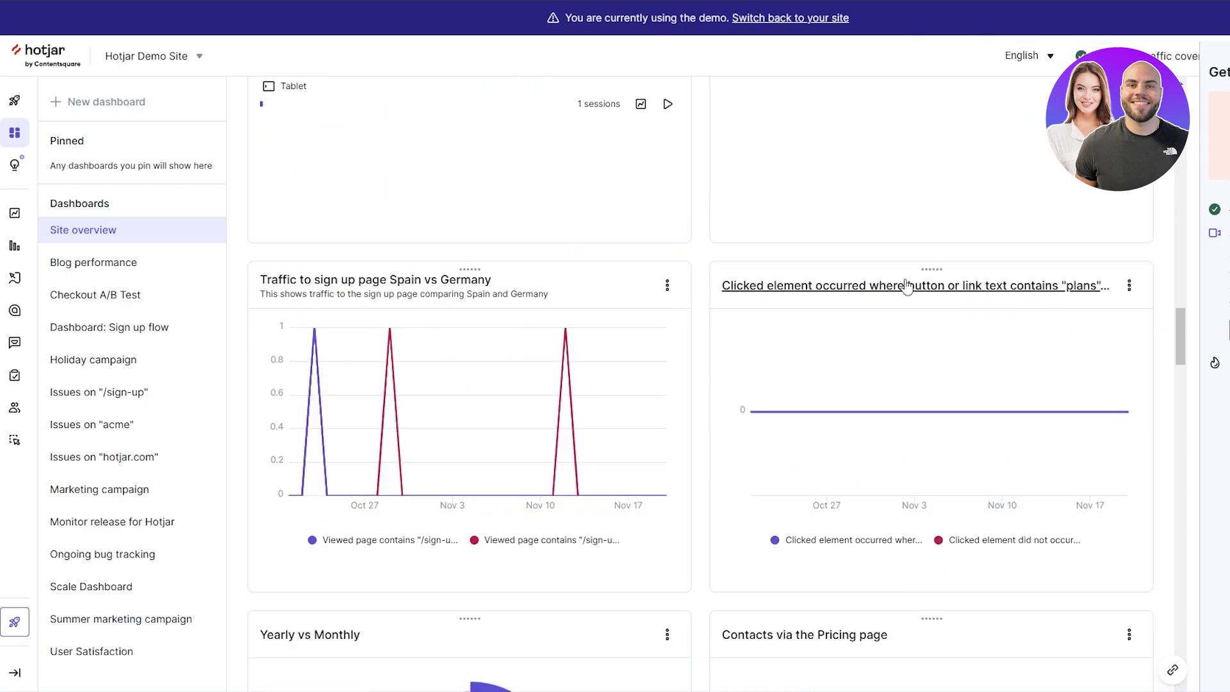
left_click_drag(1181, 340, 1181, 102)
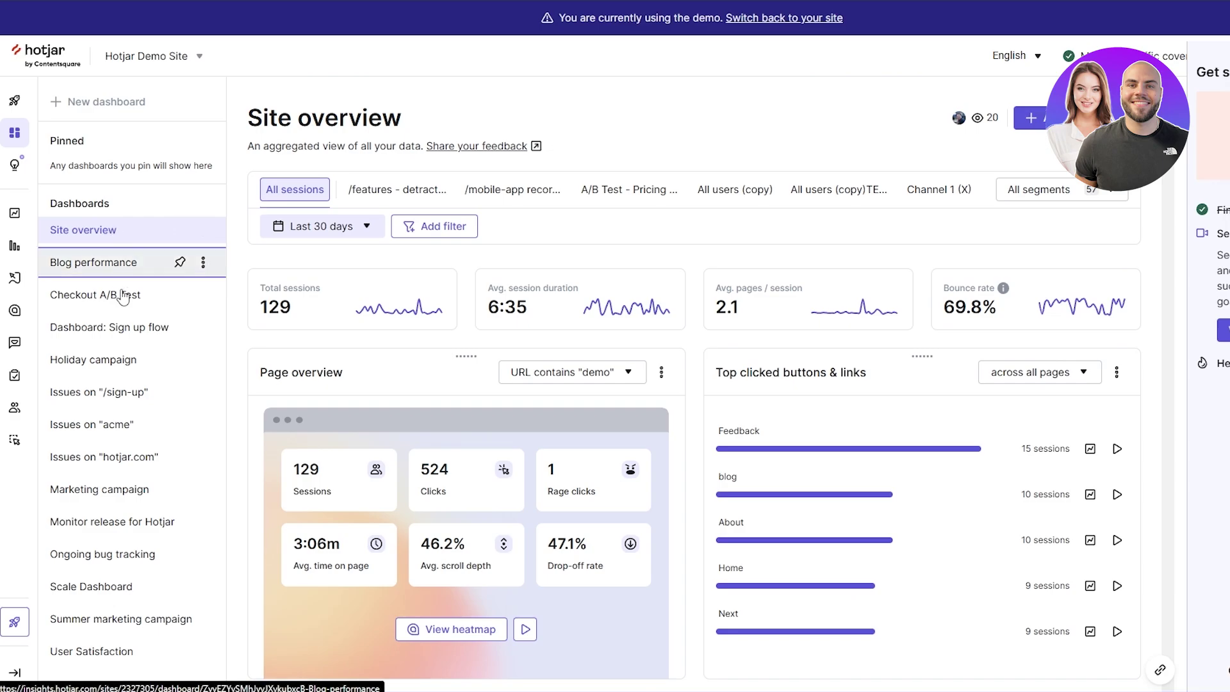
scroll(128, 352, "down", 1)
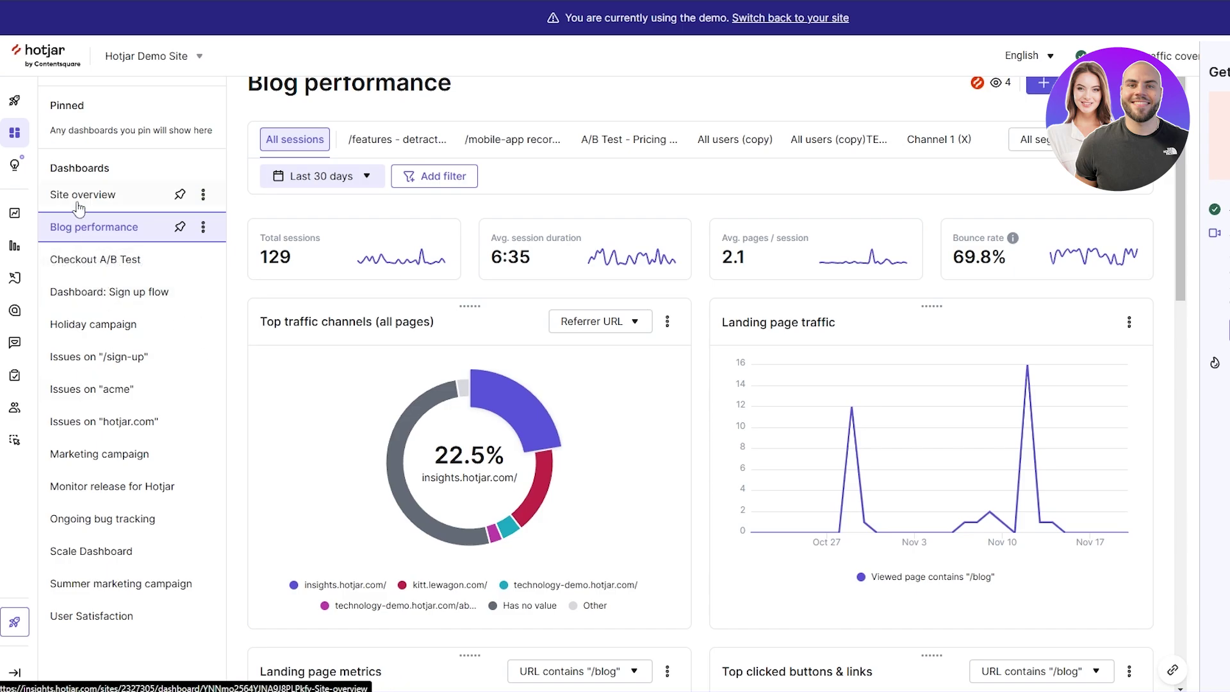
scroll(253, 182, "up", 1)
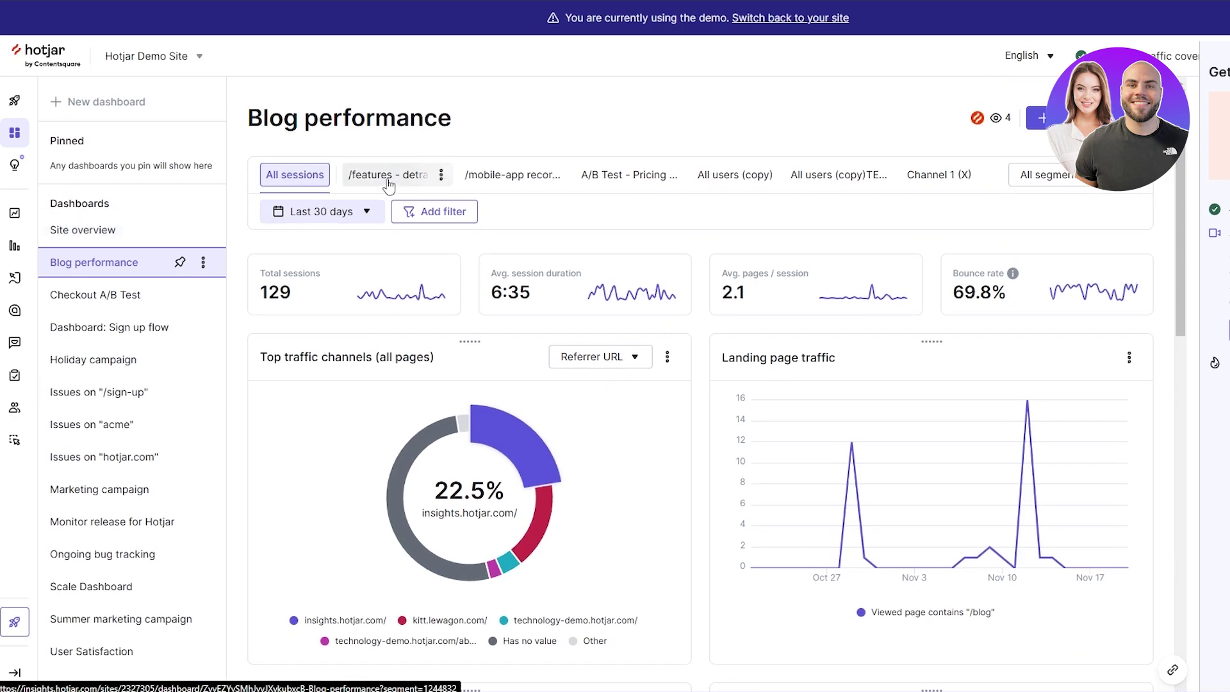
scroll(123, 317, "down", 1)
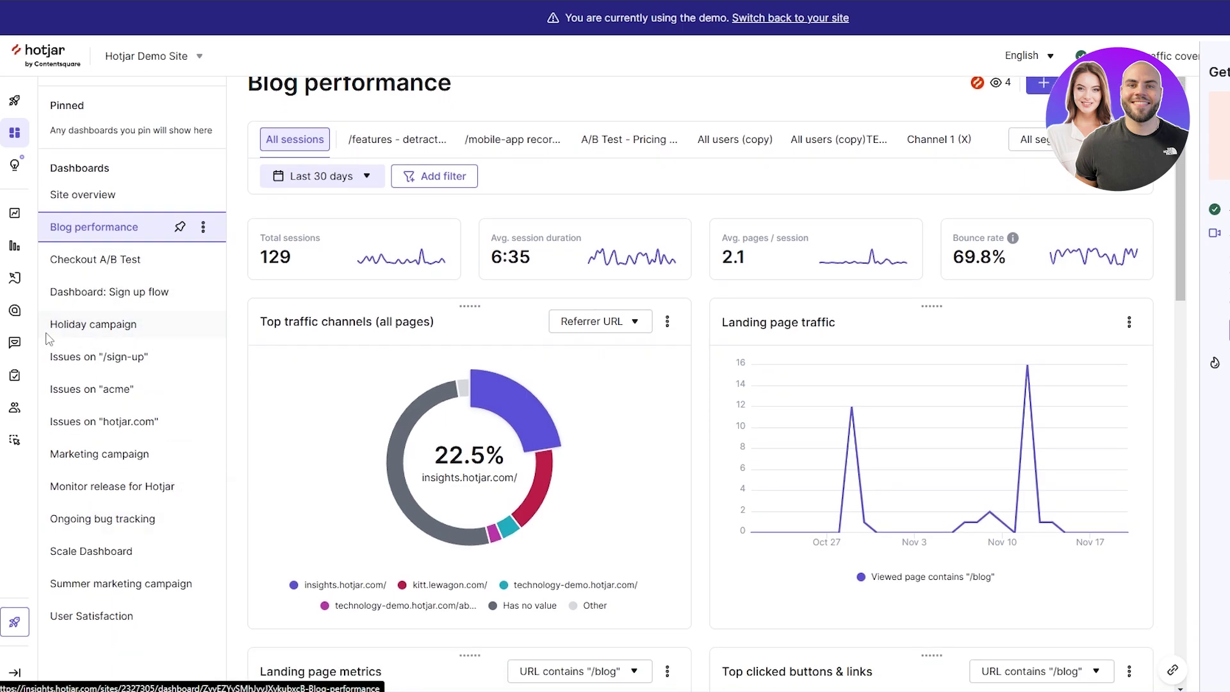
left_click(15, 215)
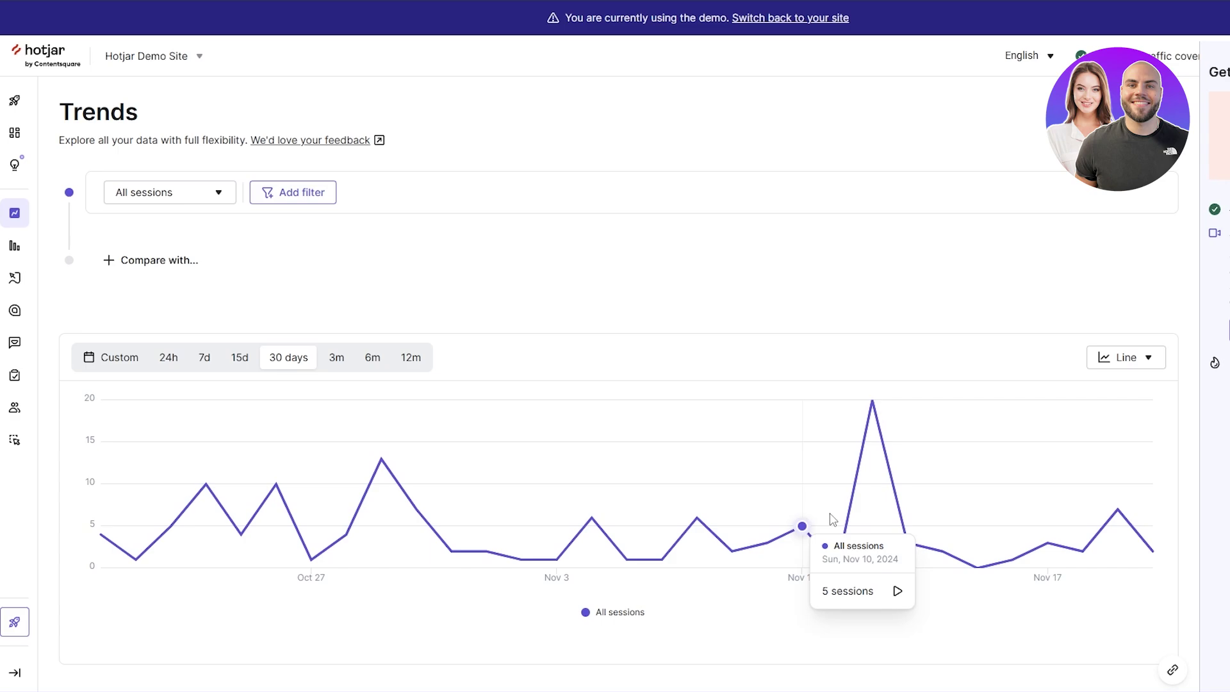
Inspect points along the 30-day All sessions trend chart, then bring up the empty Funnels page
mouse_move(883, 424)
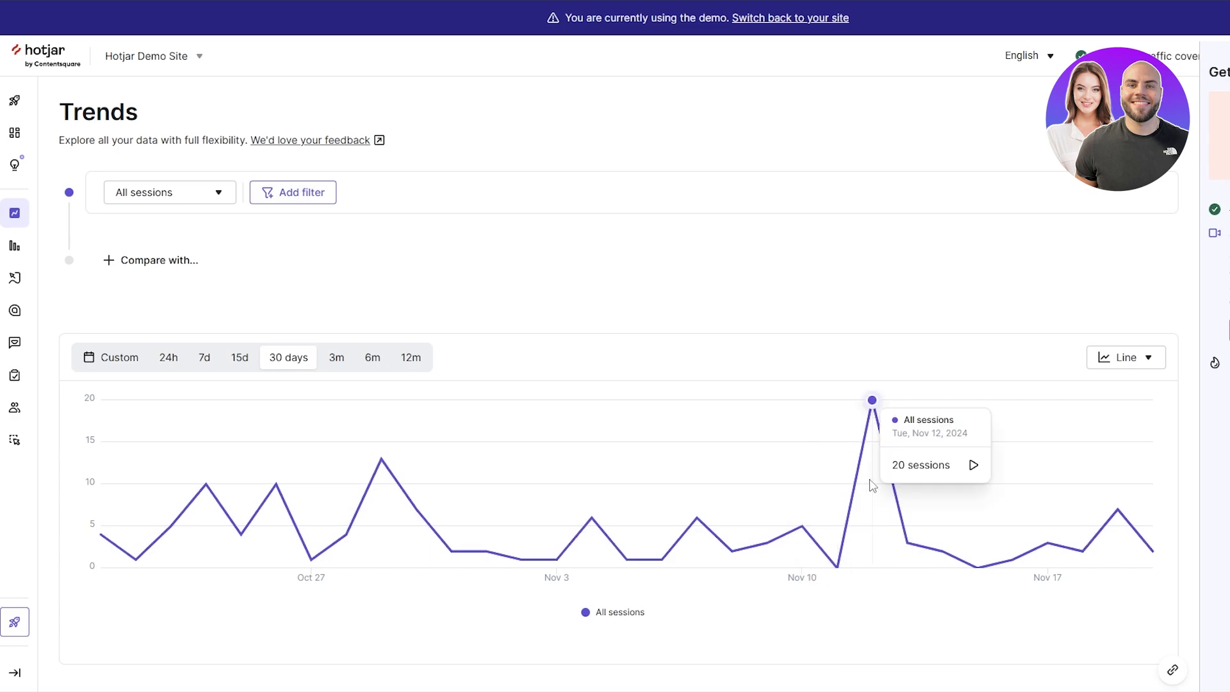
mouse_move(810, 572)
mouse_move(1146, 539)
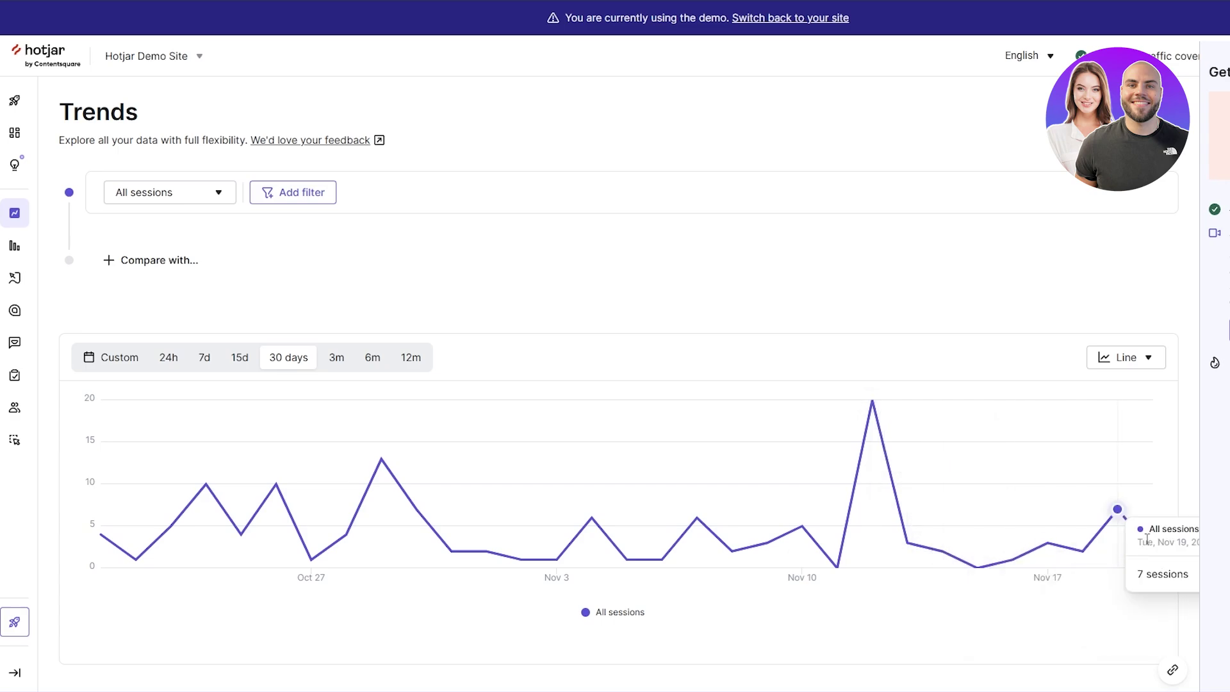
left_click(17, 248)
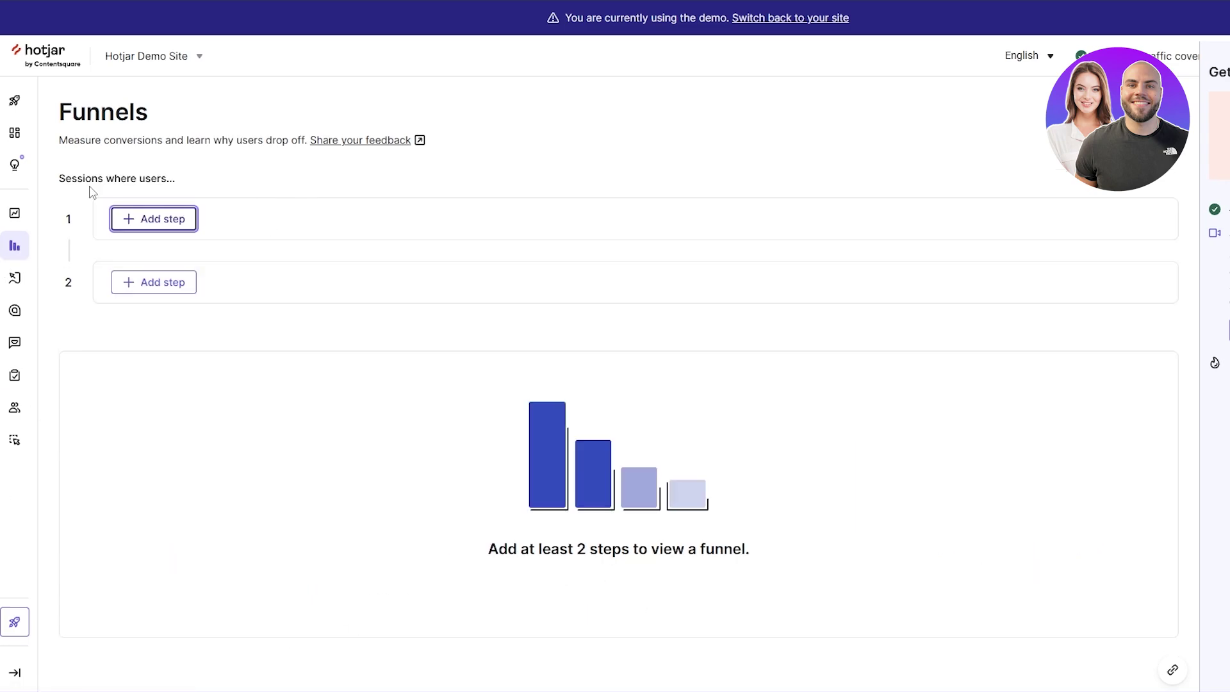
left_click_drag(88, 186, 218, 179)
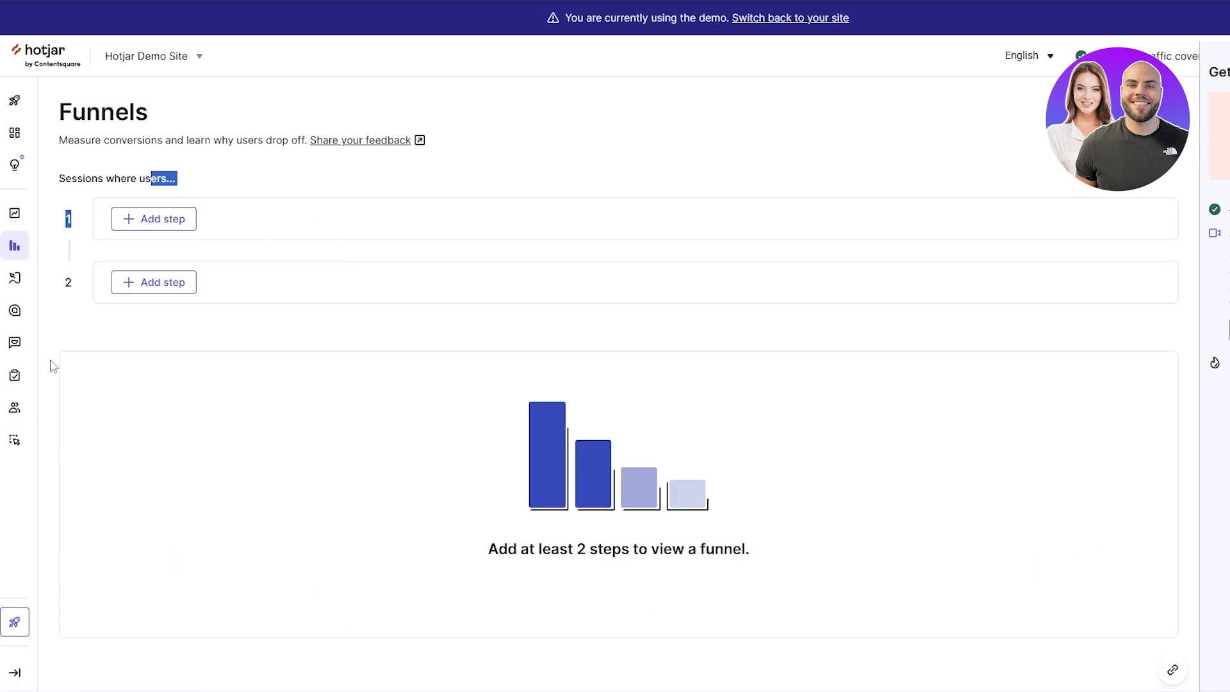
left_click(249, 359)
Play a demo session recording, close it, and move to the saved heatmaps
left_click(14, 277)
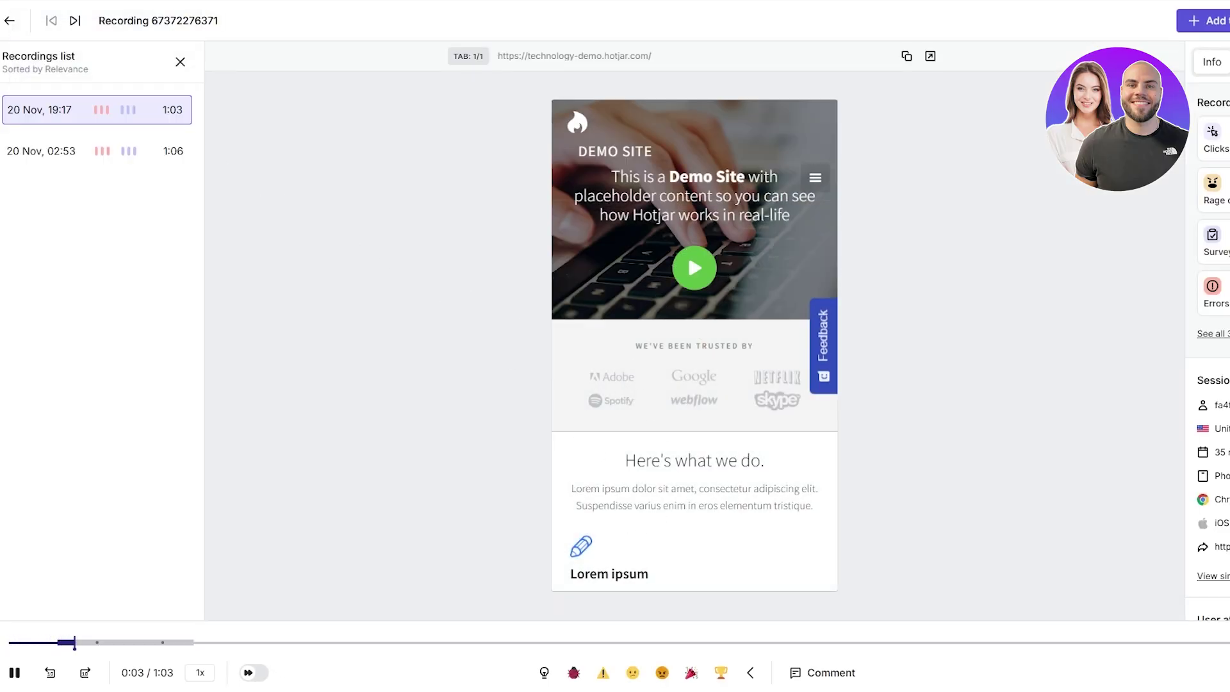
key("Escape")
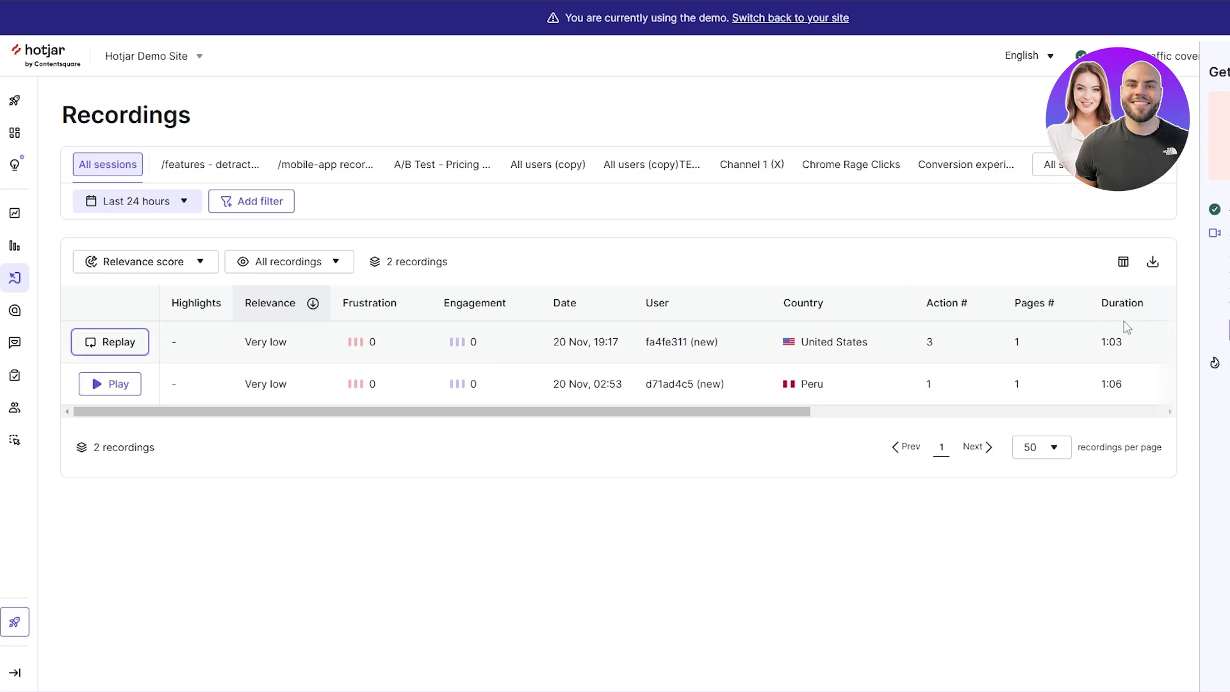
left_click(13, 311)
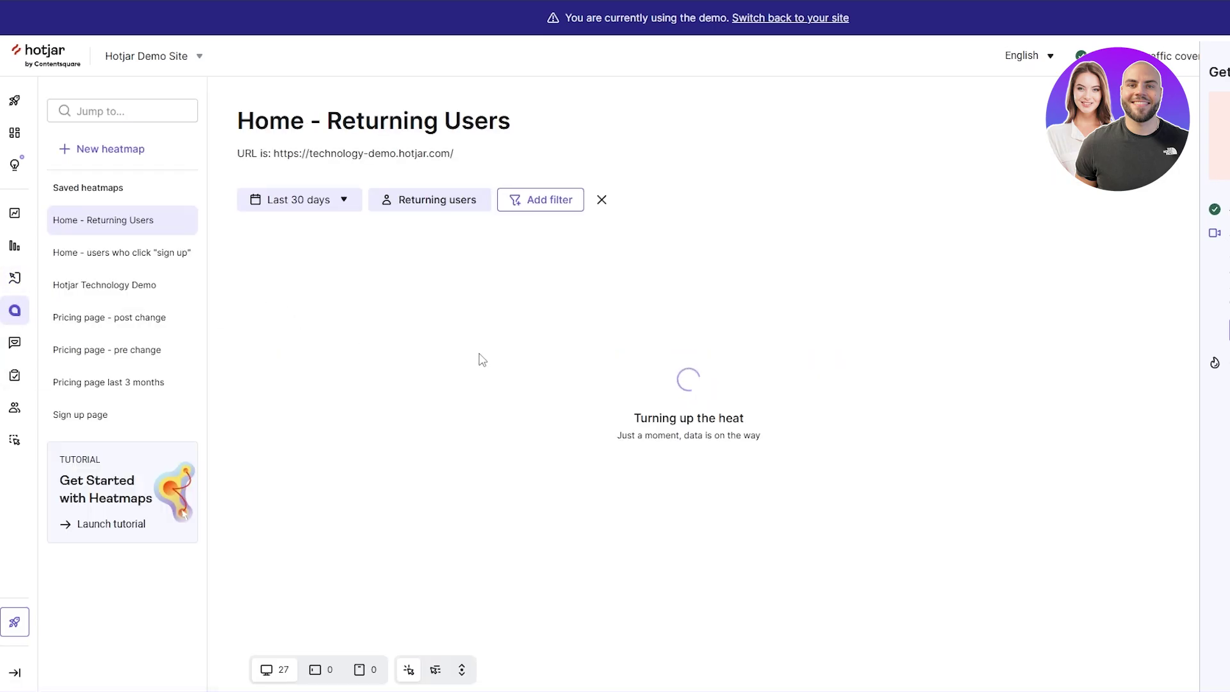
Scroll through the Home - Returning Users heatmap, then bring up the demo site's Surveys list
scroll(487, 392, "down", 5)
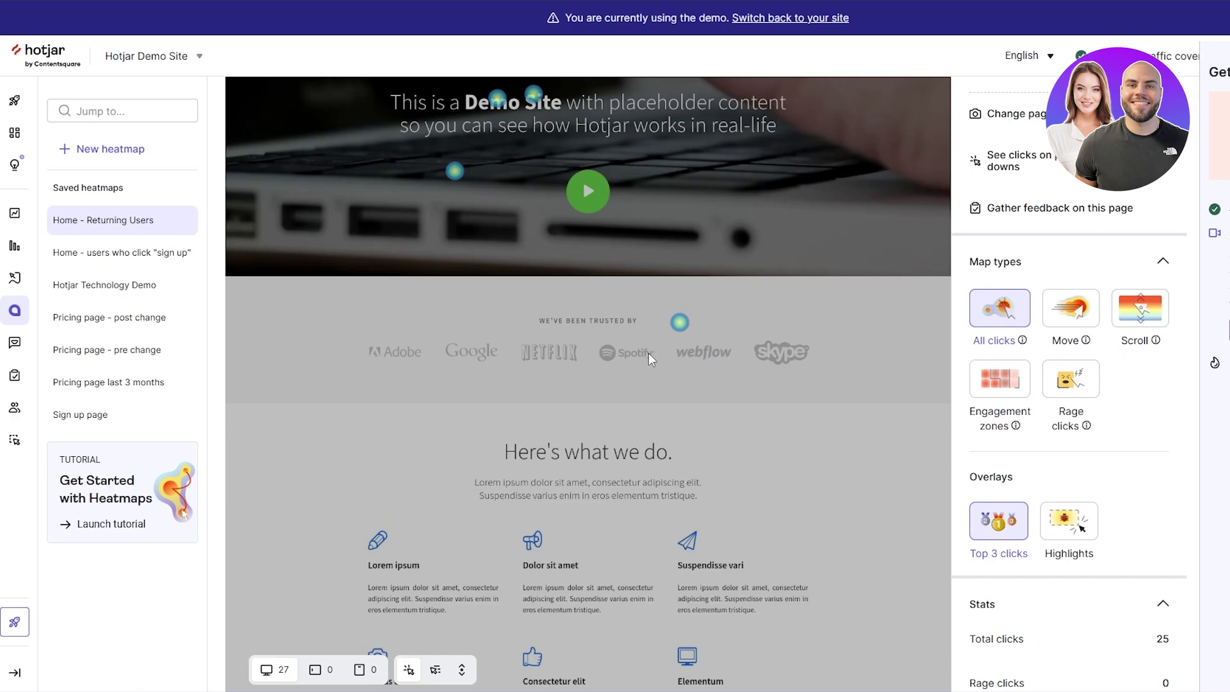
scroll(535, 303, "up", 3)
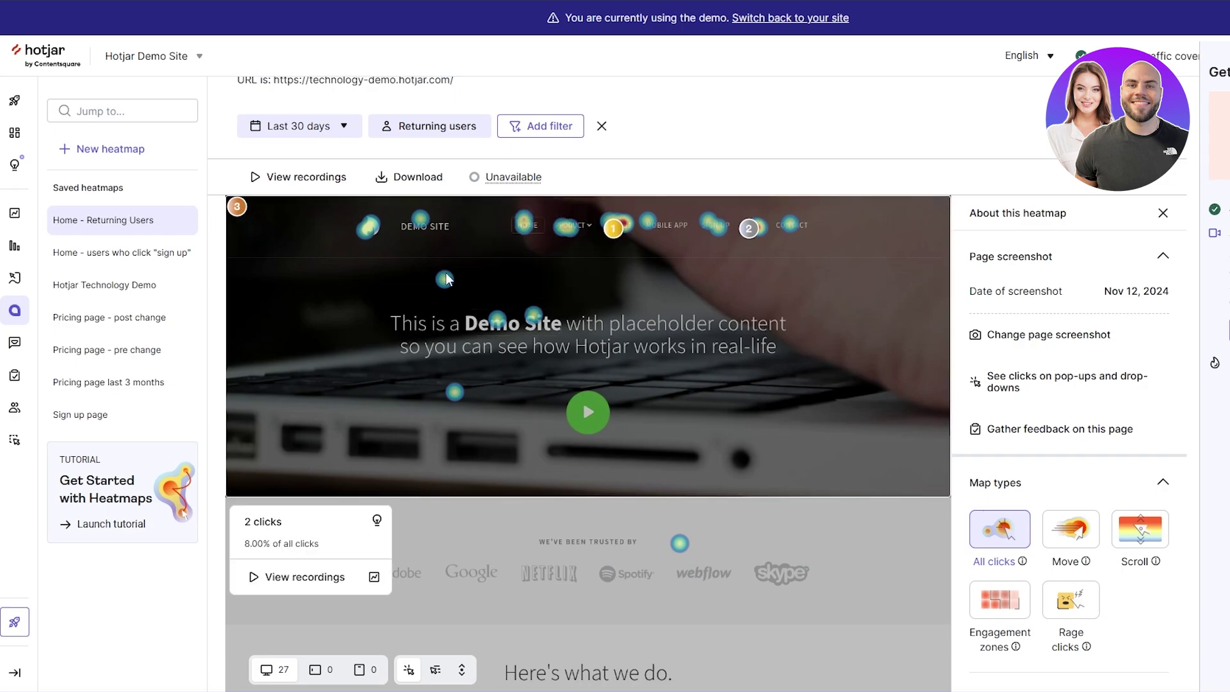
mouse_move(375, 230)
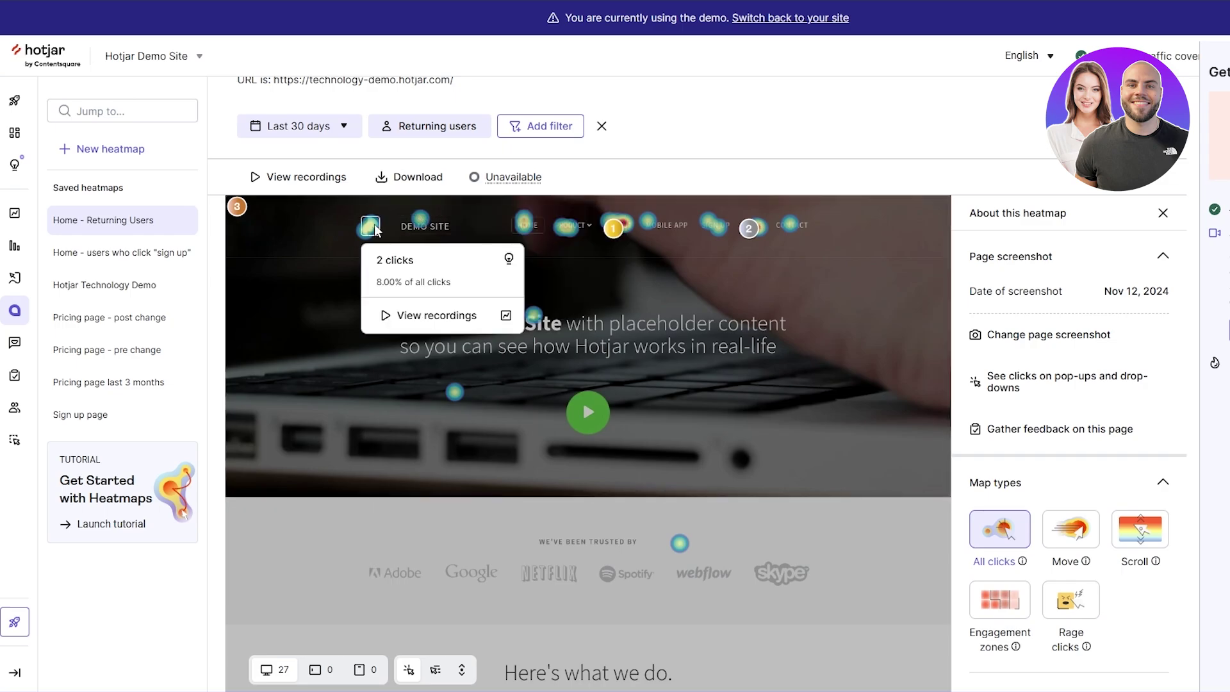
scroll(544, 425, "down", 6)
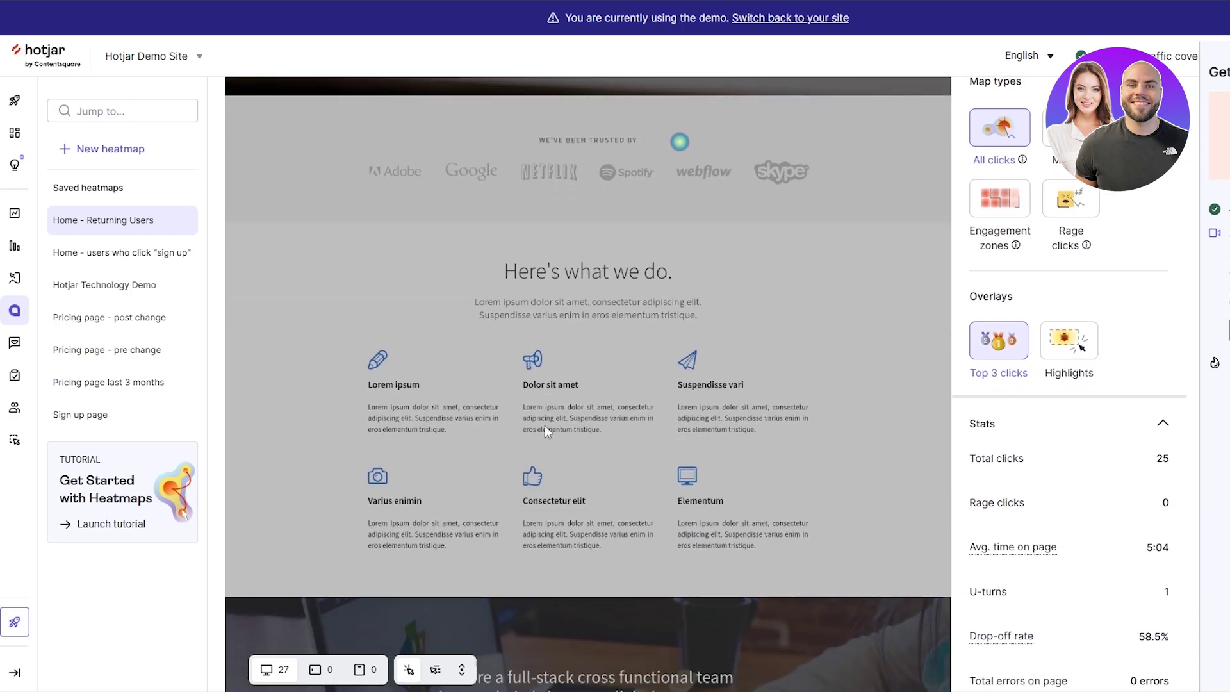
scroll(545, 429, "down", 12)
scroll(769, 289, "up", 5)
mouse_move(812, 371)
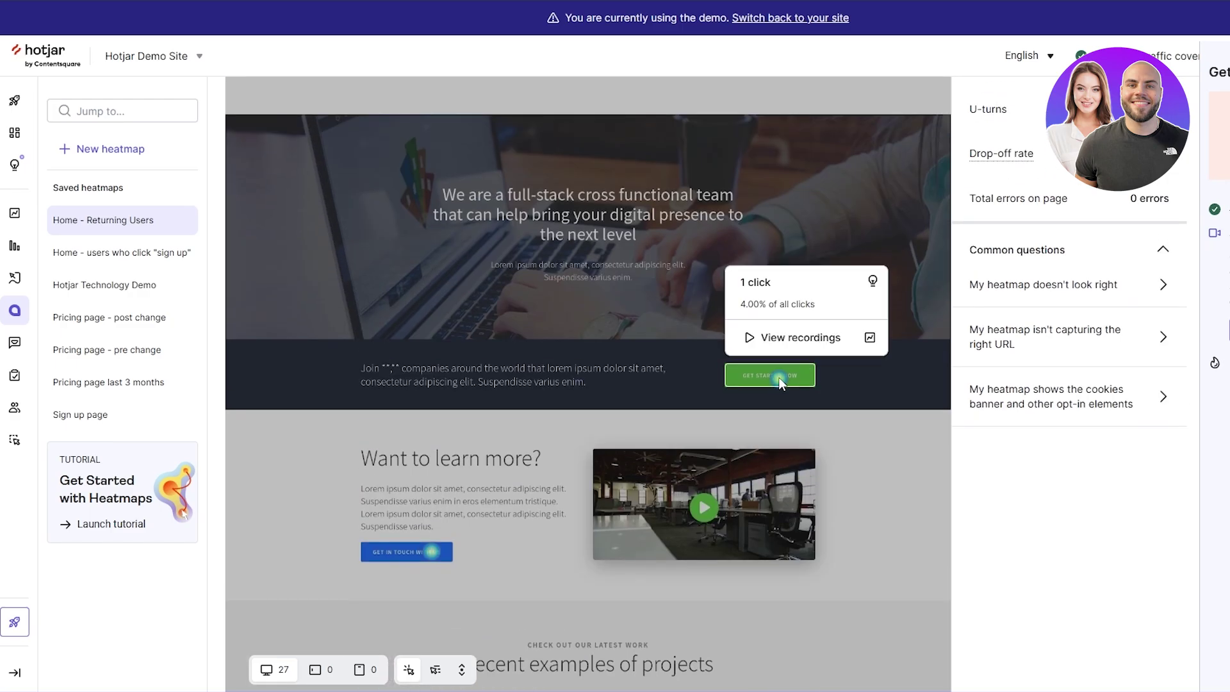
scroll(780, 383, "down", 7)
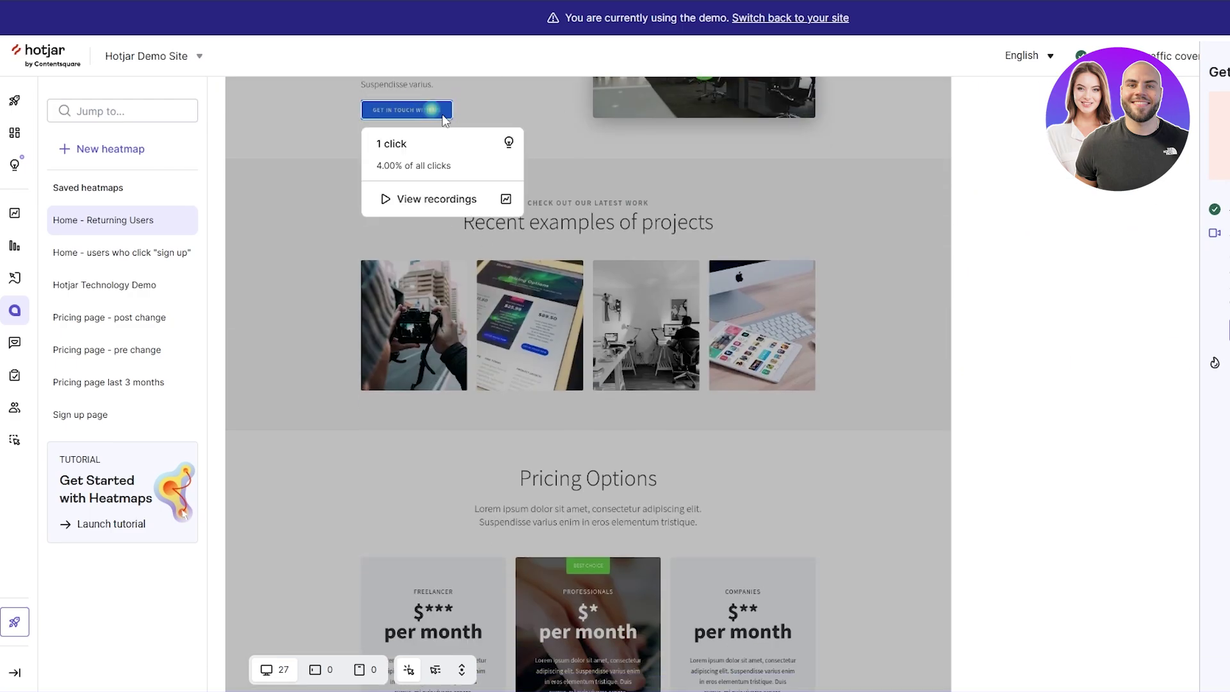
scroll(437, 231, "down", 6)
scroll(640, 327, "down", 7)
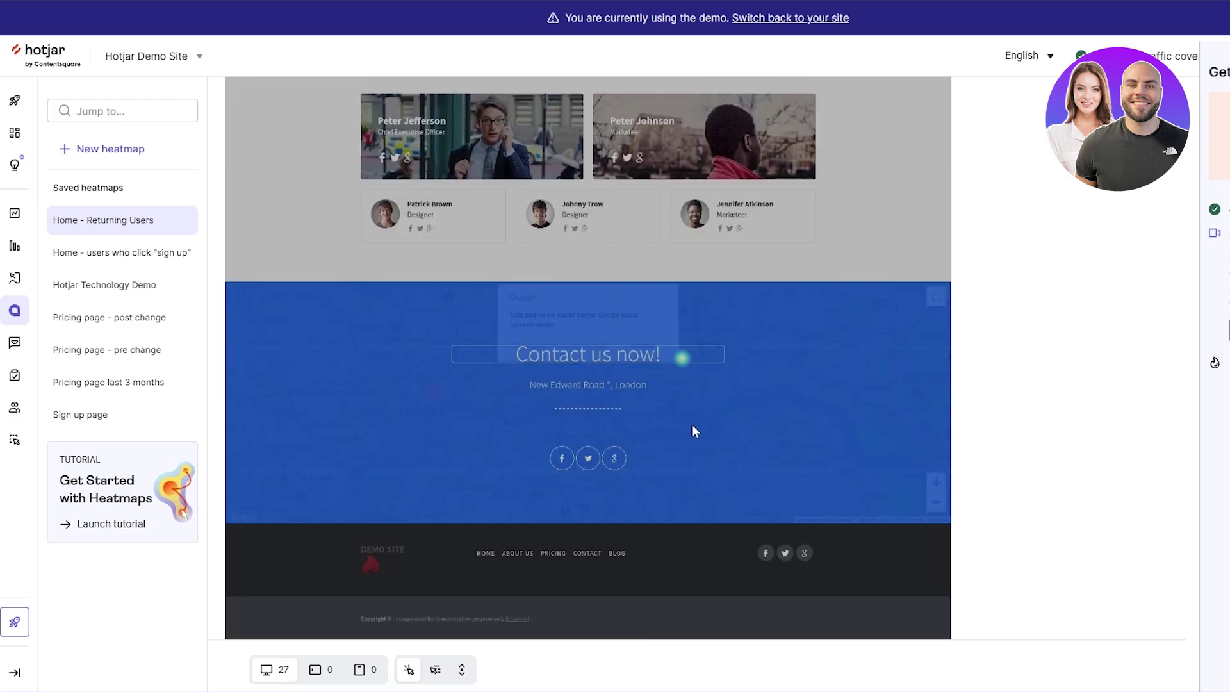
scroll(666, 449, "up", 12)
scroll(374, 443, "up", 5)
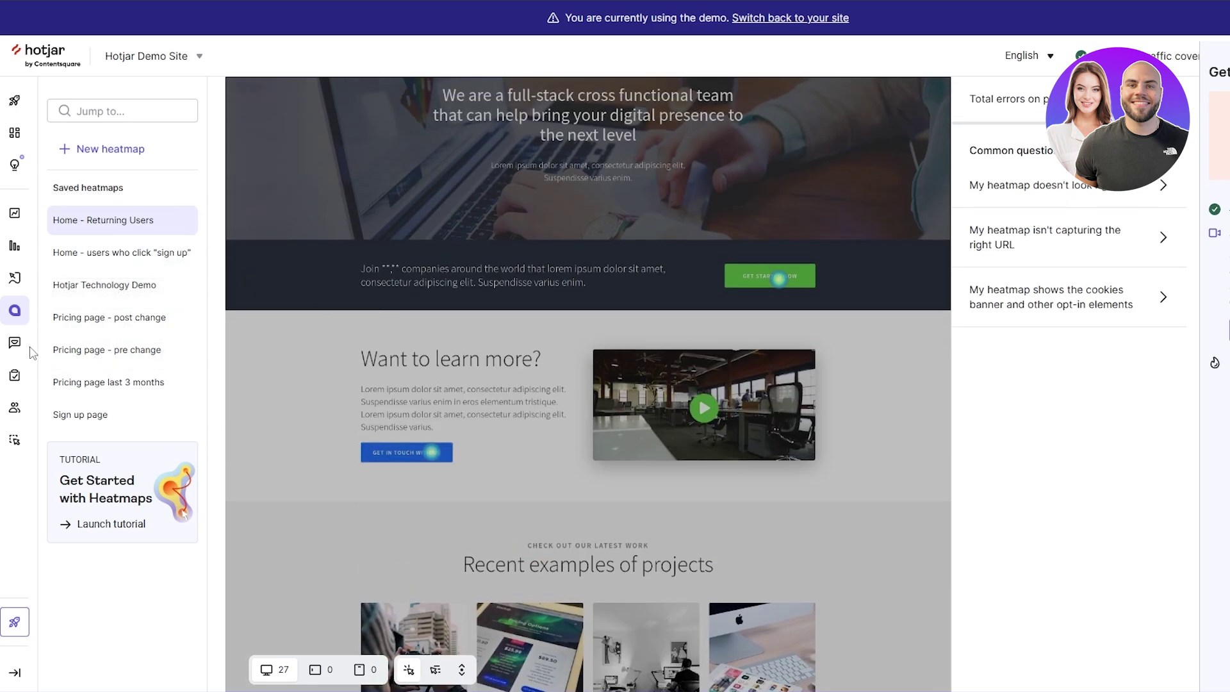
left_click(19, 376)
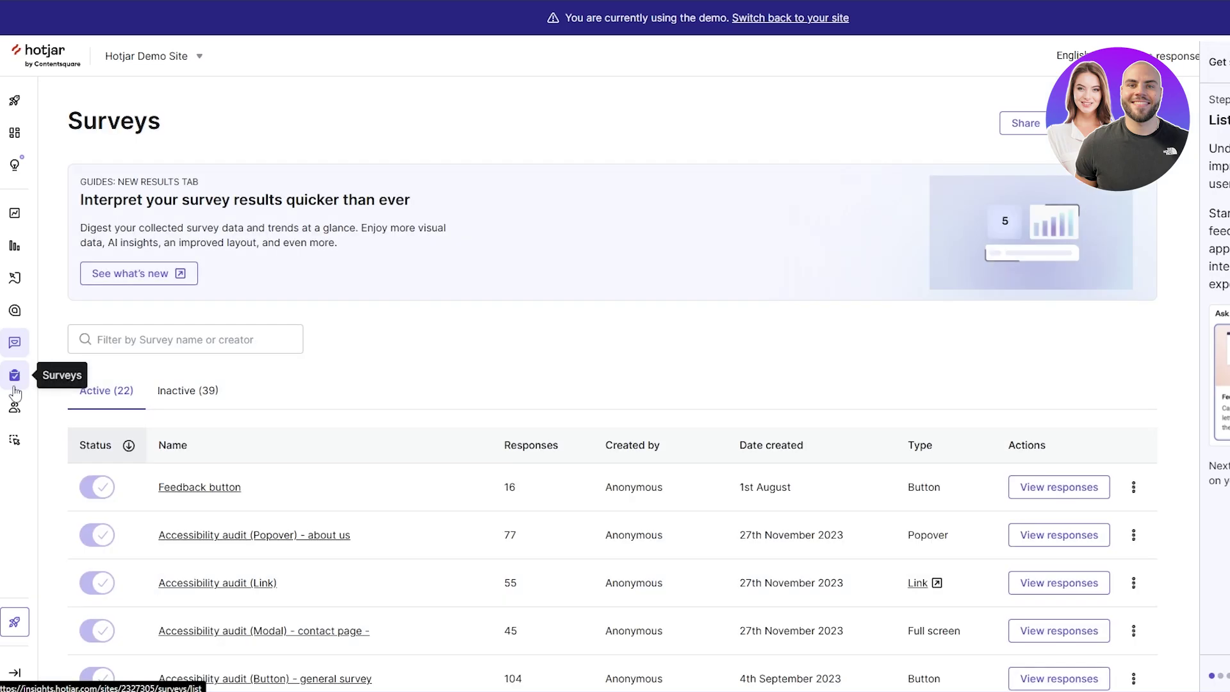
Browse the surveys list, comparing the Feedback button survey's 16 and Popover survey's 77 responses
left_click(15, 376)
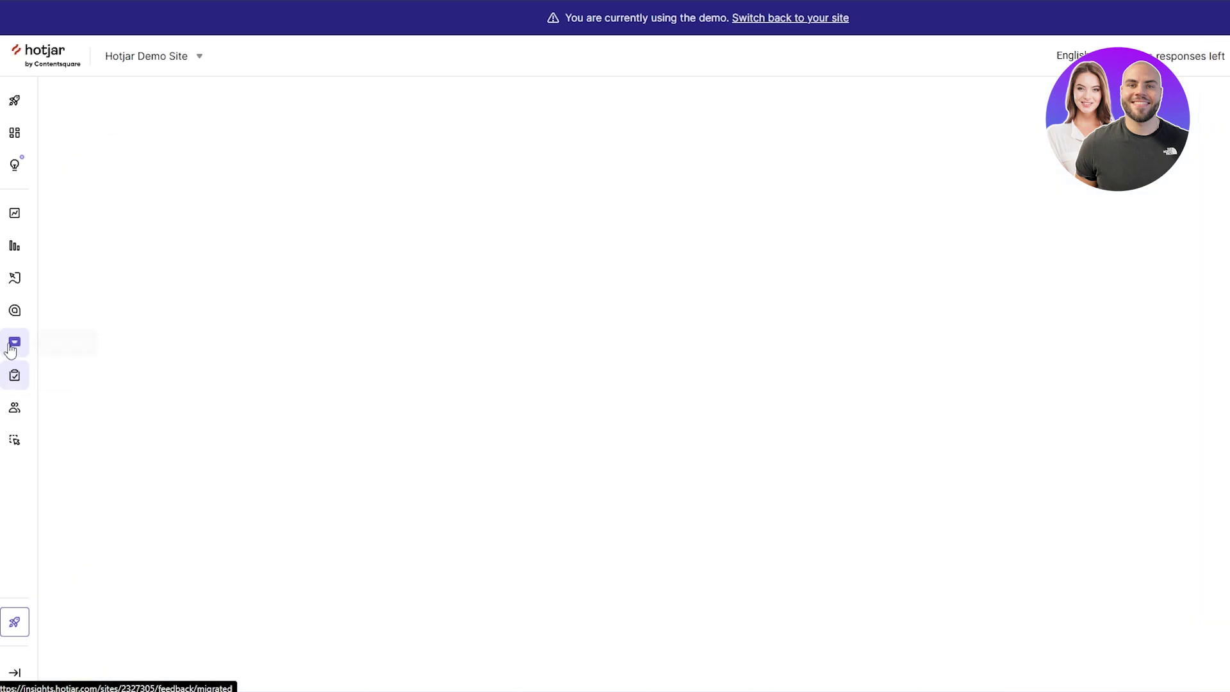
scroll(628, 359, "down", 6)
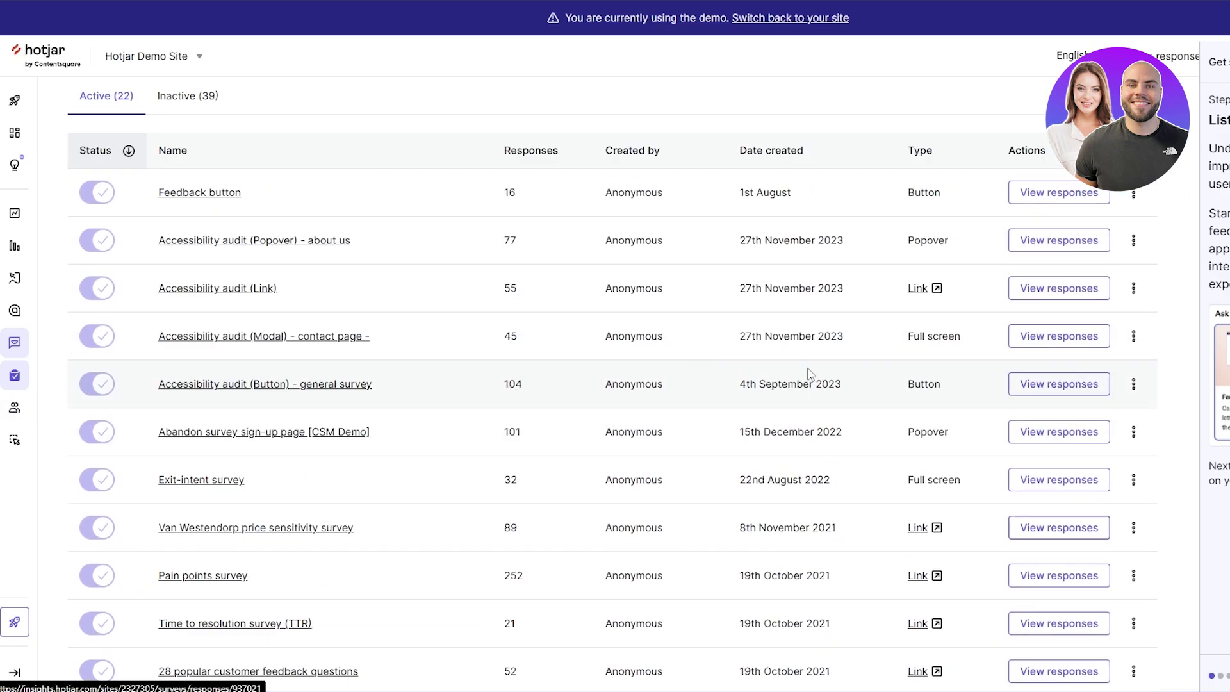
scroll(769, 385, "up", 2)
scroll(83, 187, "up", 4)
scroll(220, 414, "down", 3)
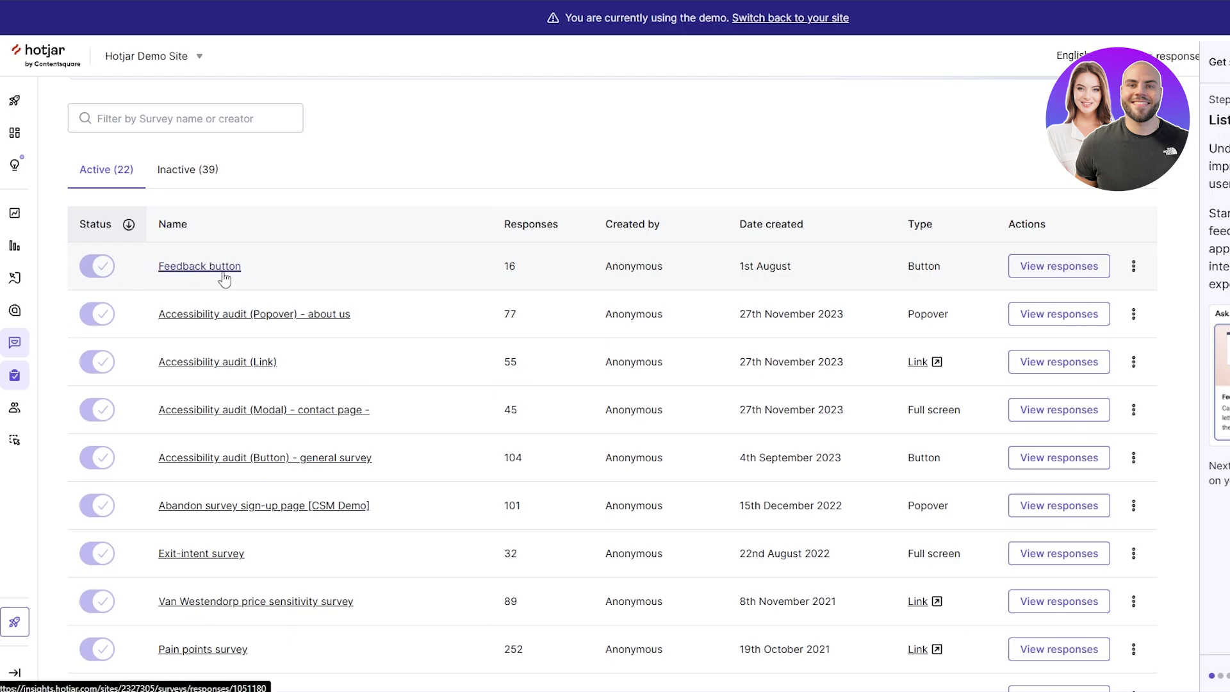
double_click(523, 269)
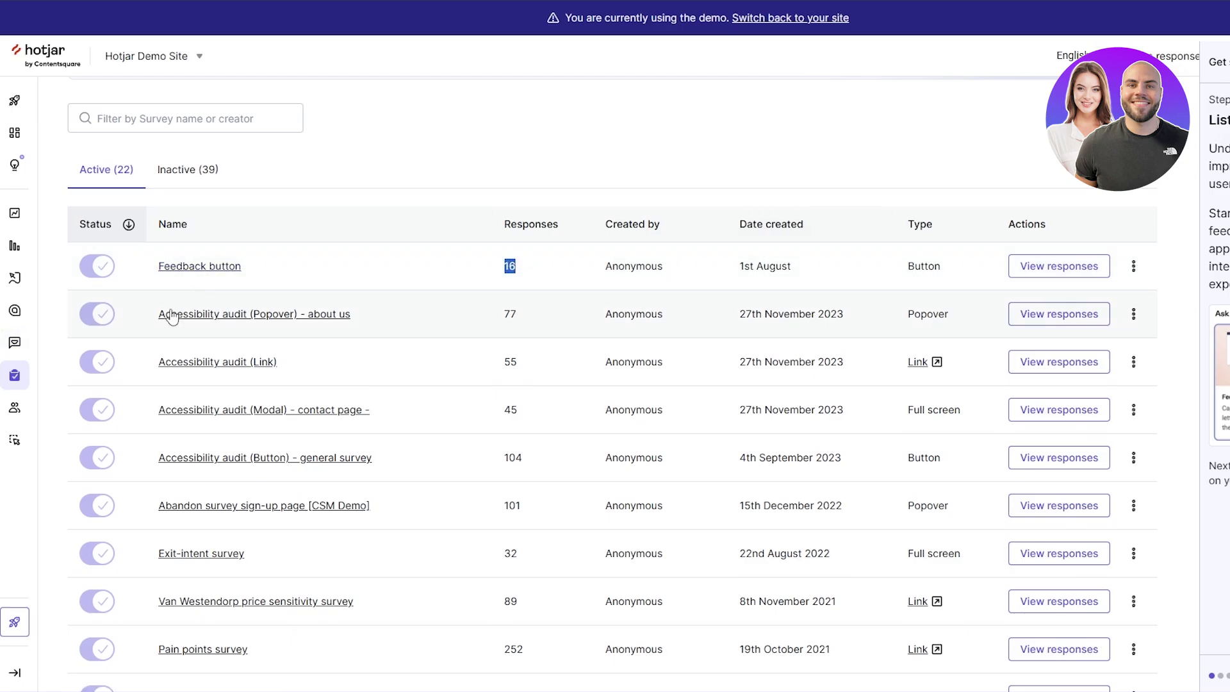
double_click(521, 312)
Review the Popover accessibility audit survey's rating results, then return to the list and go to Tests
left_click(1051, 314)
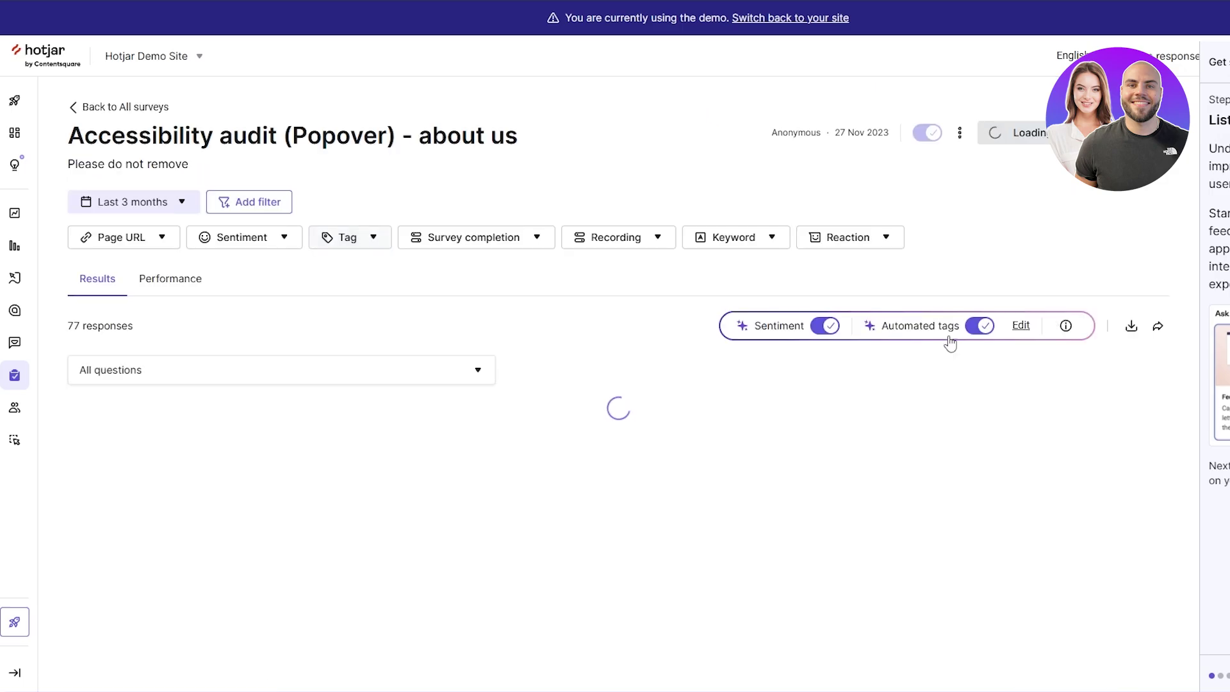
scroll(662, 373, "down", 1)
scroll(662, 373, "down", 5)
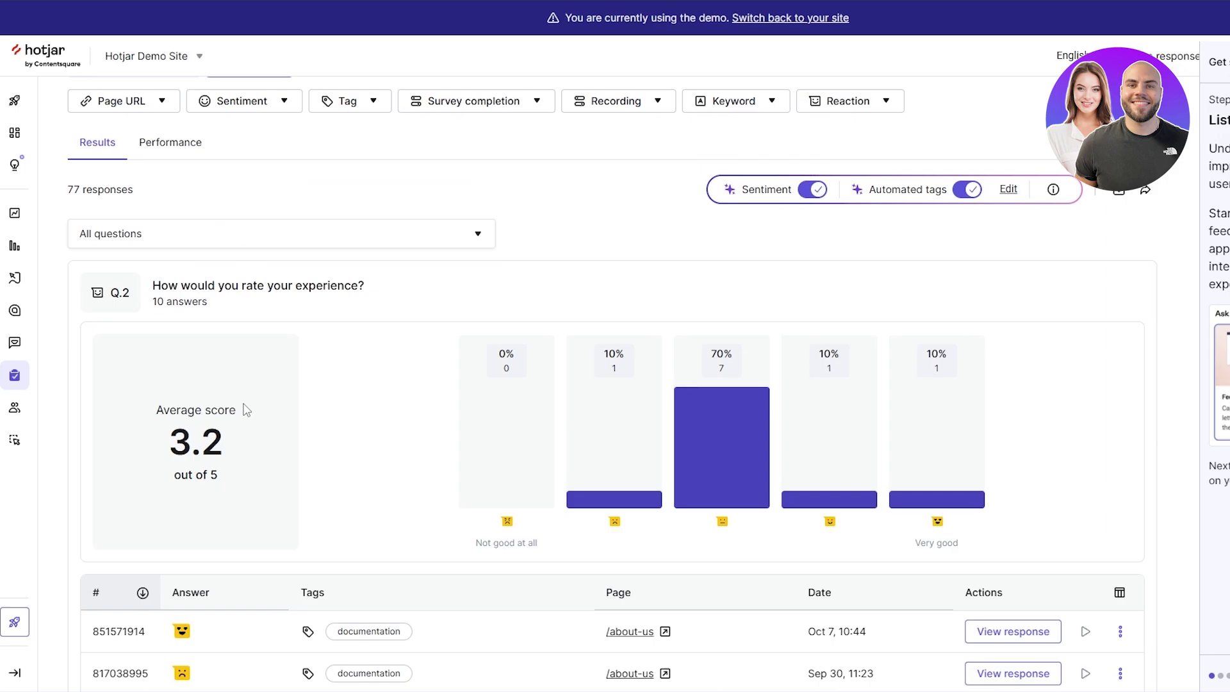
scroll(321, 384, "down", 5)
scroll(205, 234, "up", 2)
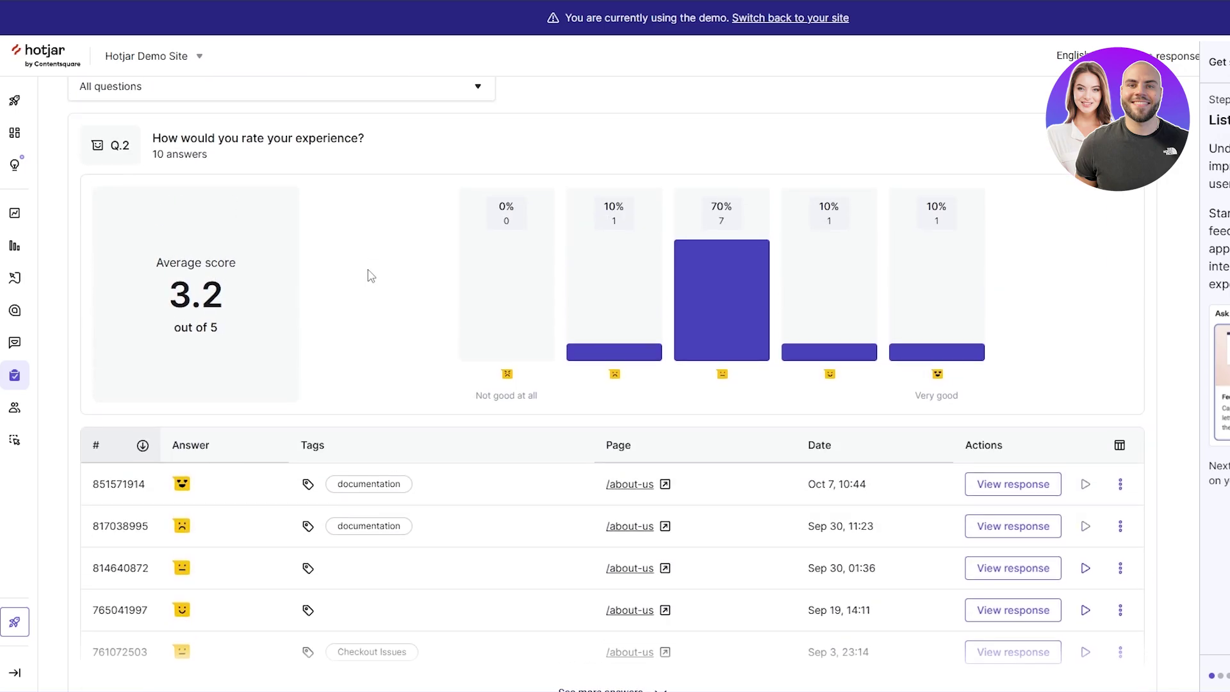
scroll(800, 397, "down", 5)
key("alt+Left")
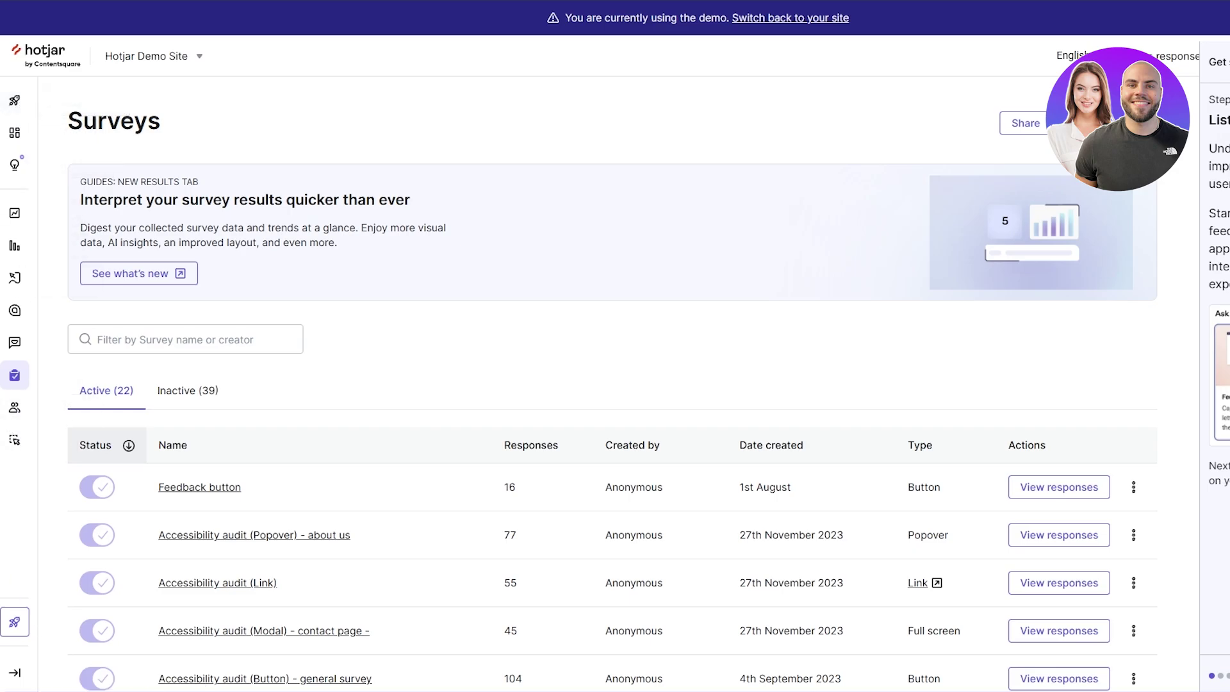
left_click(15, 442)
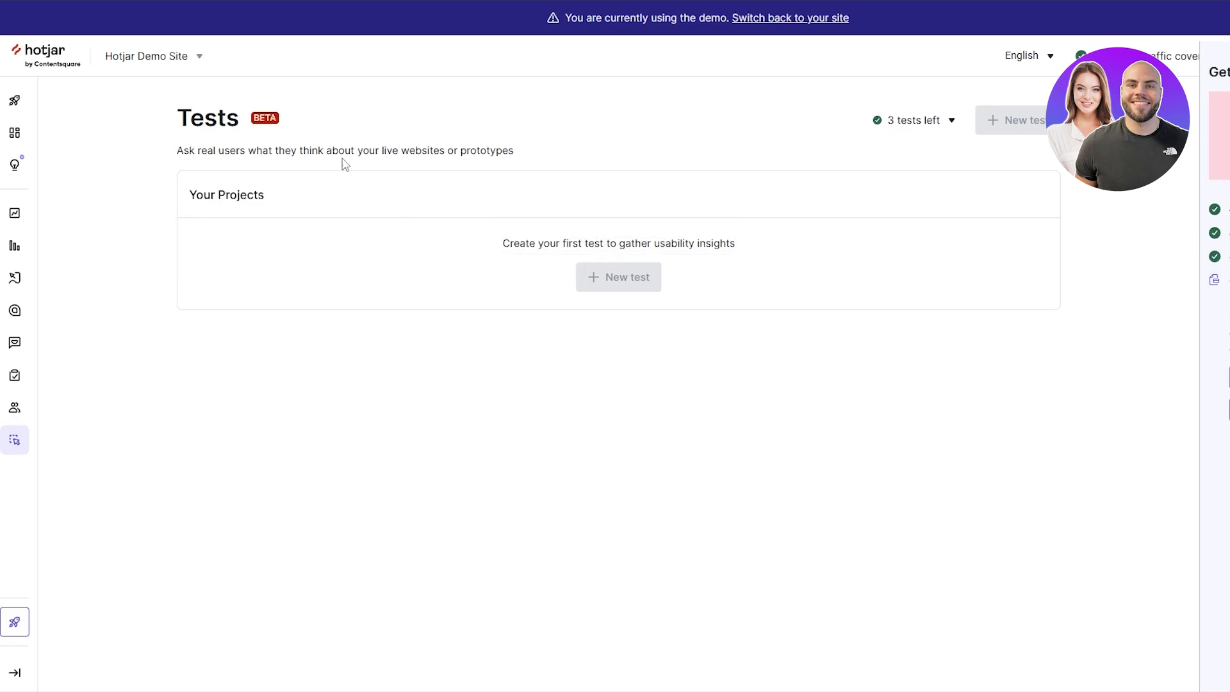
Highlight the Tests page description, then go to Get started and scroll its Take a tour overview
left_click_drag(182, 155, 538, 167)
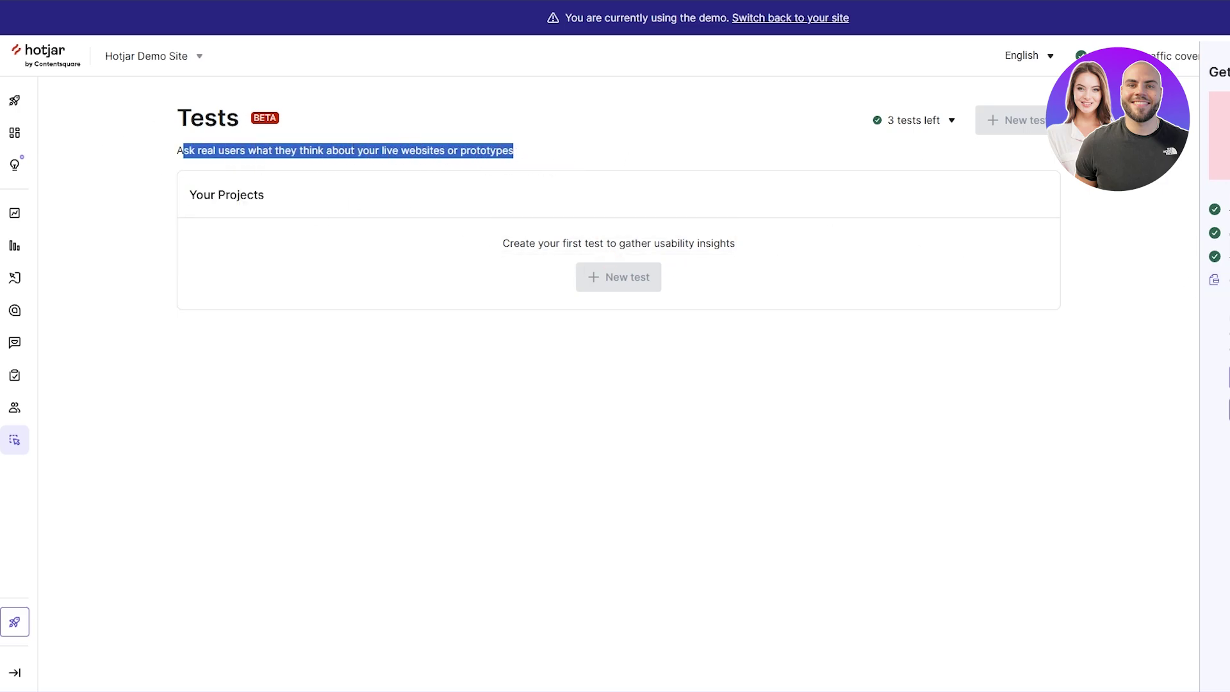
left_click(1105, 219)
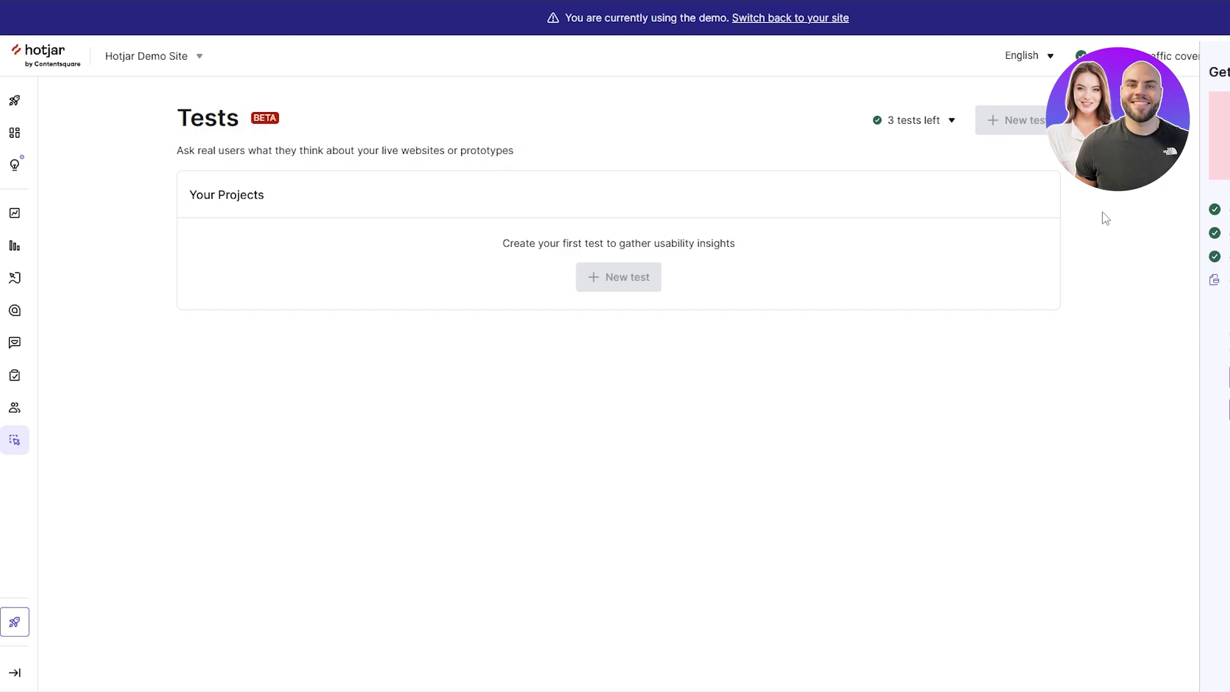
left_click(15, 101)
scroll(322, 464, "down", 3)
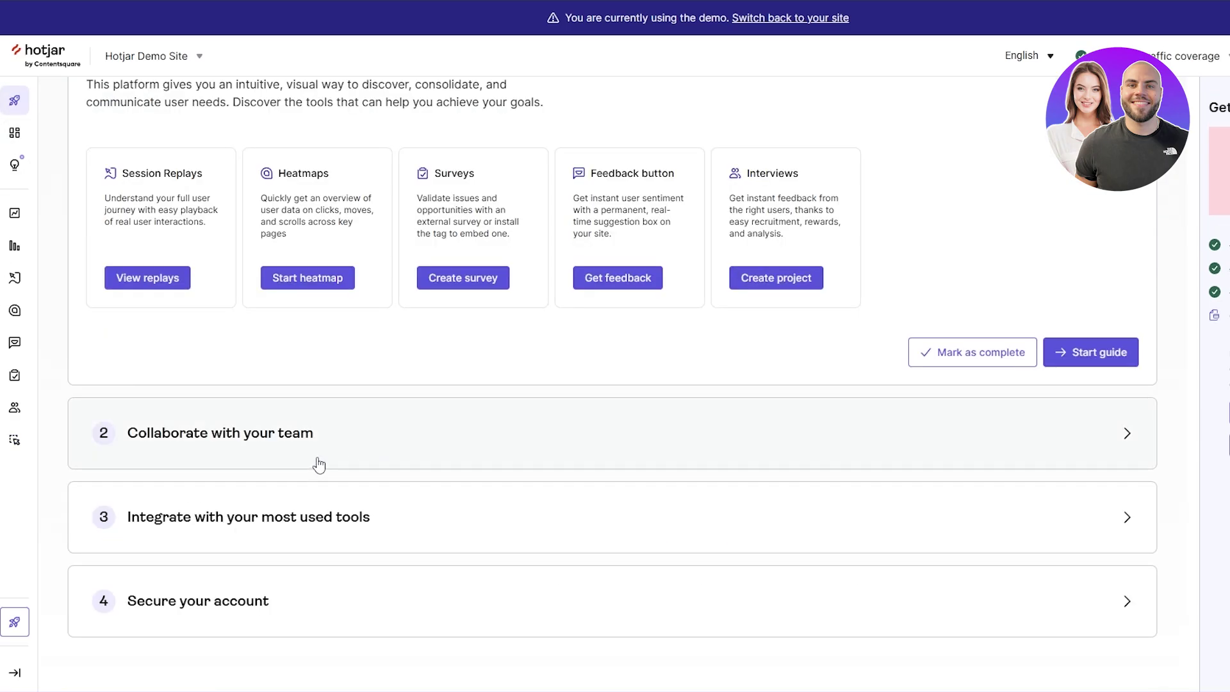
scroll(318, 464, "up", 4)
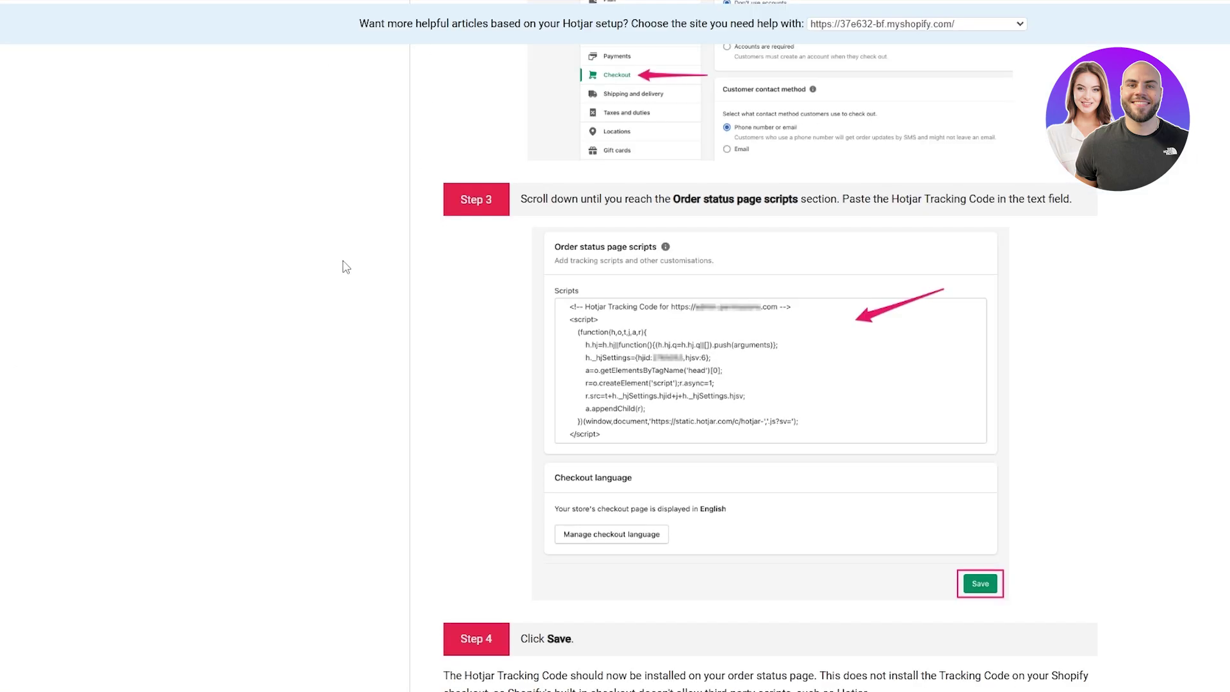
scroll(346, 266, "up", 1)
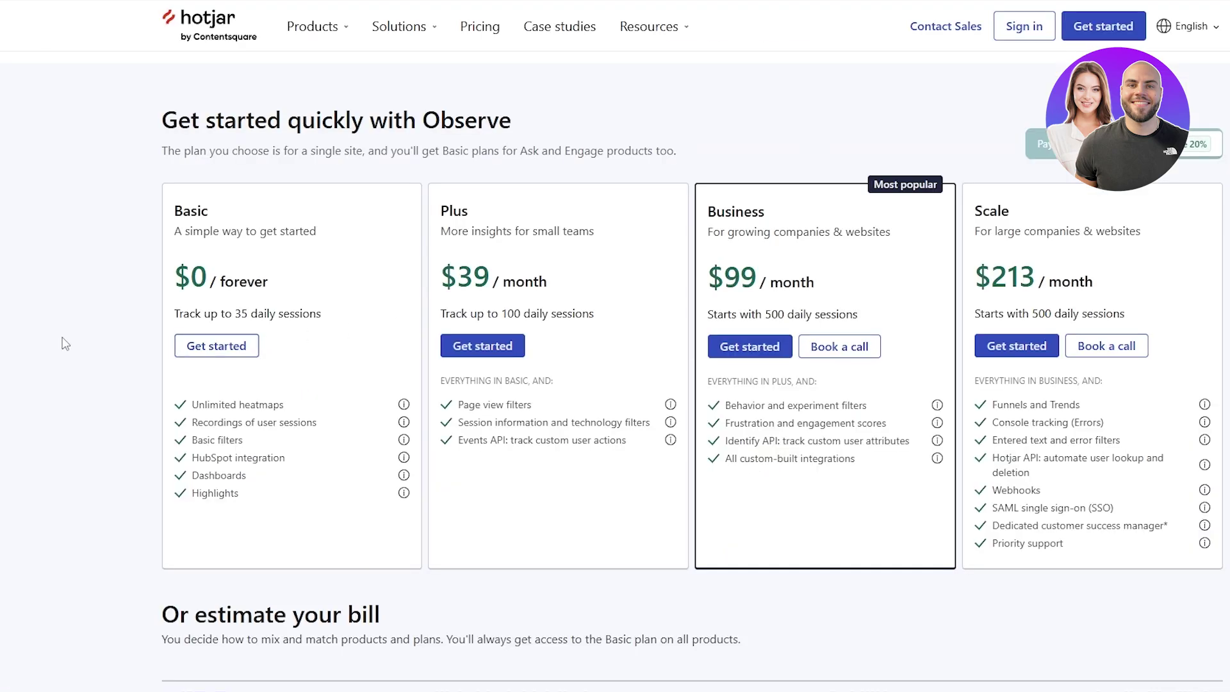
Highlight Basic's 35 daily sessions and unlimited heatmaps, and Plus's filters, Events API and 100 sessions
scroll(65, 344, "down", 1)
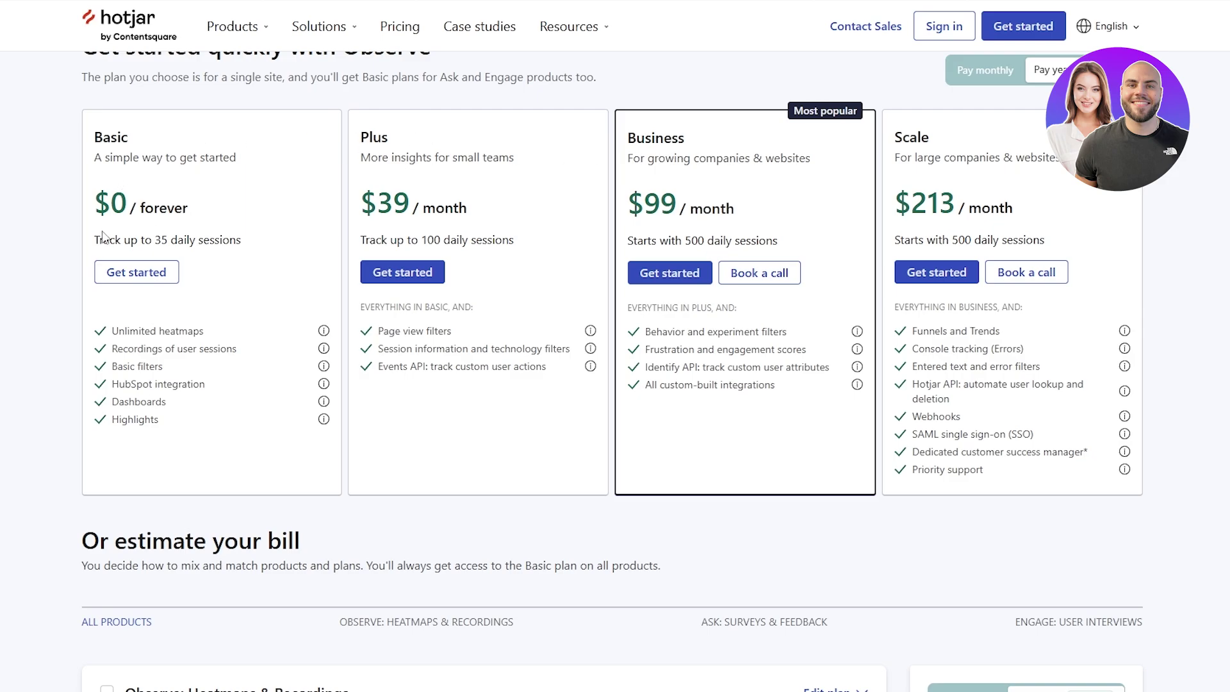
left_click_drag(103, 240, 234, 248)
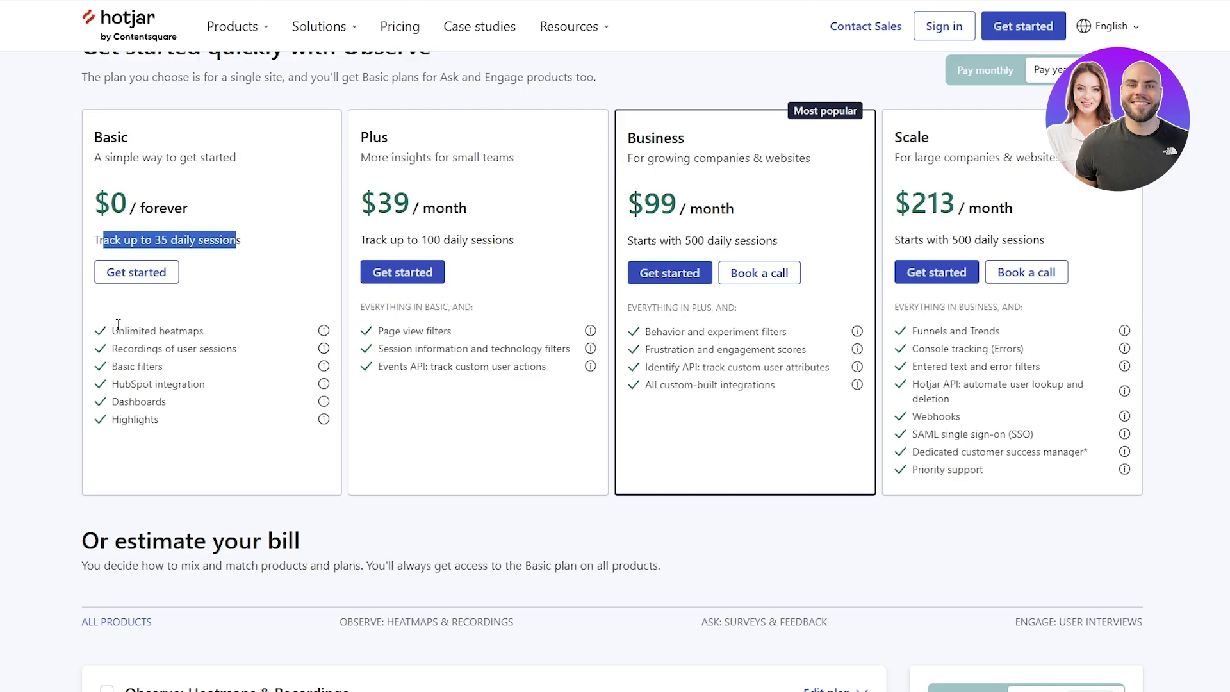
left_click_drag(119, 331, 199, 331)
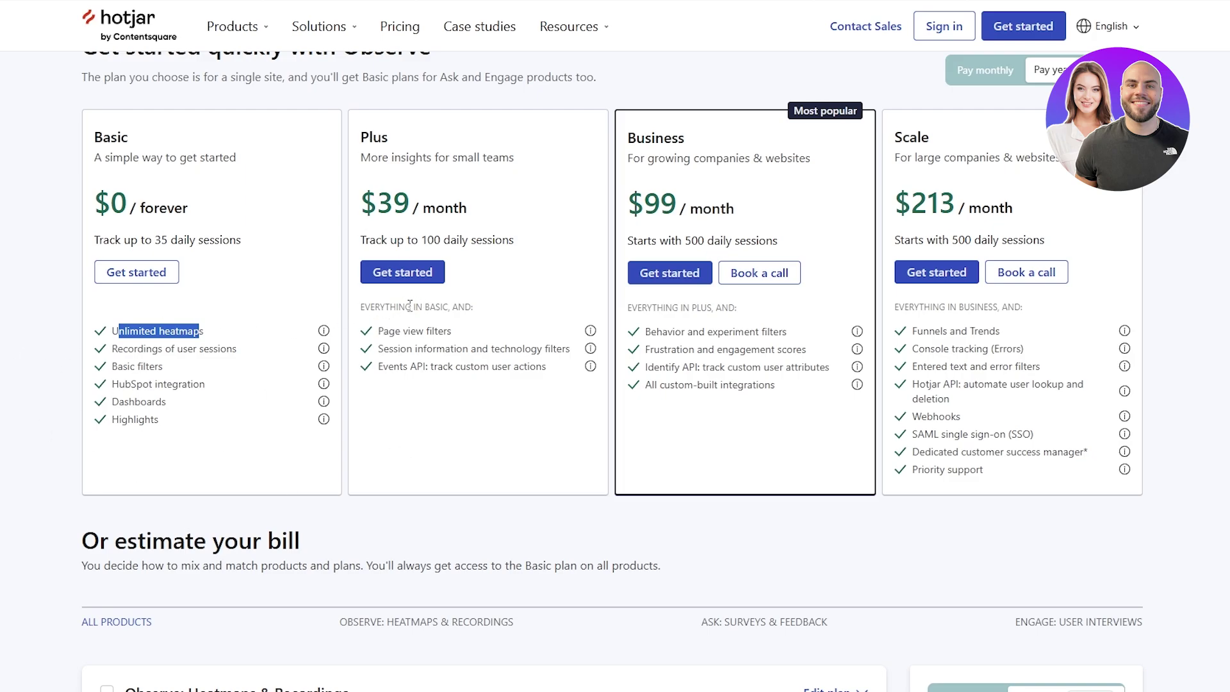
left_click_drag(380, 328, 456, 350)
left_click_drag(384, 370, 538, 368)
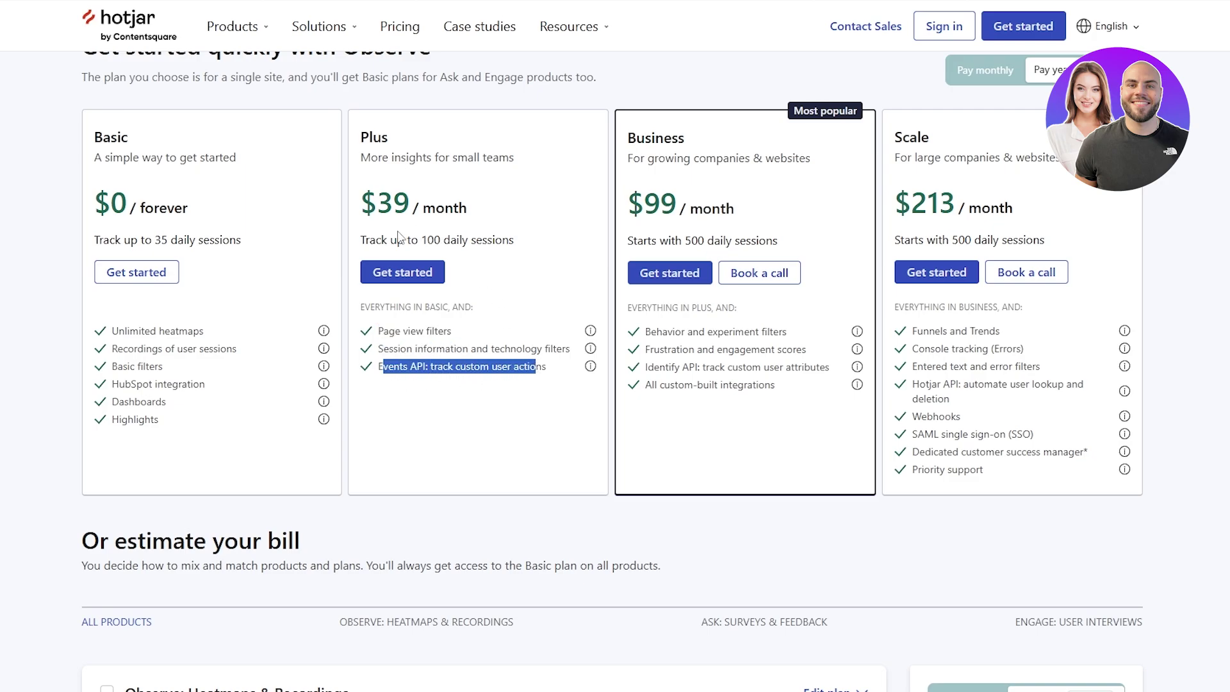
left_click_drag(366, 242, 517, 255)
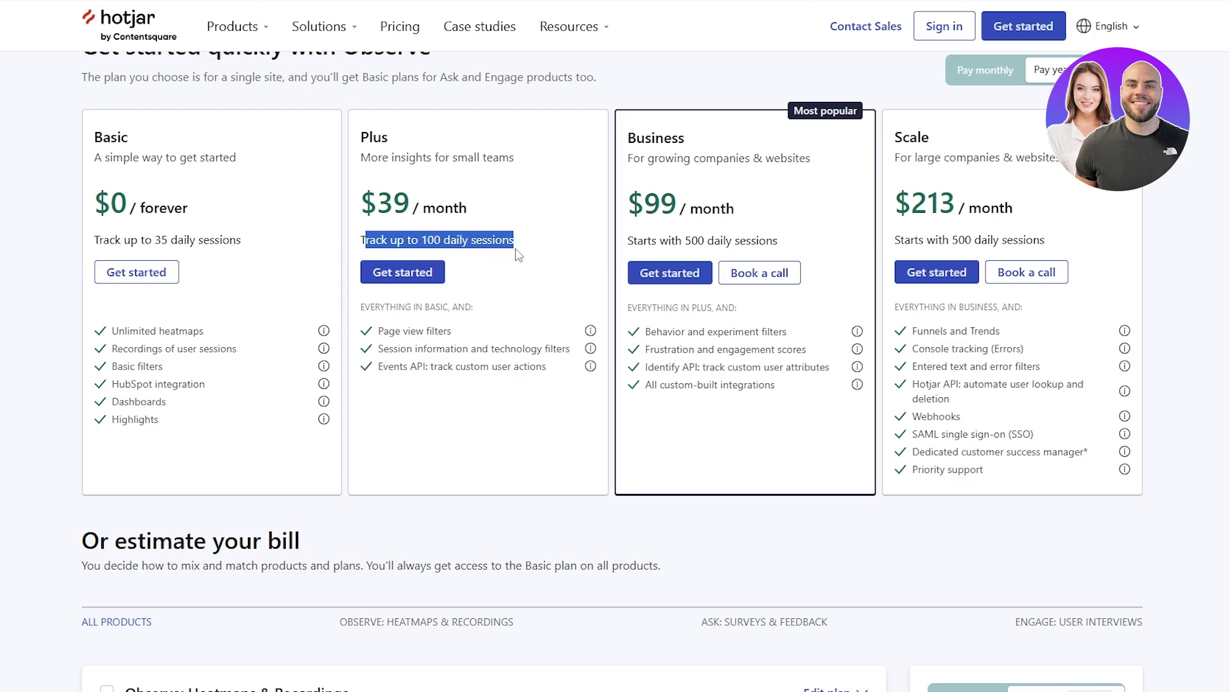
left_click_drag(149, 232, 199, 251)
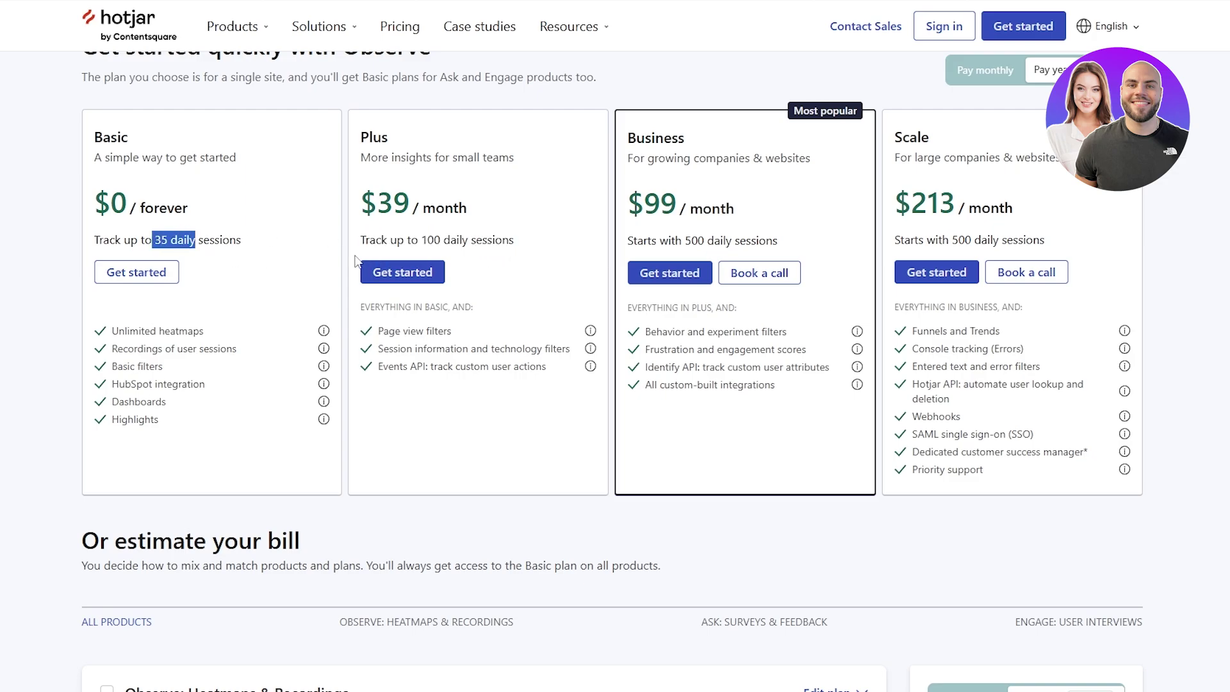
Highlight the Business plan name and its 500 daily sessions line
left_click_drag(636, 138, 674, 139)
left_click(660, 192)
left_click_drag(639, 242, 762, 247)
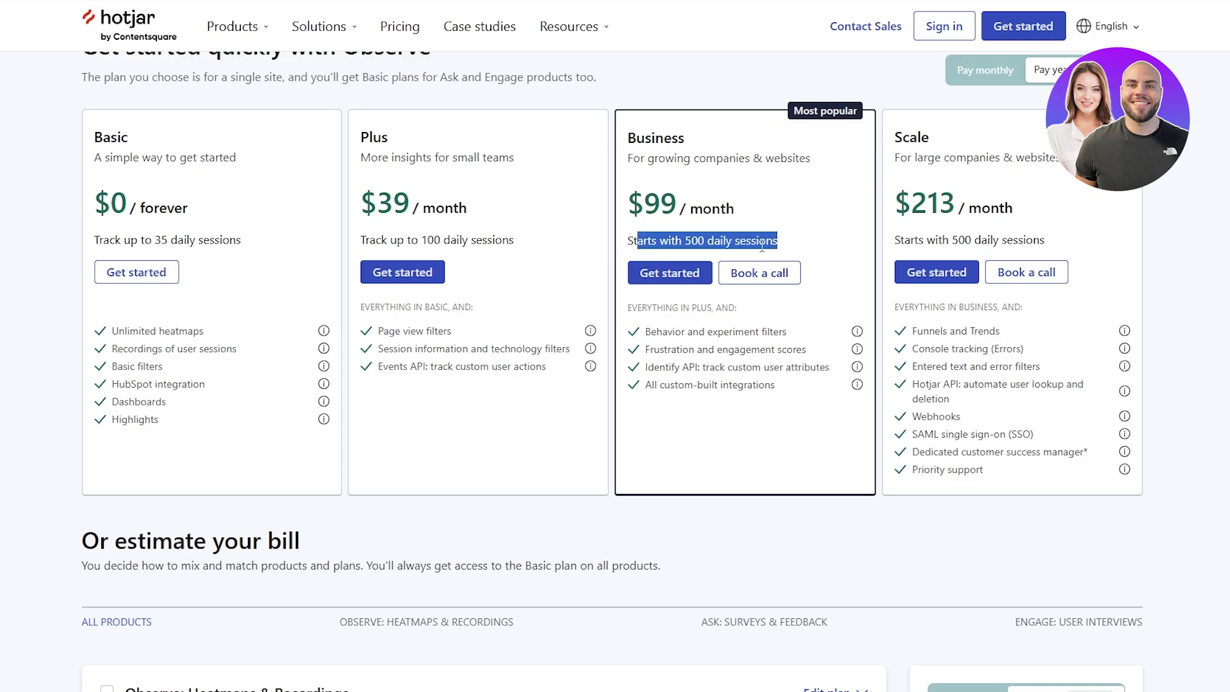
left_click(712, 241)
left_click_drag(686, 241, 778, 243)
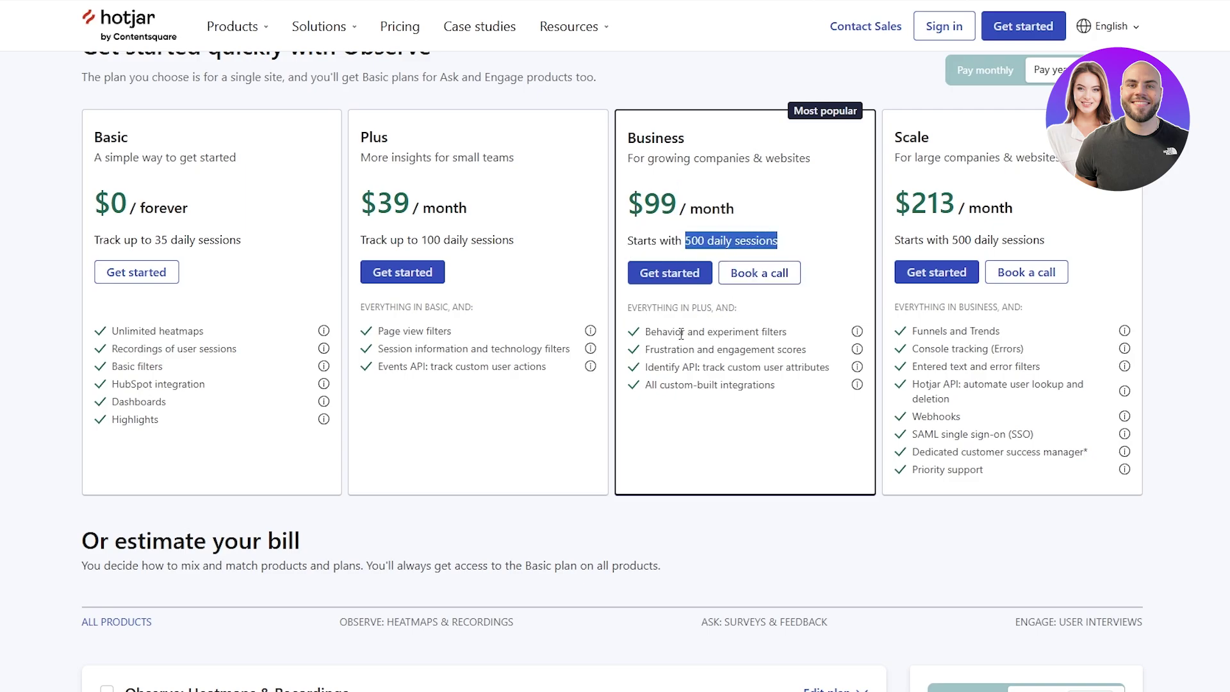